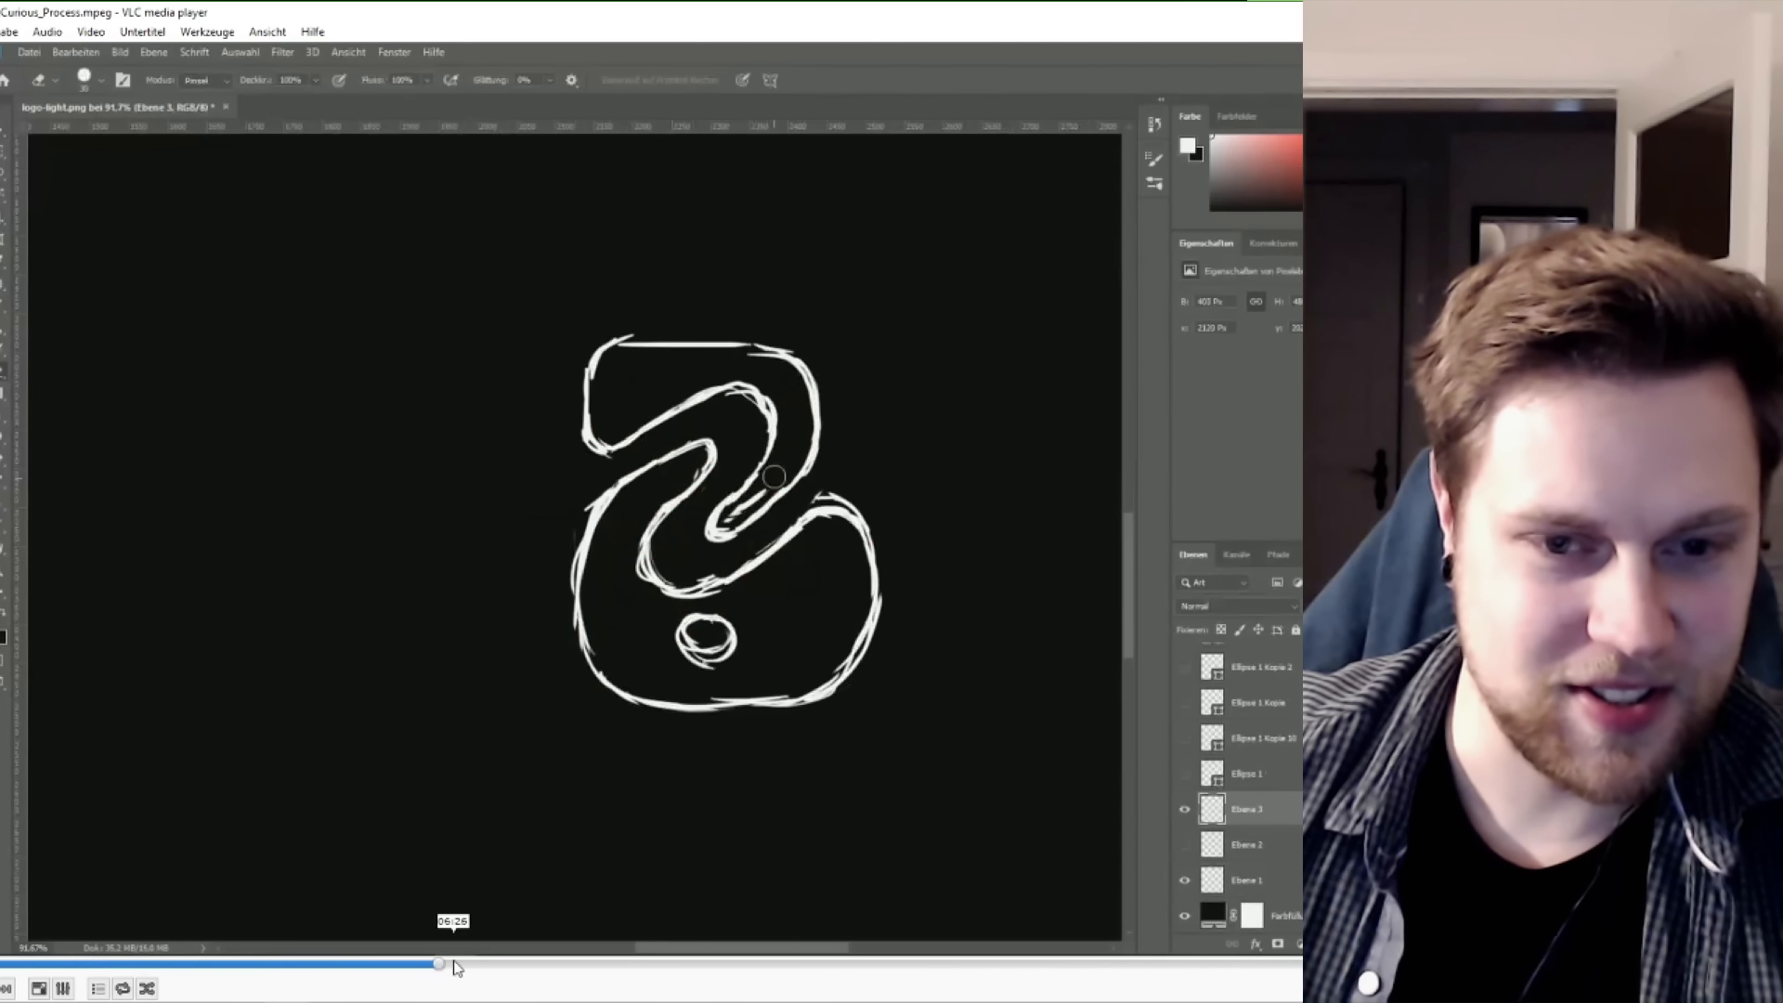
Skip ahead in the logo process video, past the sketch outline and fill, to about 07:16.
left_click(457, 966)
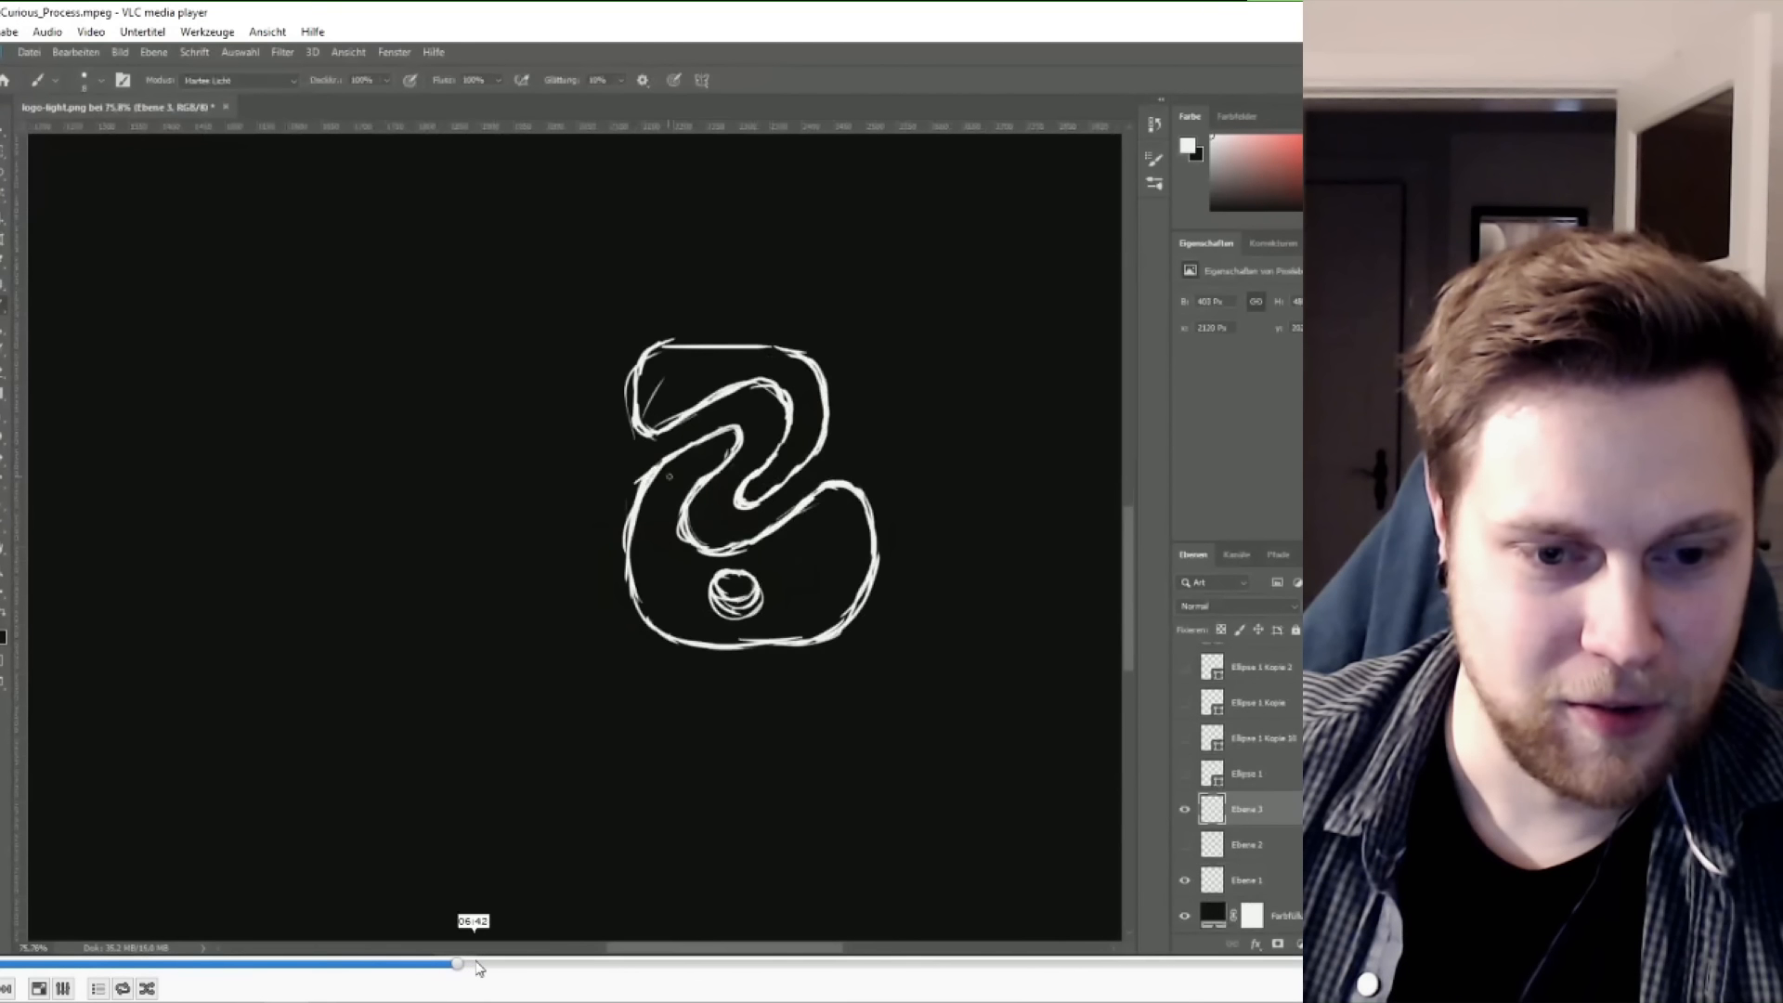
left_click(478, 967)
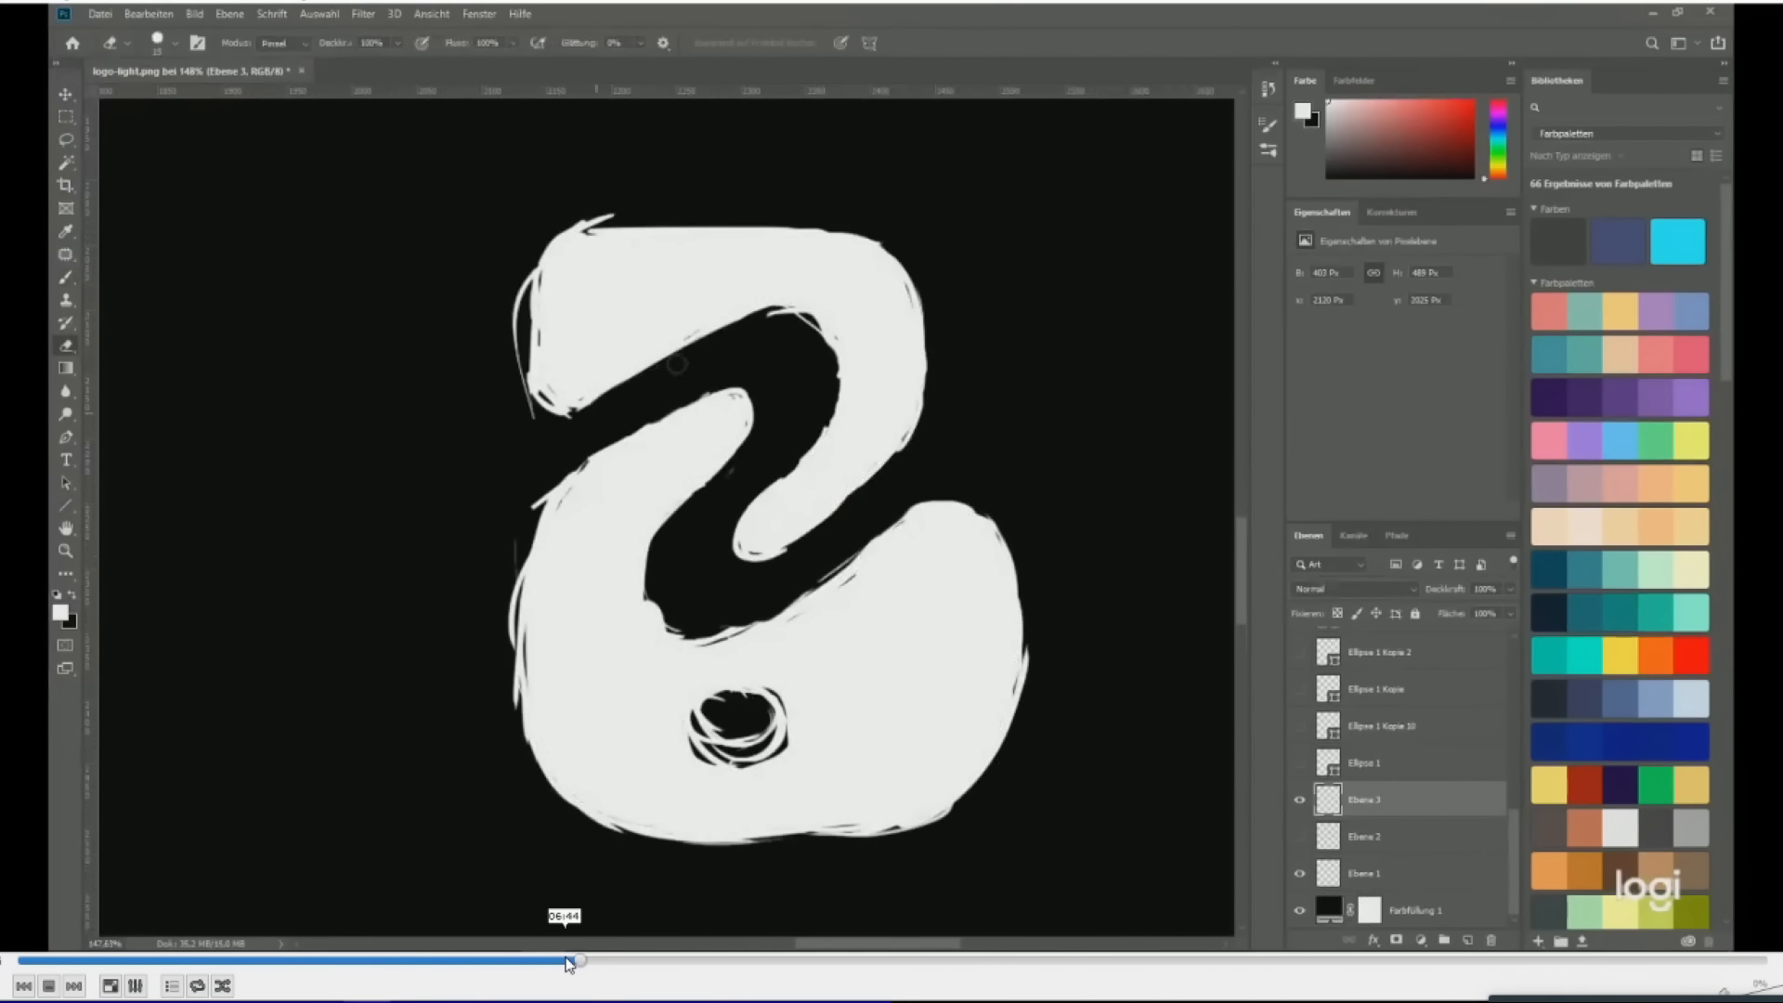
left_click(598, 959)
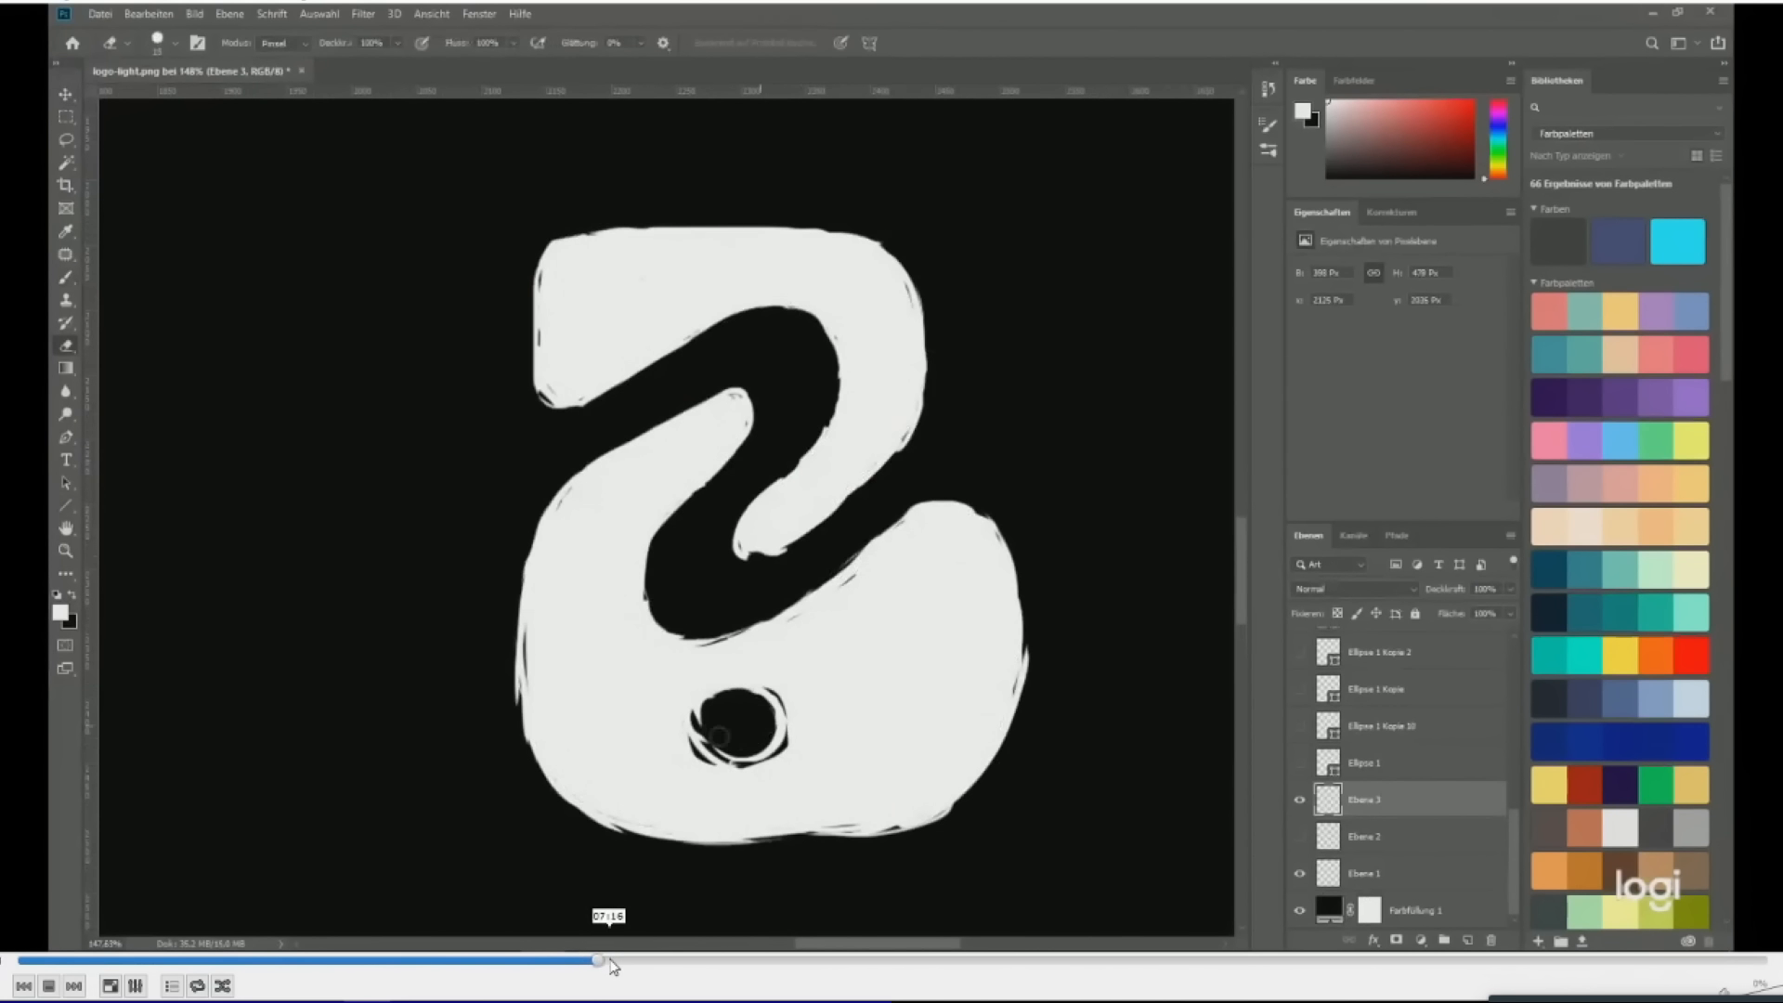
left_click(613, 962)
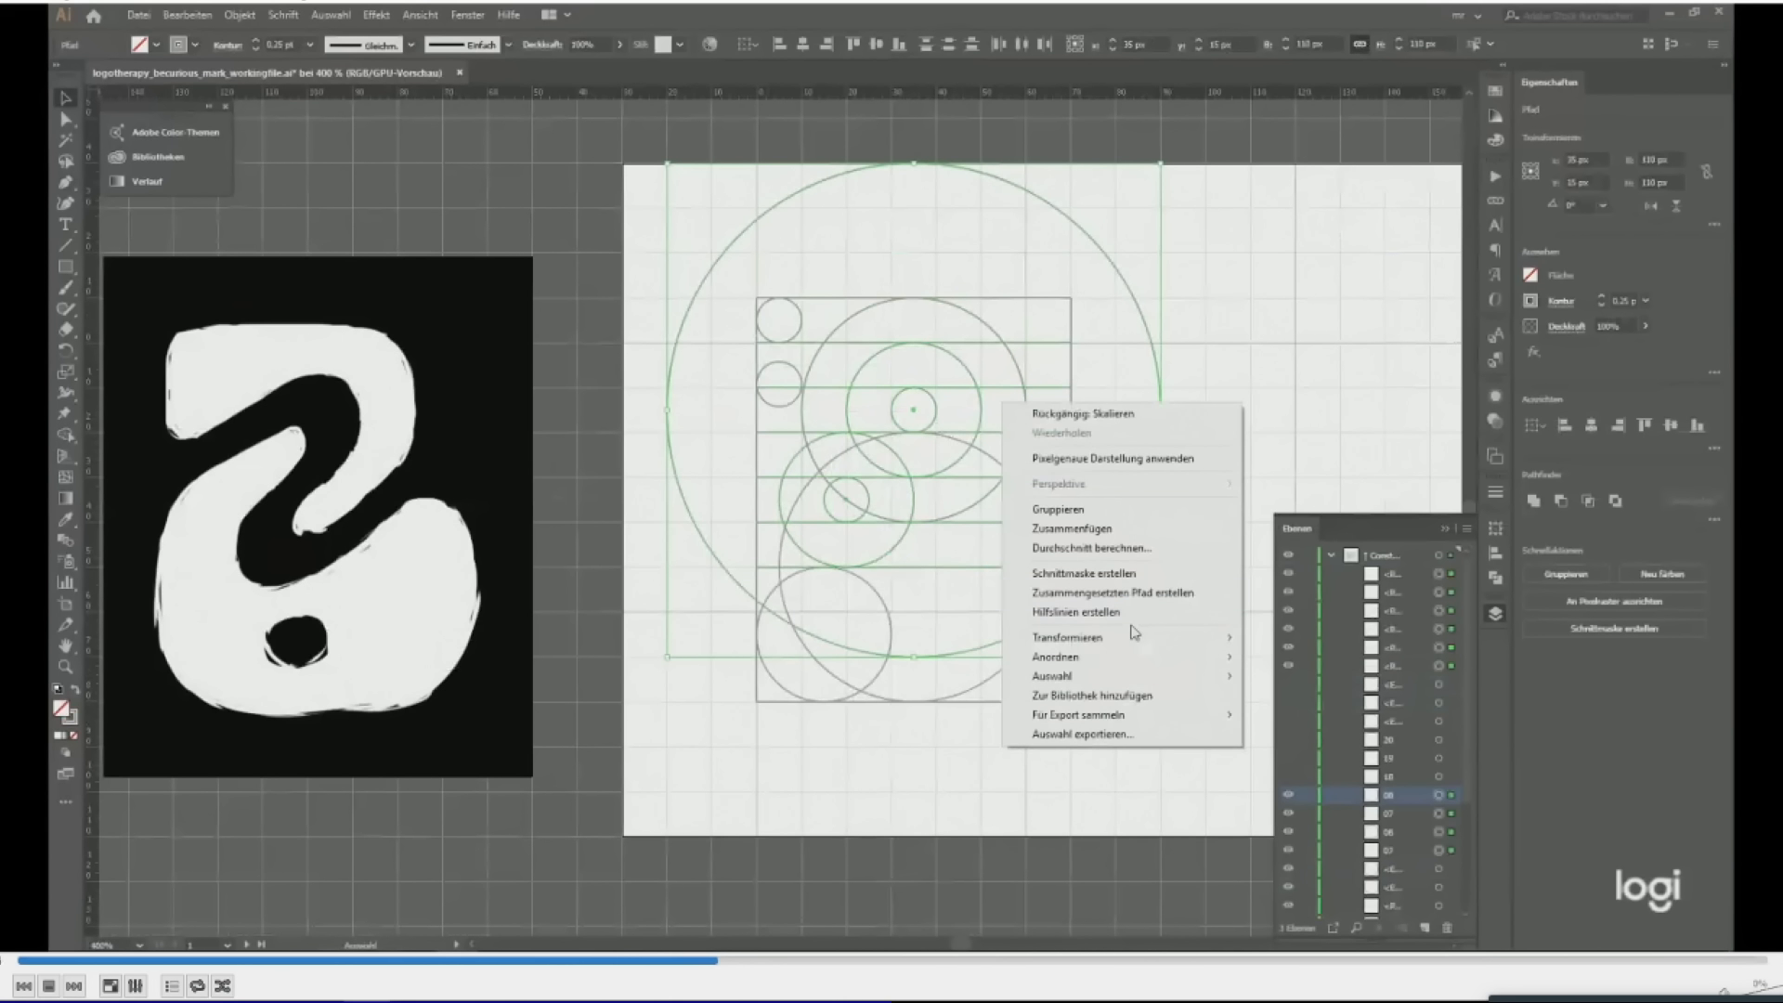
Rotate the selected construction lines and circles by 30° and remove the large 110 px outer circle.
left_click(1136, 641)
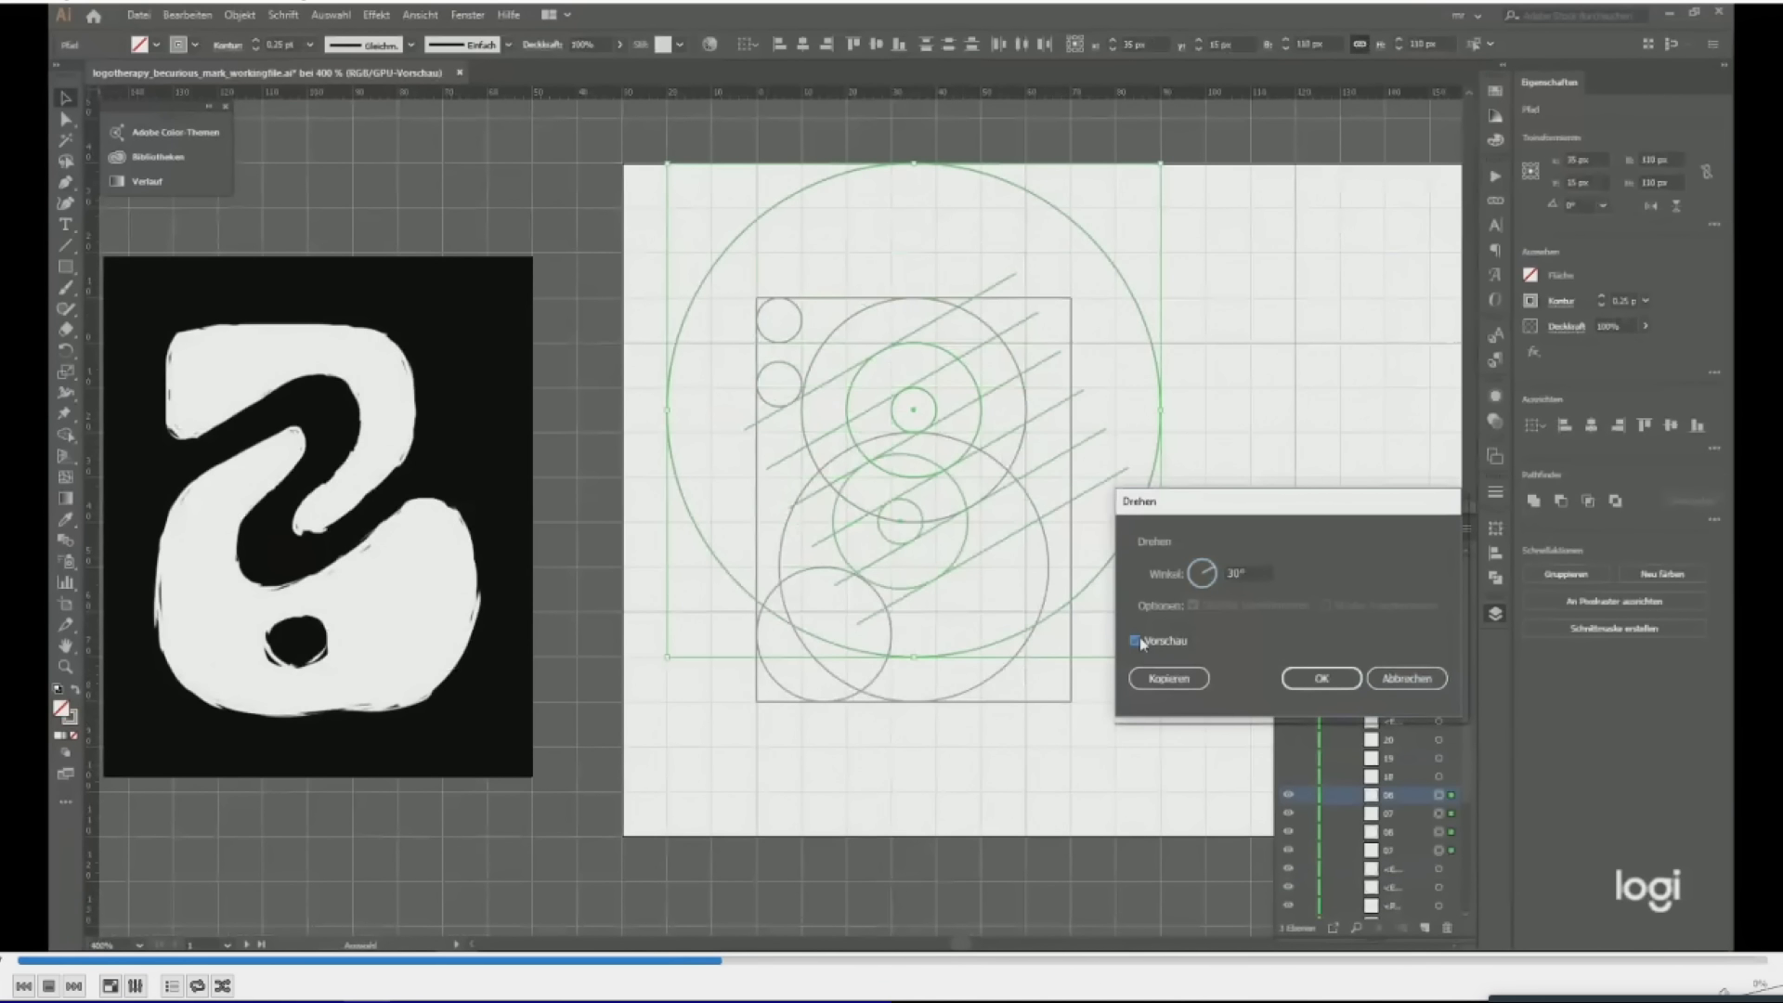
left_click(1305, 672)
left_click(1077, 244)
Convert the second, third and fourth diagonal lines from the top into compound paths and lengthen them past the circles.
left_click(864, 407)
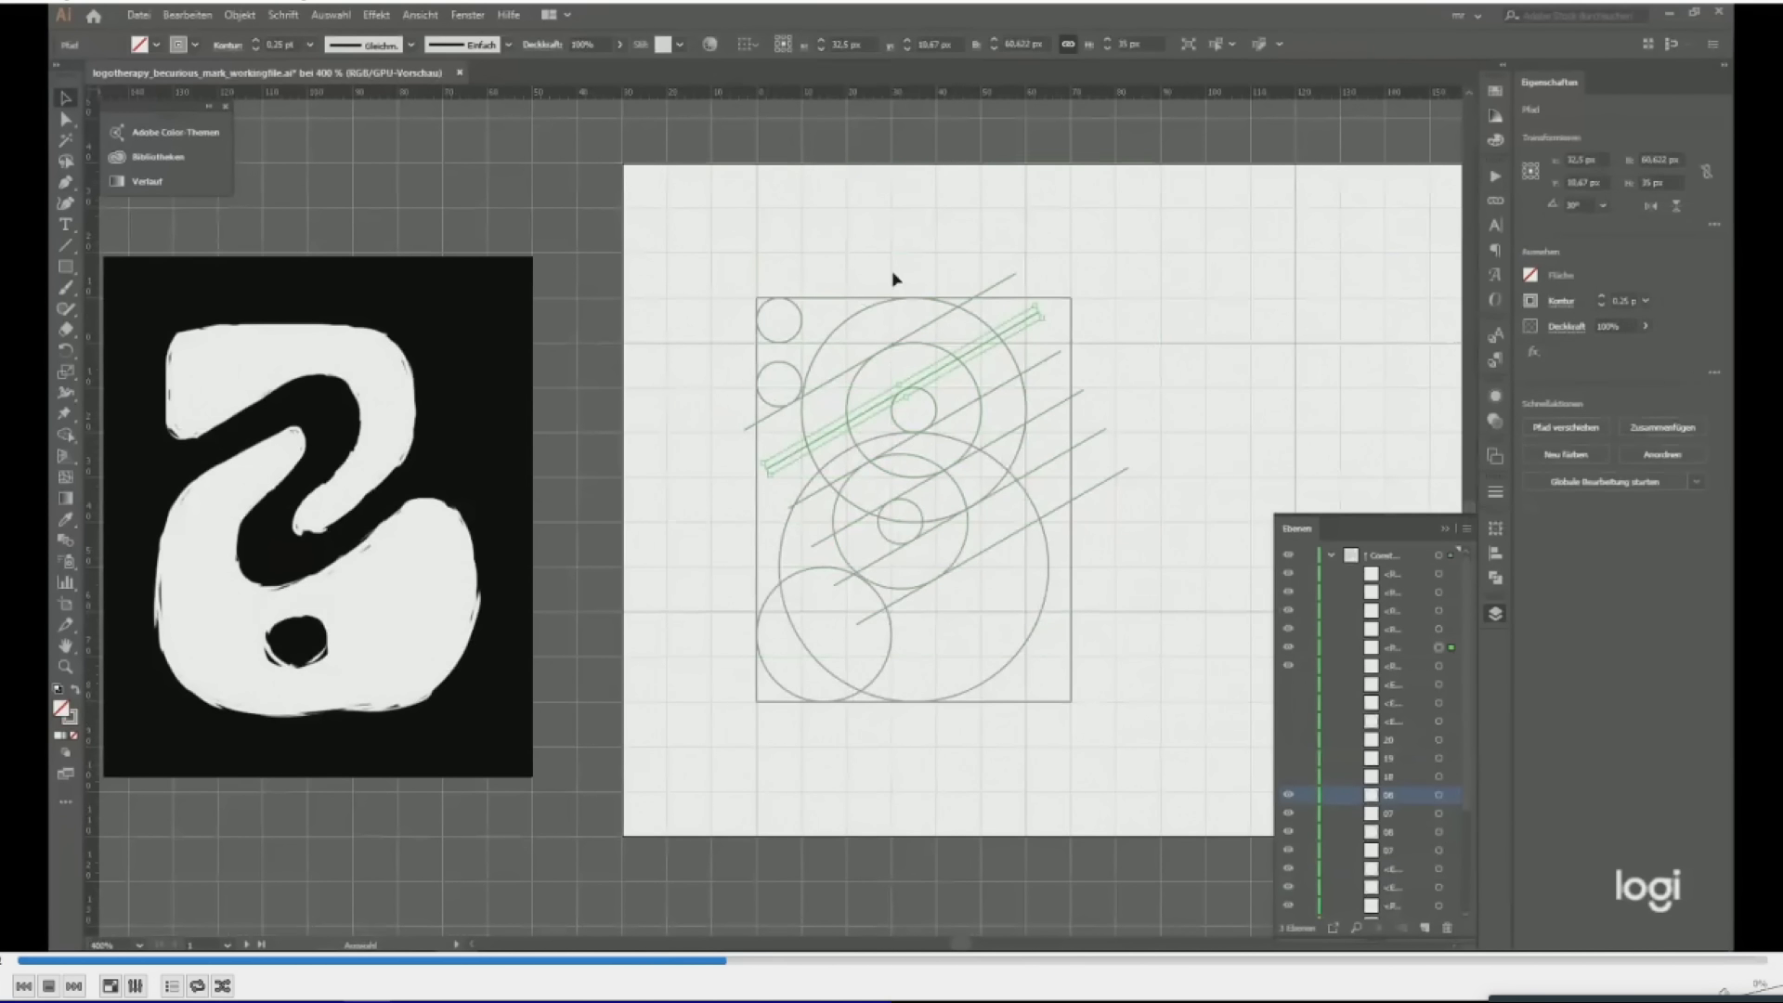
right_click(1091, 276)
left_click(1198, 466)
right_click(1028, 347)
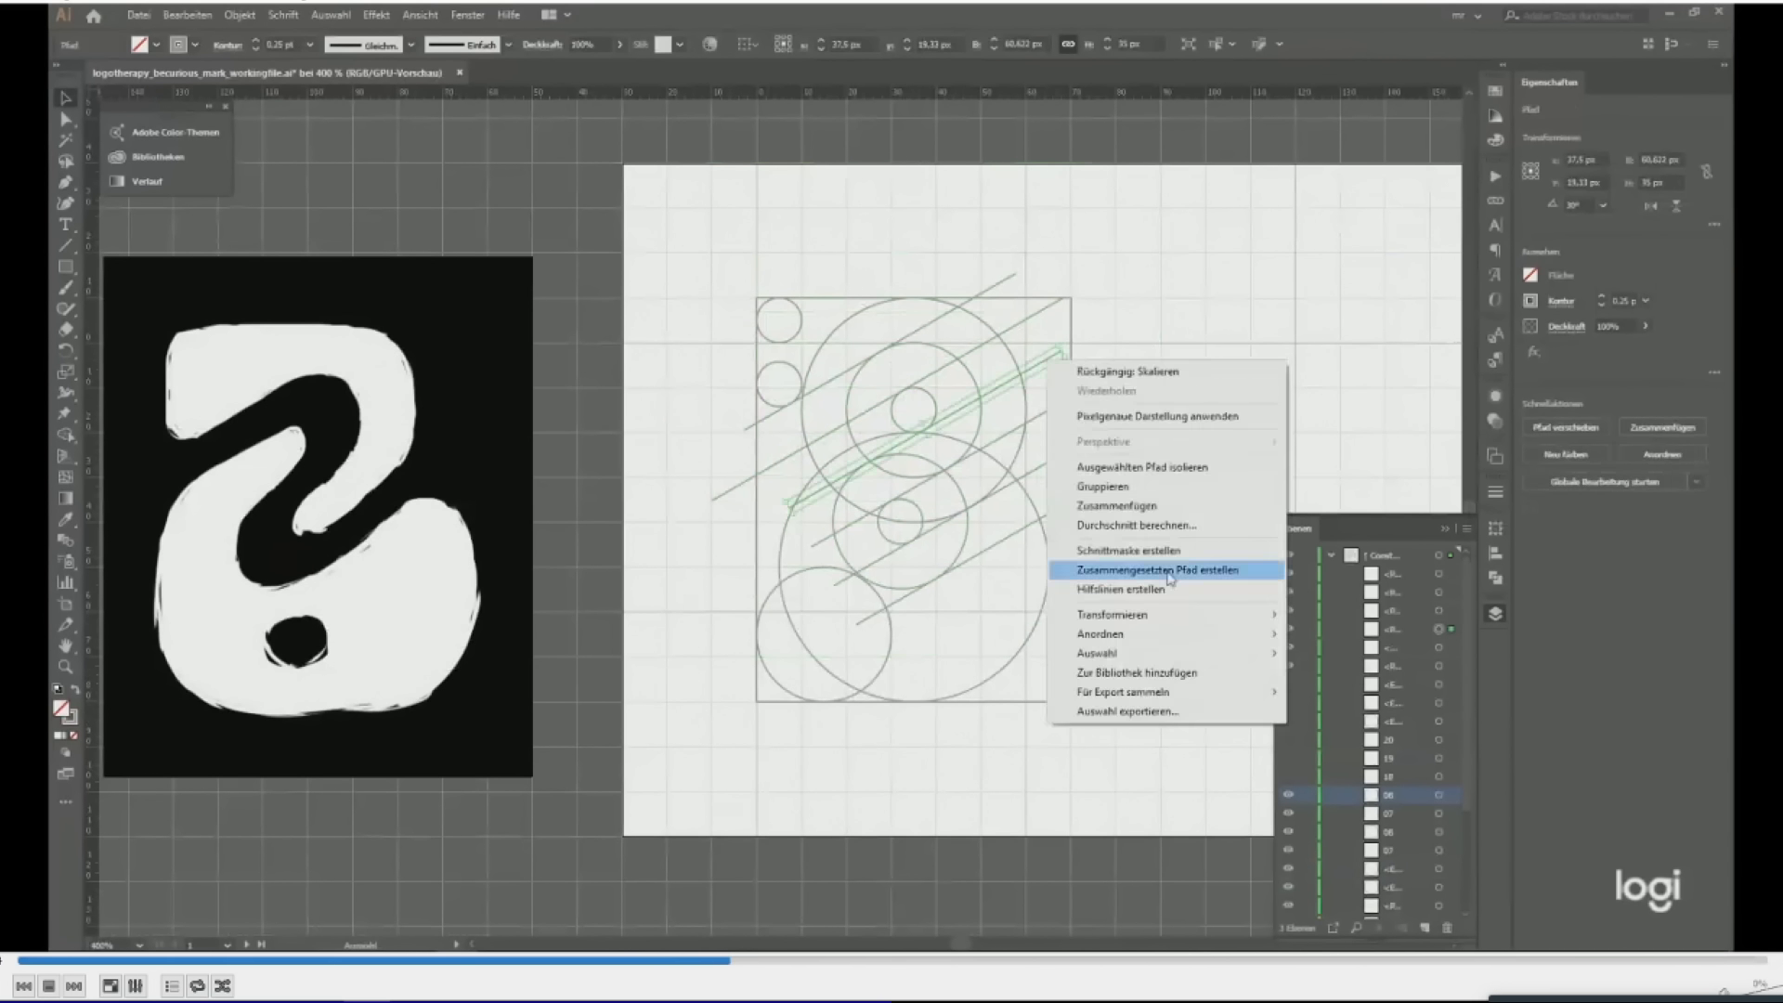
left_click(1114, 570)
right_click(825, 541)
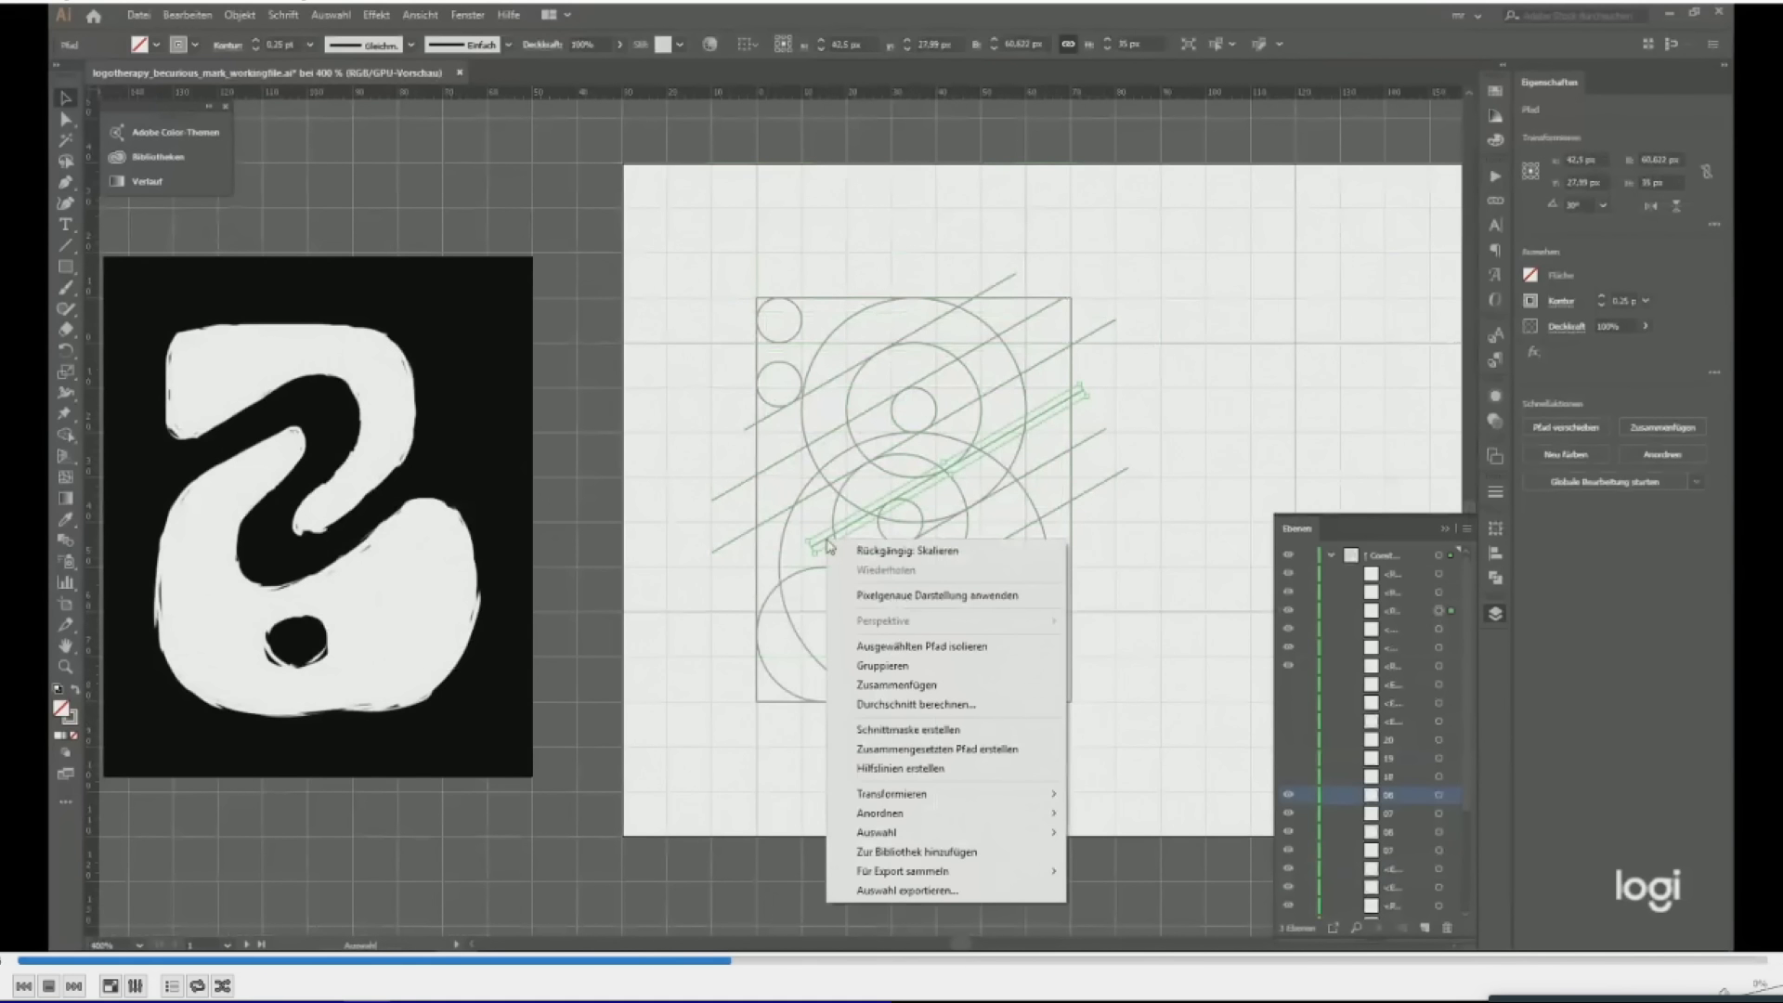
left_click(915, 749)
Convert the fifth diagonal line into a compound path and extend its lower end to the rectangle's left edge.
scroll(758, 548, "up", 1)
left_click(1261, 380)
right_click(1195, 410)
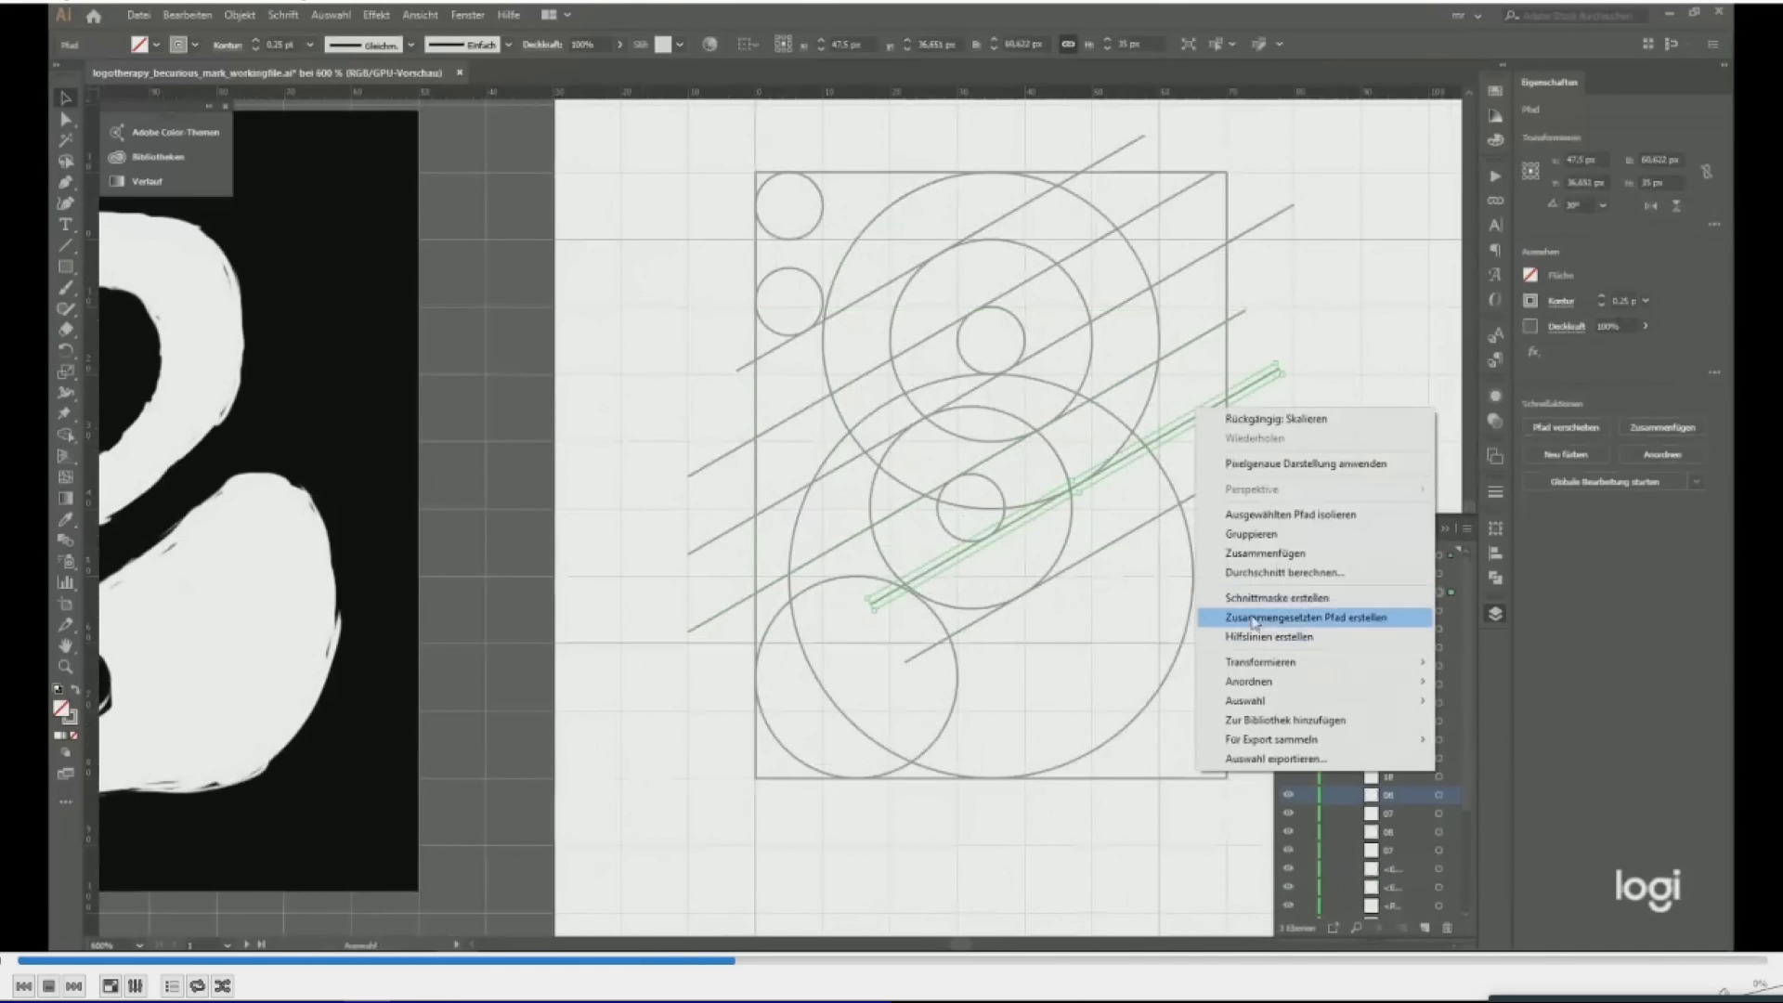
left_click(1226, 617)
left_click_drag(793, 718, 756, 671)
scroll(1043, 468, "down", 1)
scroll(1201, 406, "up", 1)
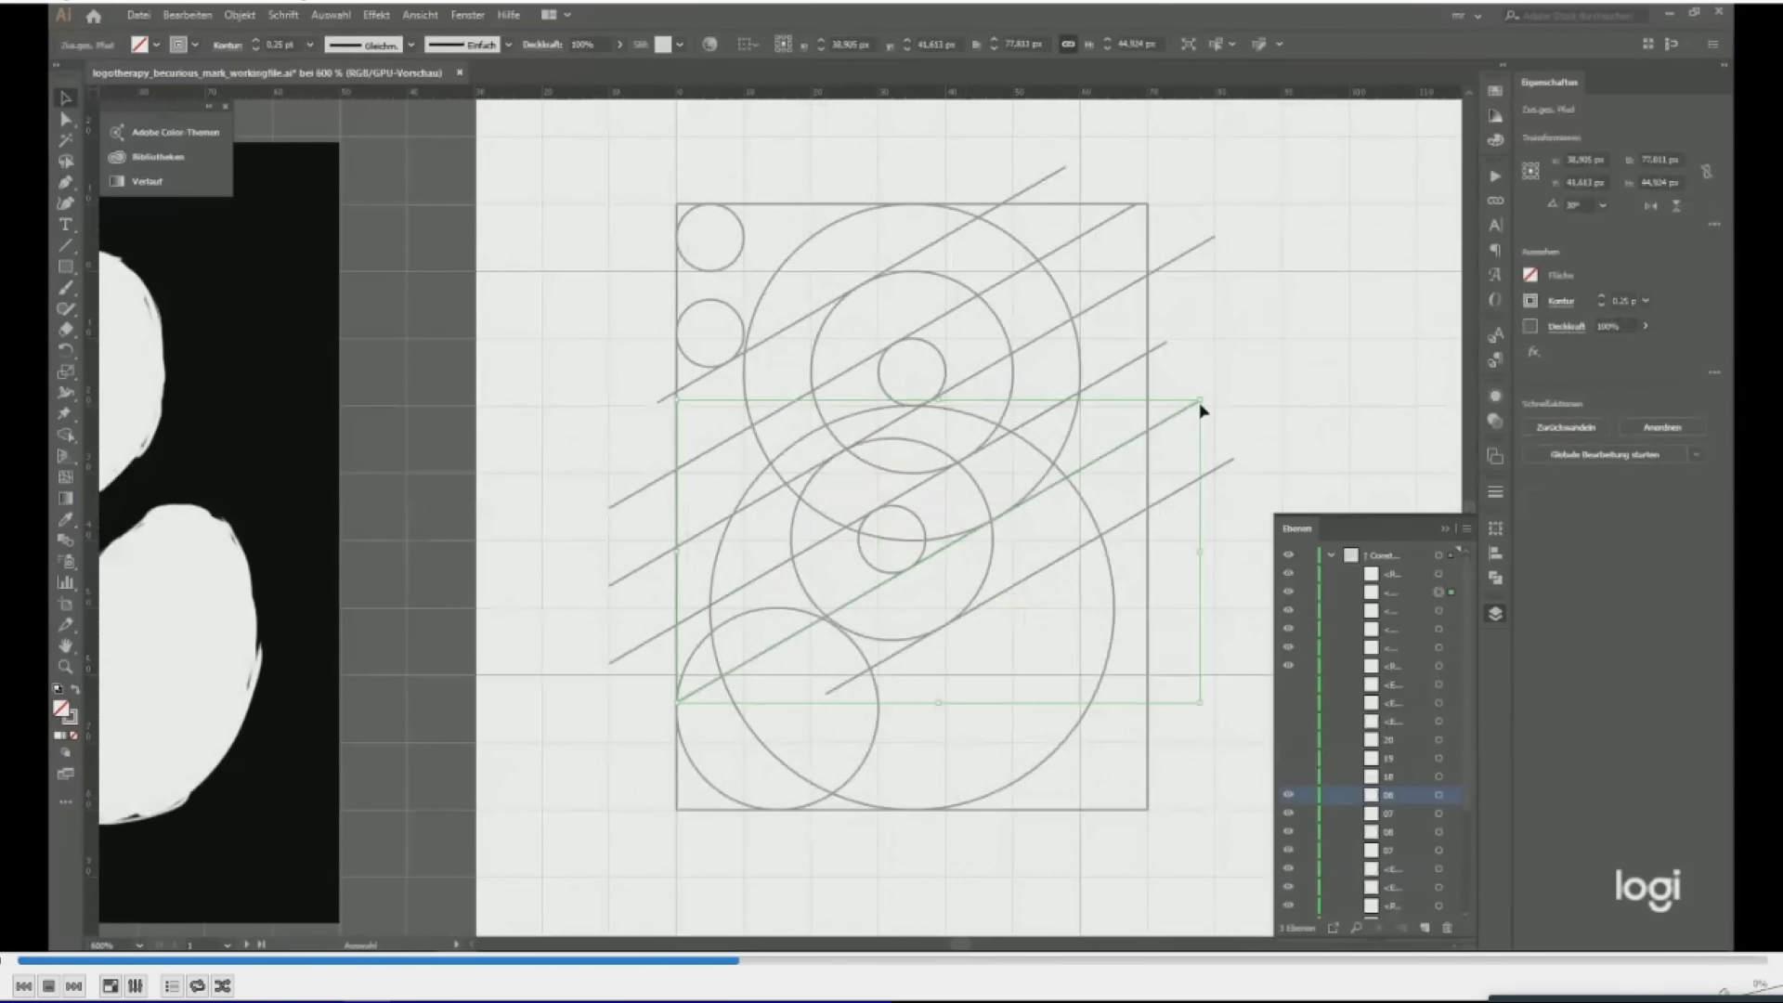
Extend the lowest diagonal line down to the rectangle's left edge and adjust its upper end.
left_click(1224, 473)
scroll(692, 835, "down", 1)
left_click_drag(1233, 436, 1226, 452)
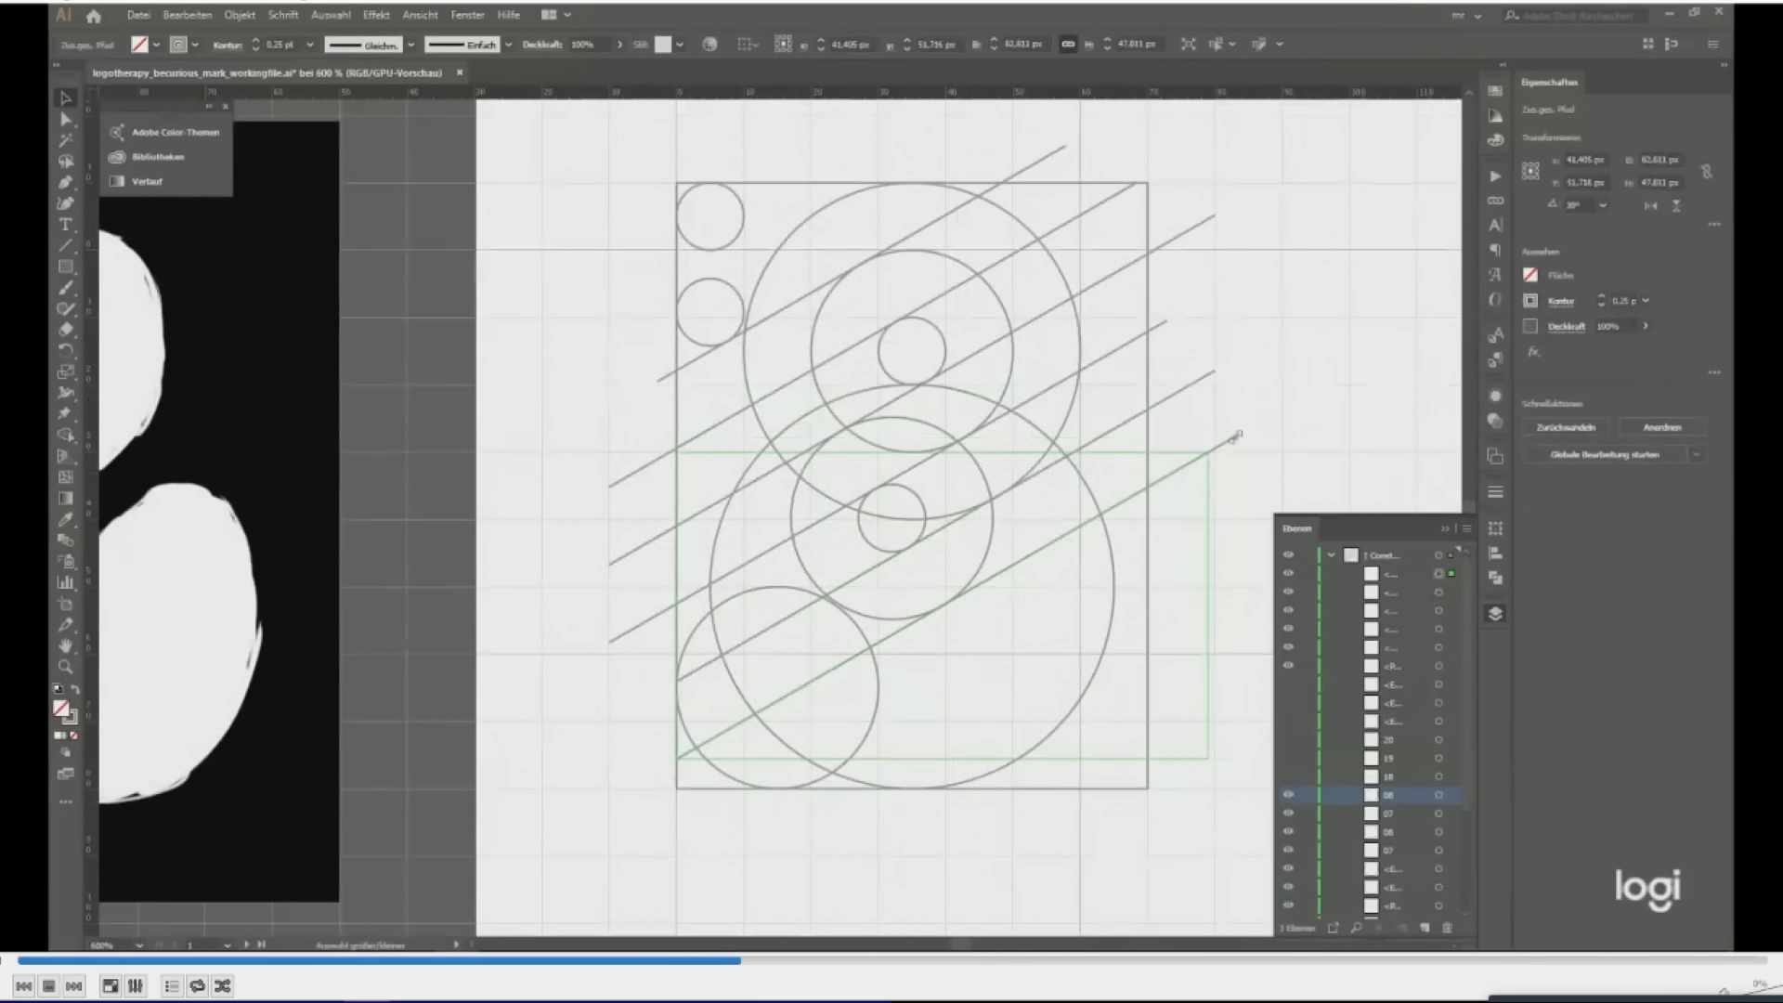
Extend the fourth diagonal line's upper end so that it lines up with the ends of the neighbouring diagonals.
left_click(1102, 410)
scroll(1190, 386, "down", 1)
left_click(1174, 340)
scroll(1179, 335, "up", 1)
left_click_drag(1172, 348, 1250, 289)
left_click(1152, 398)
scroll(1152, 398, "down", 1)
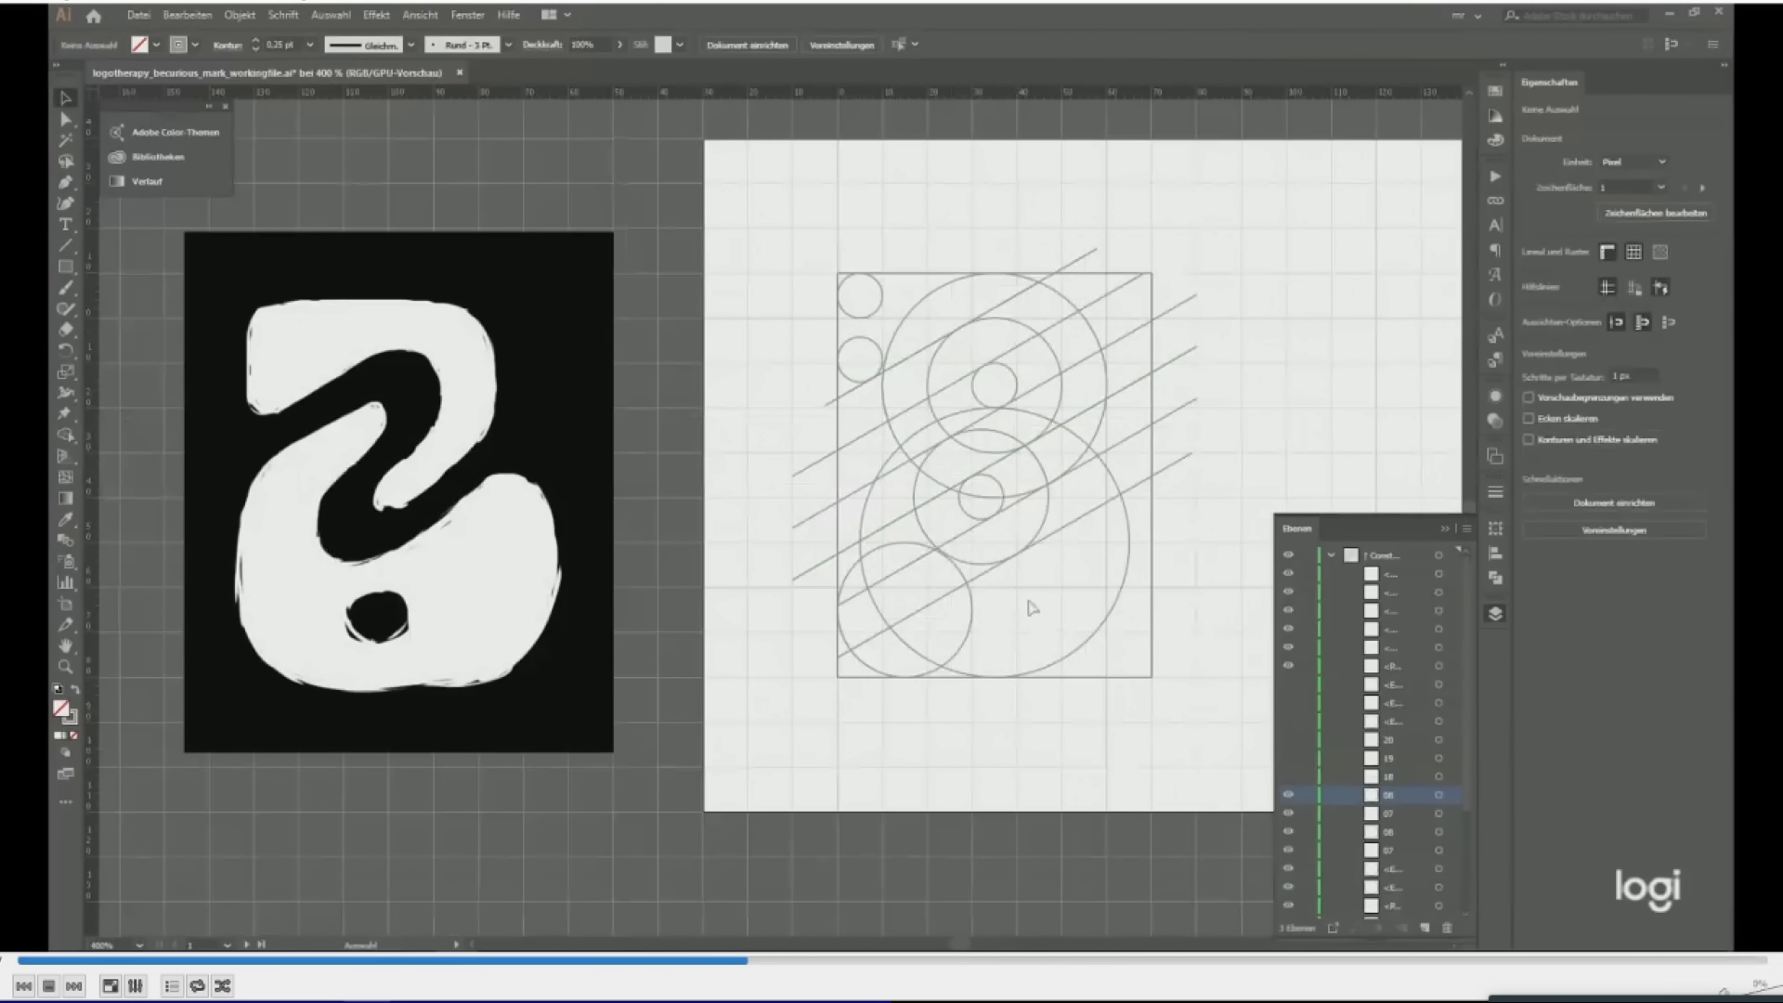
scroll(1068, 616, "right", 3)
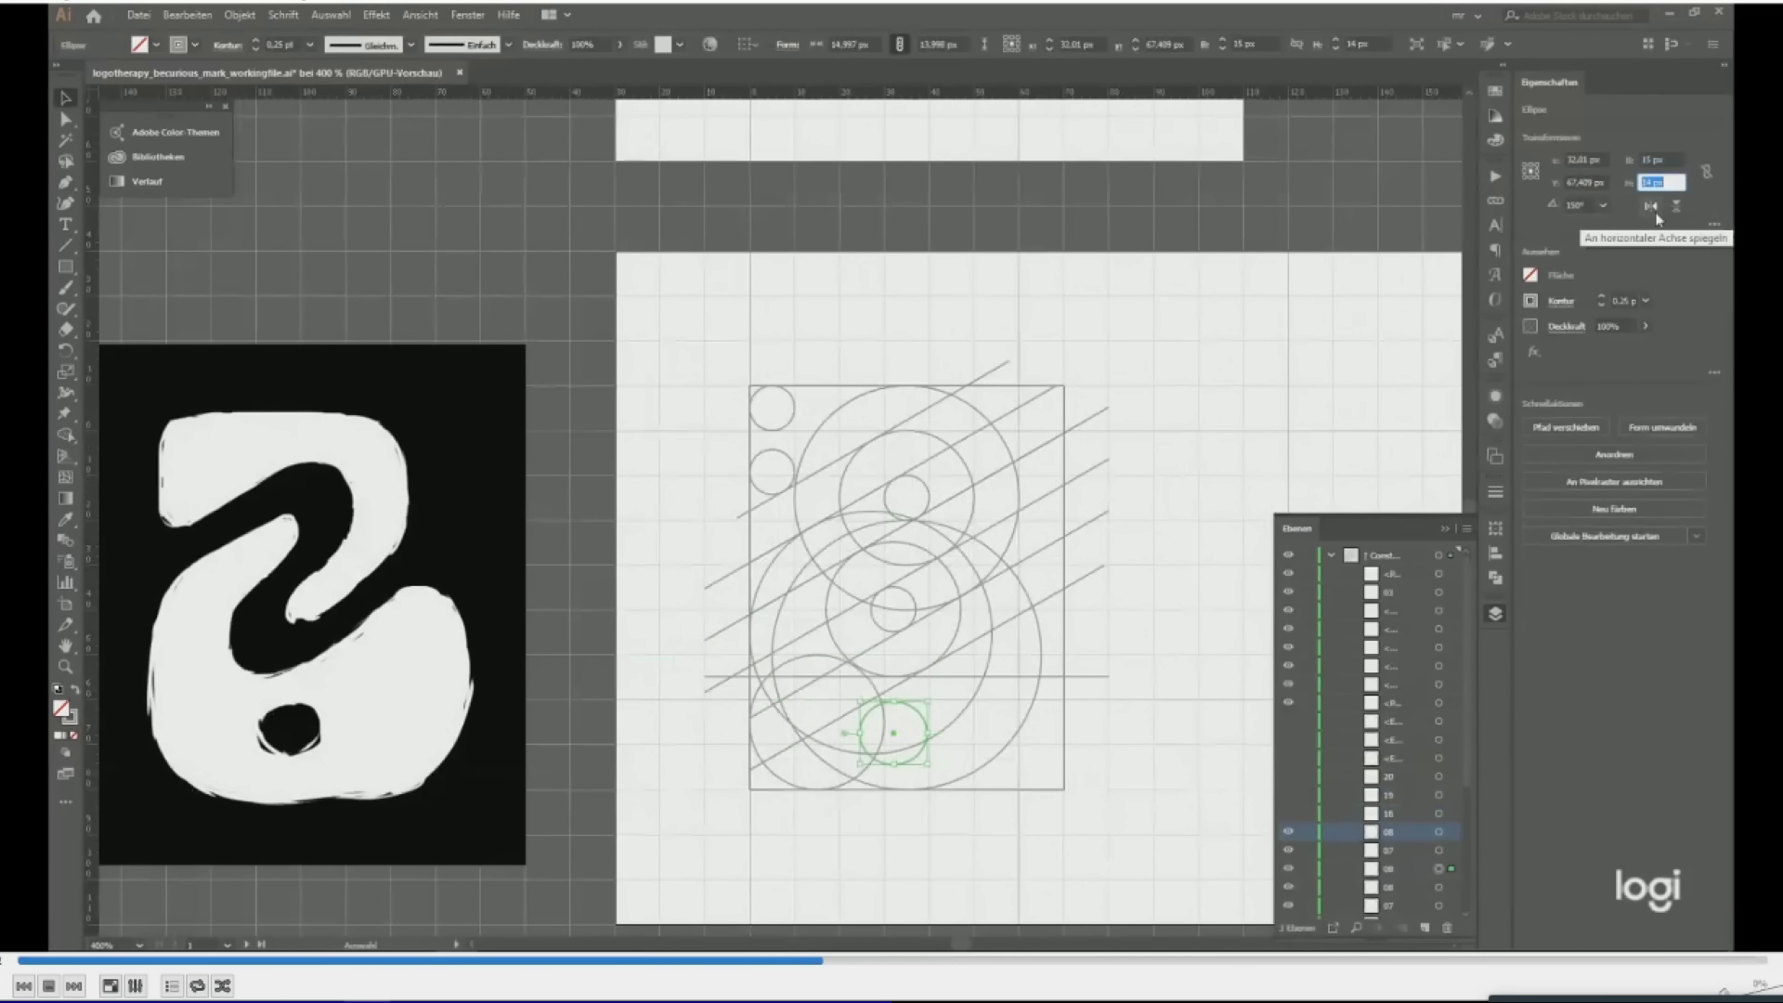
Compare the construction circles and lines with the hand-drawn logo sketch beside the artboard.
left_click(773, 442)
scroll(719, 503, "down", 1)
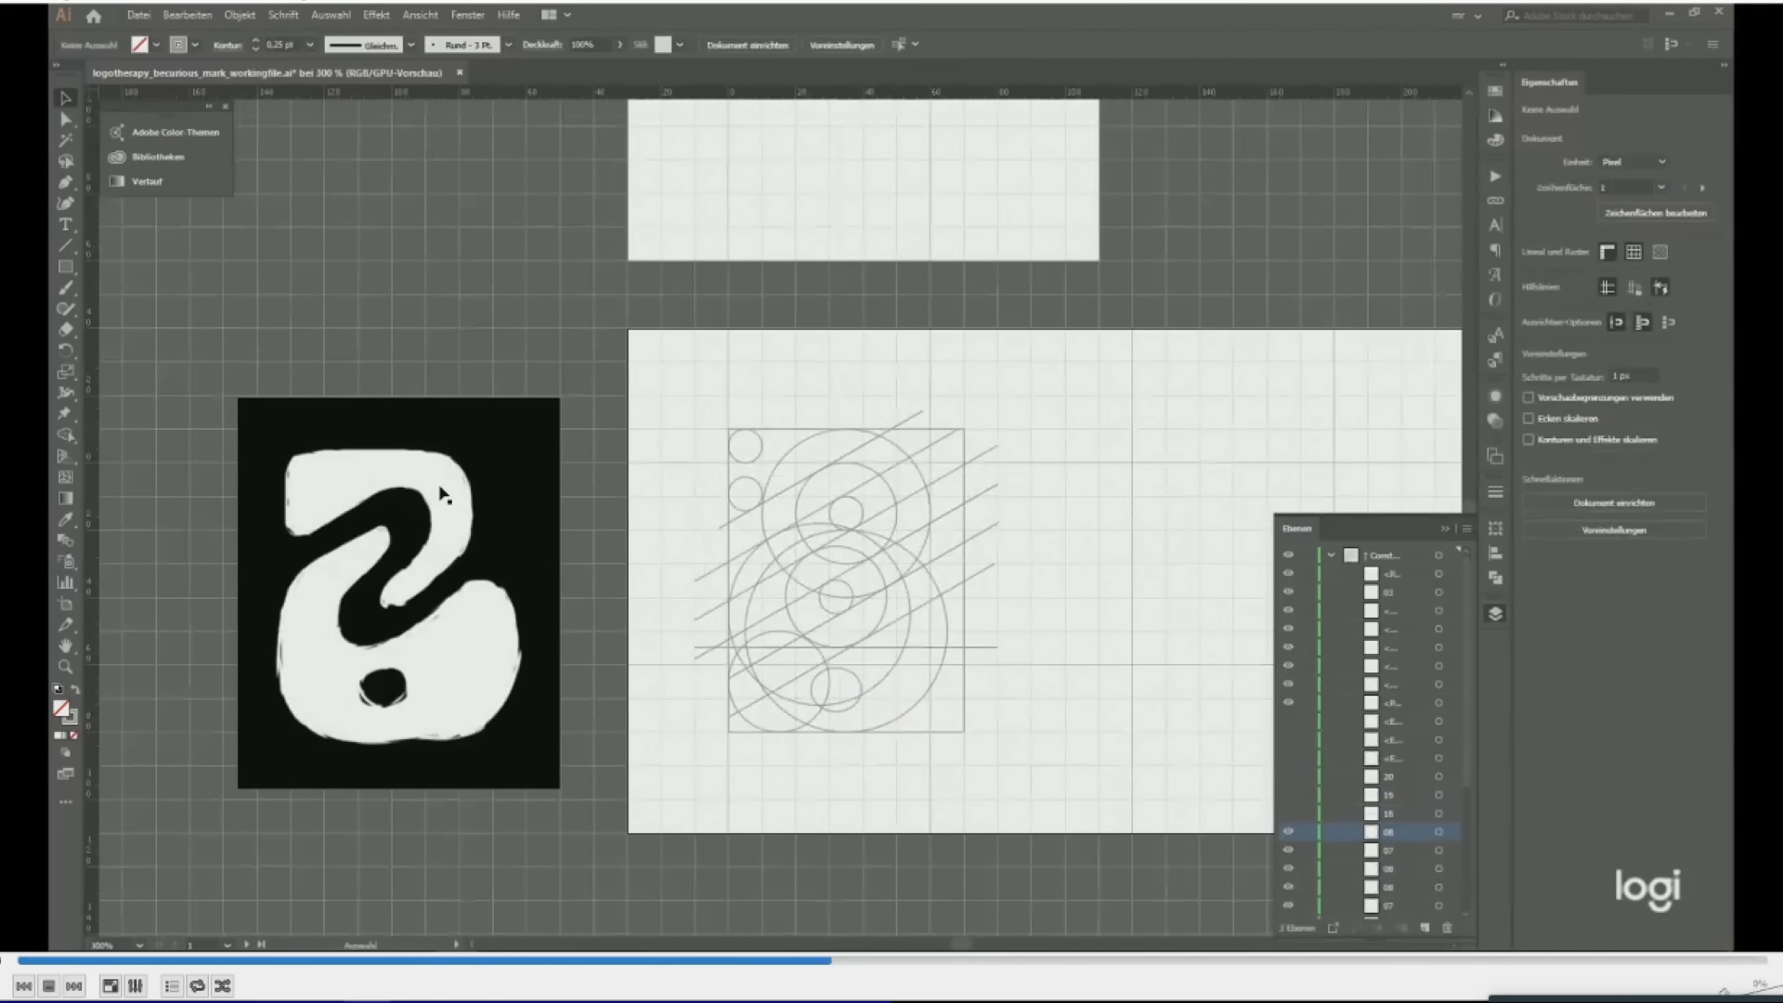
scroll(473, 535, "down", 3)
scroll(450, 594, "up", 2)
scroll(486, 595, "down", 2)
scroll(486, 594, "up", 4)
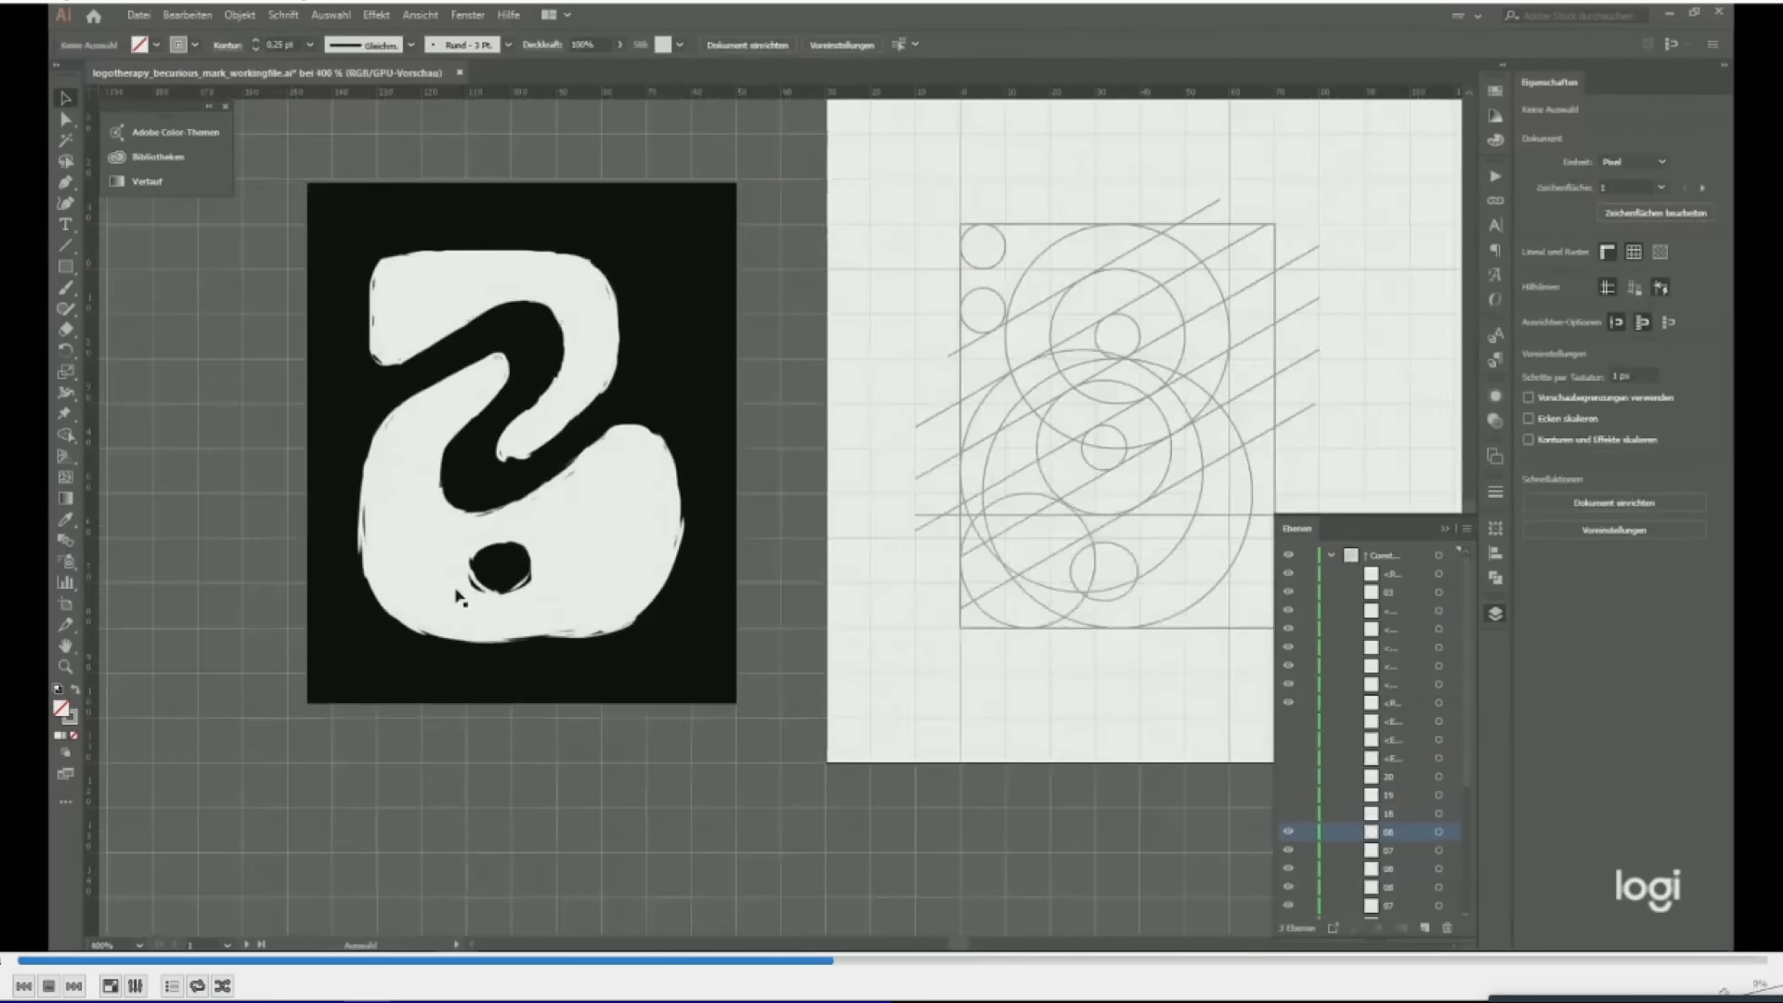
scroll(469, 591, "down", 5)
scroll(473, 588, "up", 5)
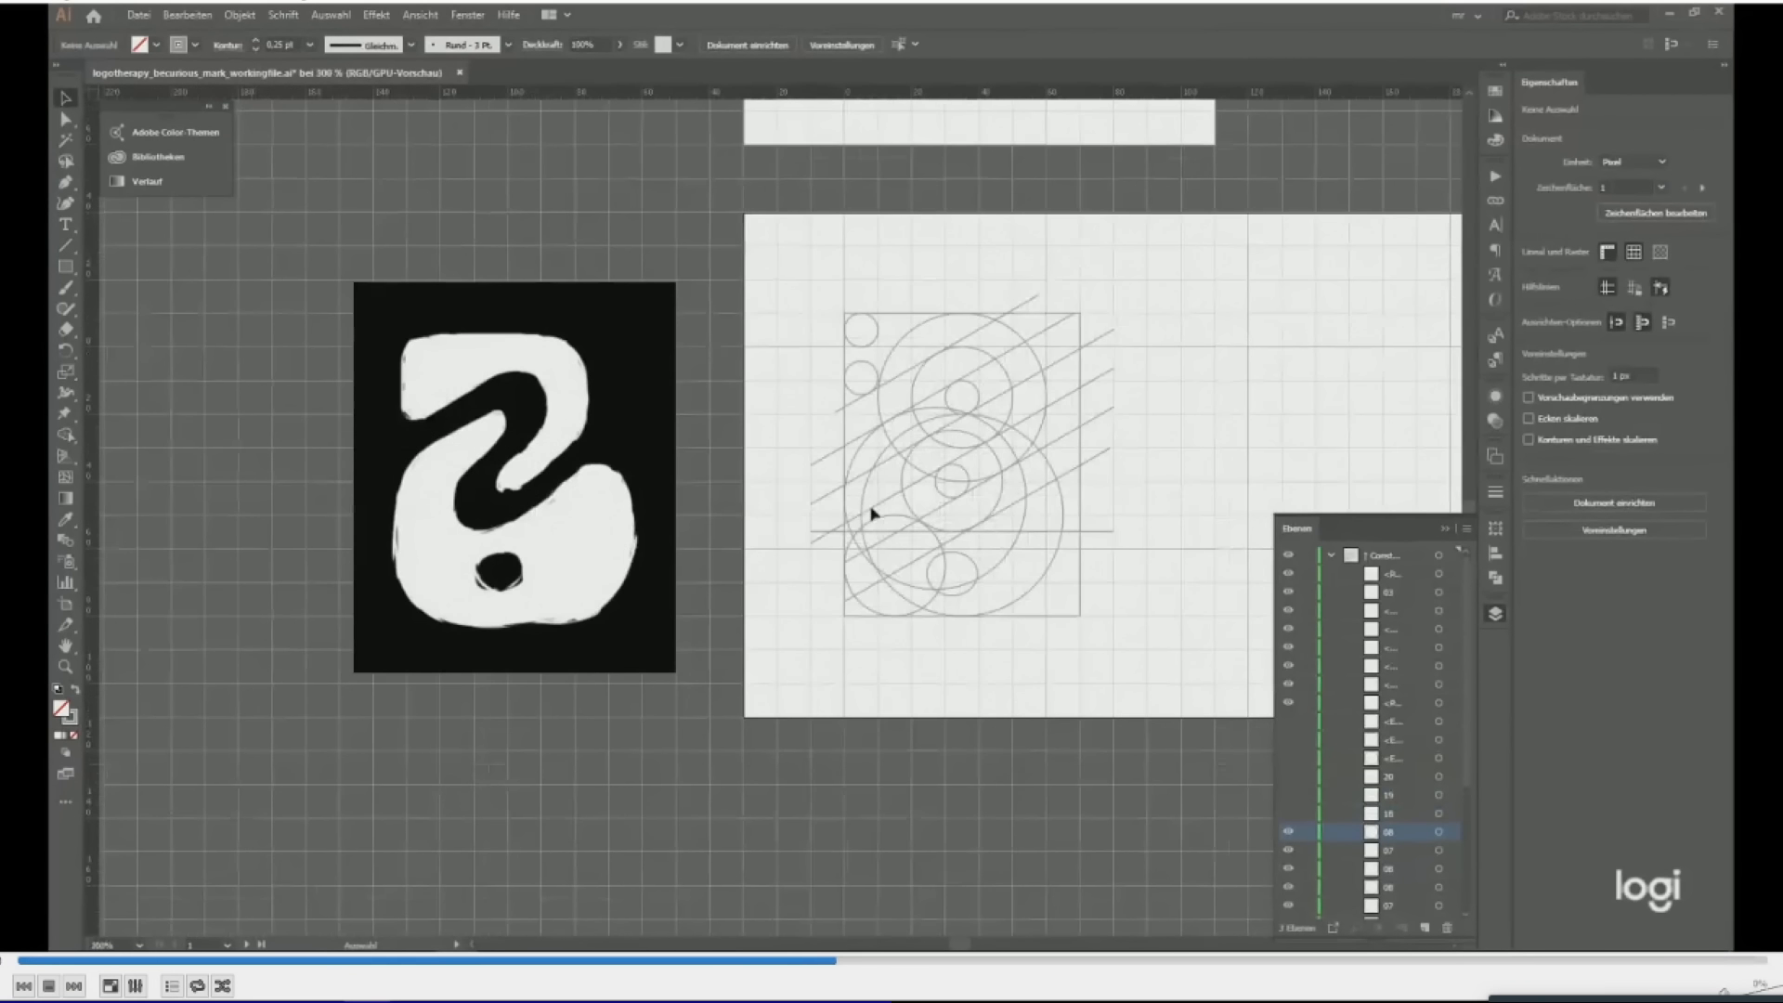
scroll(1049, 552, "up", 1)
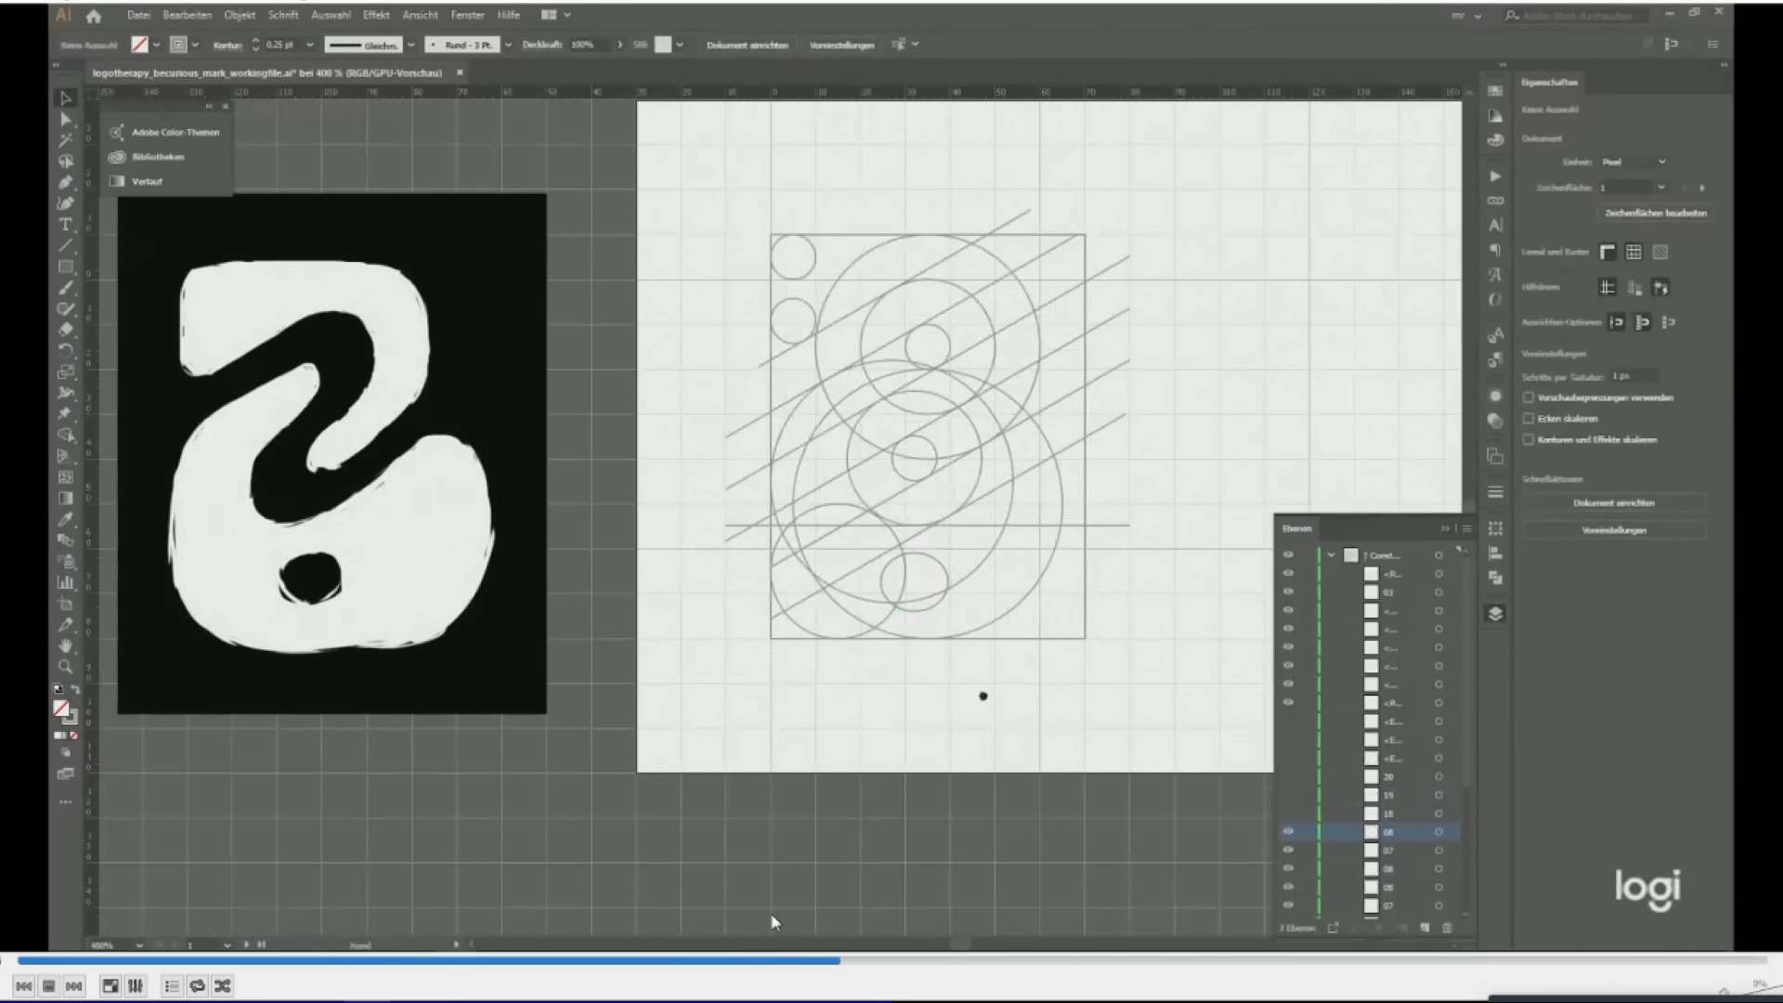
left_click(915, 611)
left_click_drag(737, 557, 673, 586)
left_click_drag(677, 661, 651, 681)
left_click(650, 681)
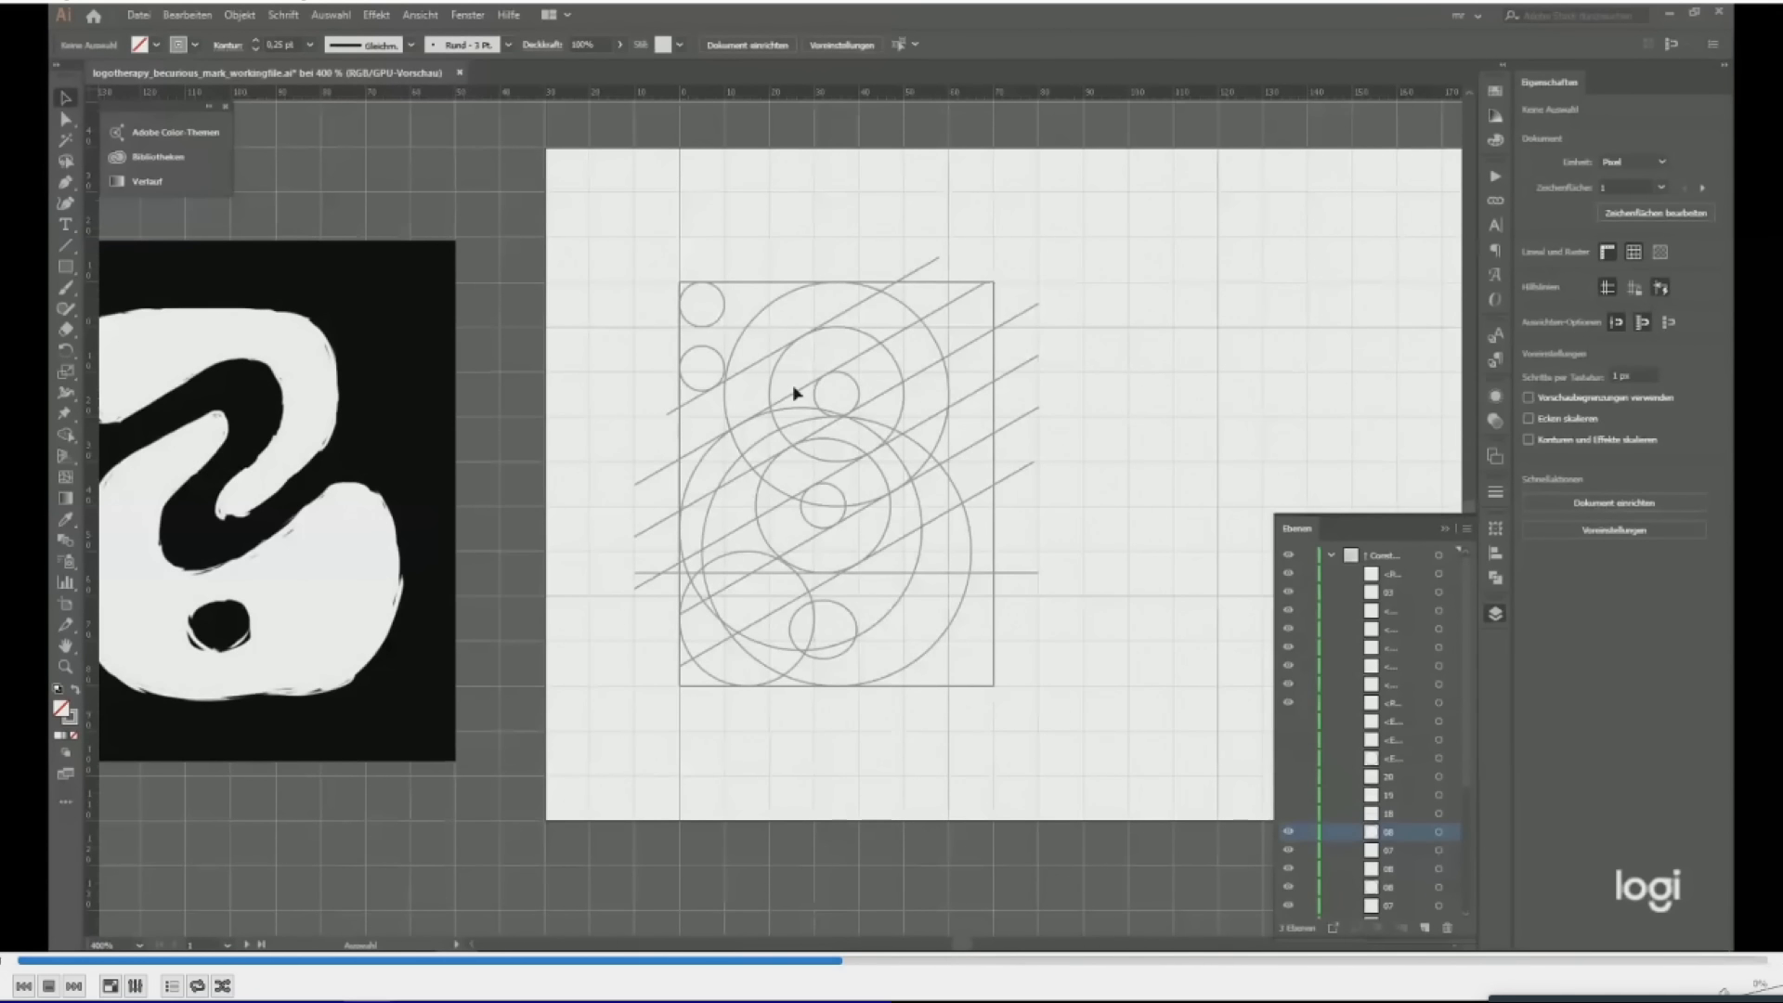
Copy the 10 px circle at the upper circles' centre twice, moving the copies 10 px and -10 px horizontally with 0 px vertically.
scroll(794, 393, "up", 1)
left_click(815, 424)
scroll(817, 420, "up", 1)
key("Return")
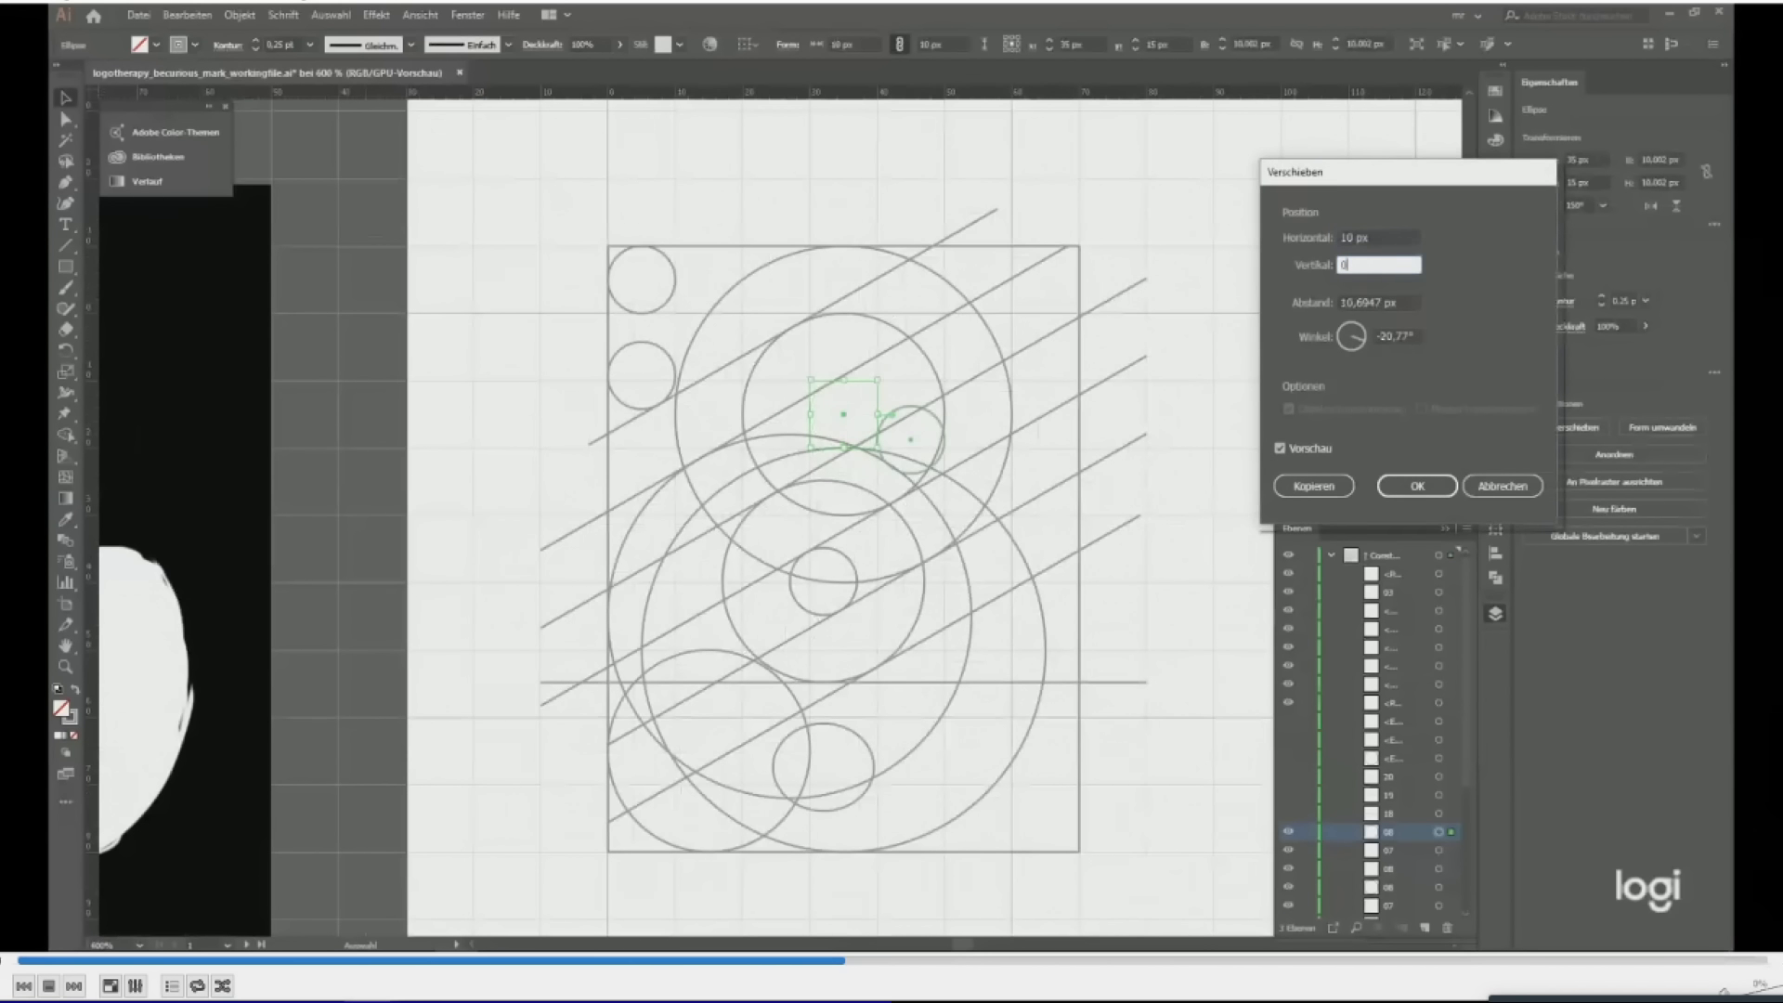
key("shift+Tab")
type("-10")
left_click(1314, 486)
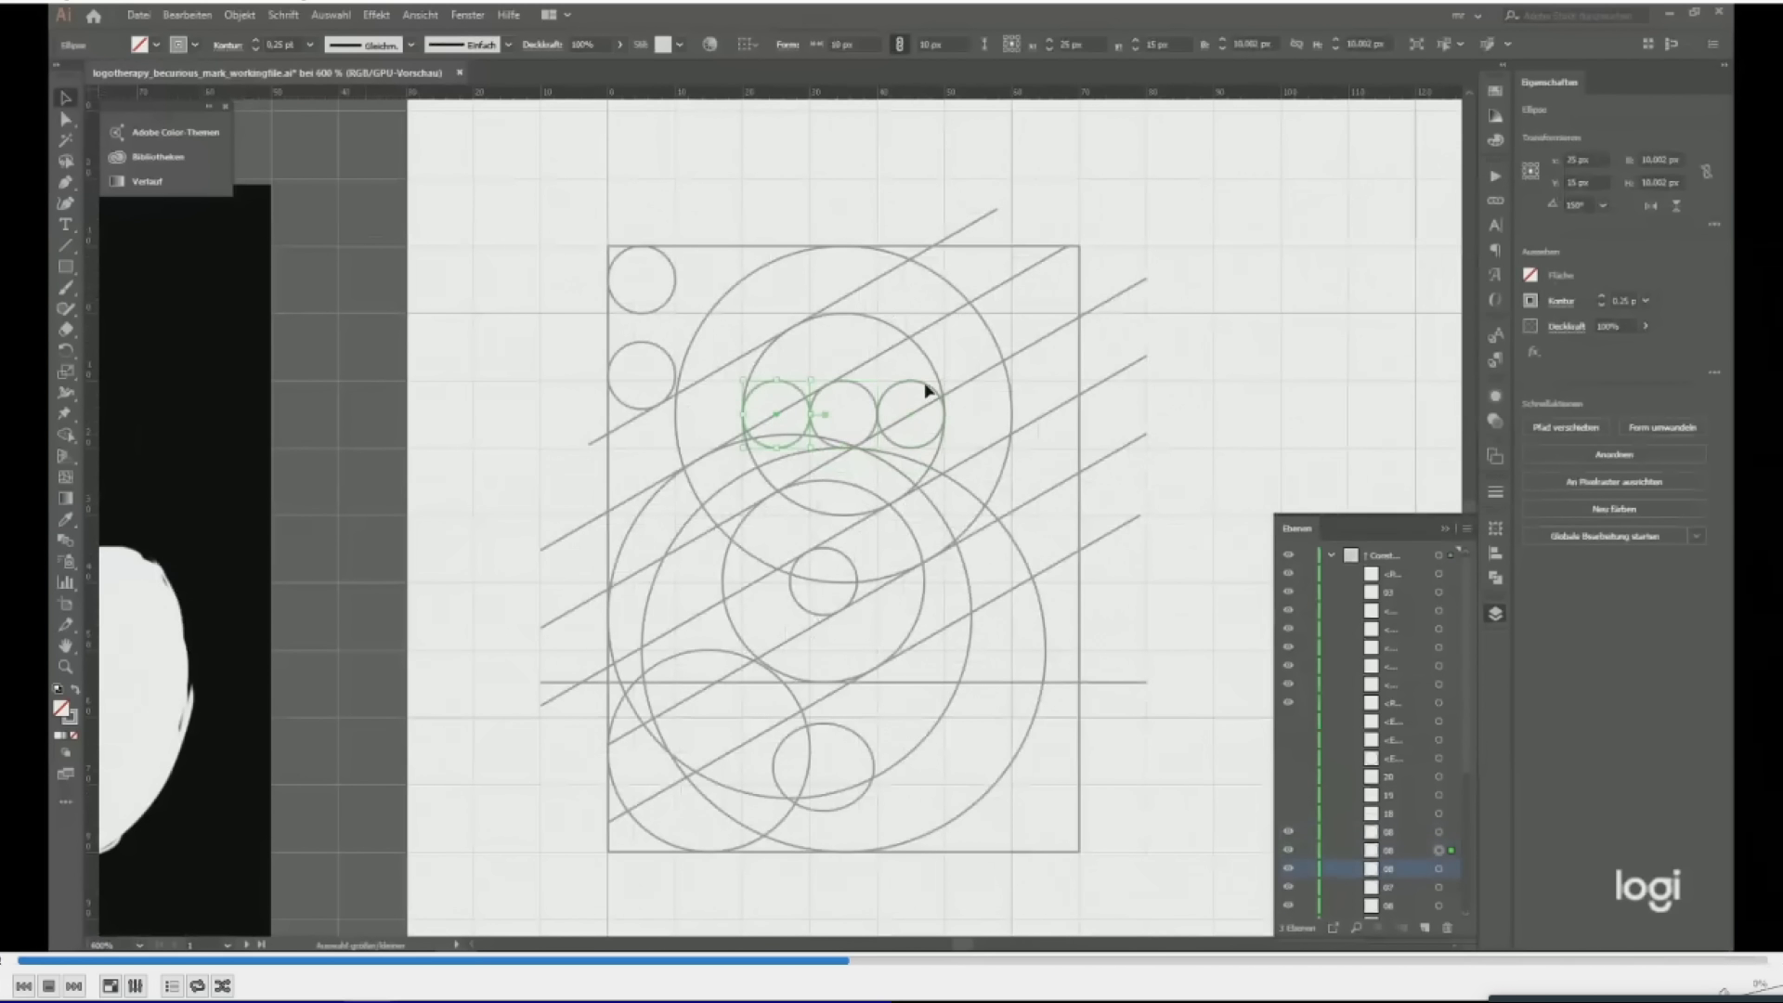
Rotate the two copied circles together about their shared centre so they follow the diagonal lines.
left_click(885, 390, "shift")
right_click(907, 403)
mouse_move(1012, 641)
left_click(1180, 686)
left_click(1322, 678)
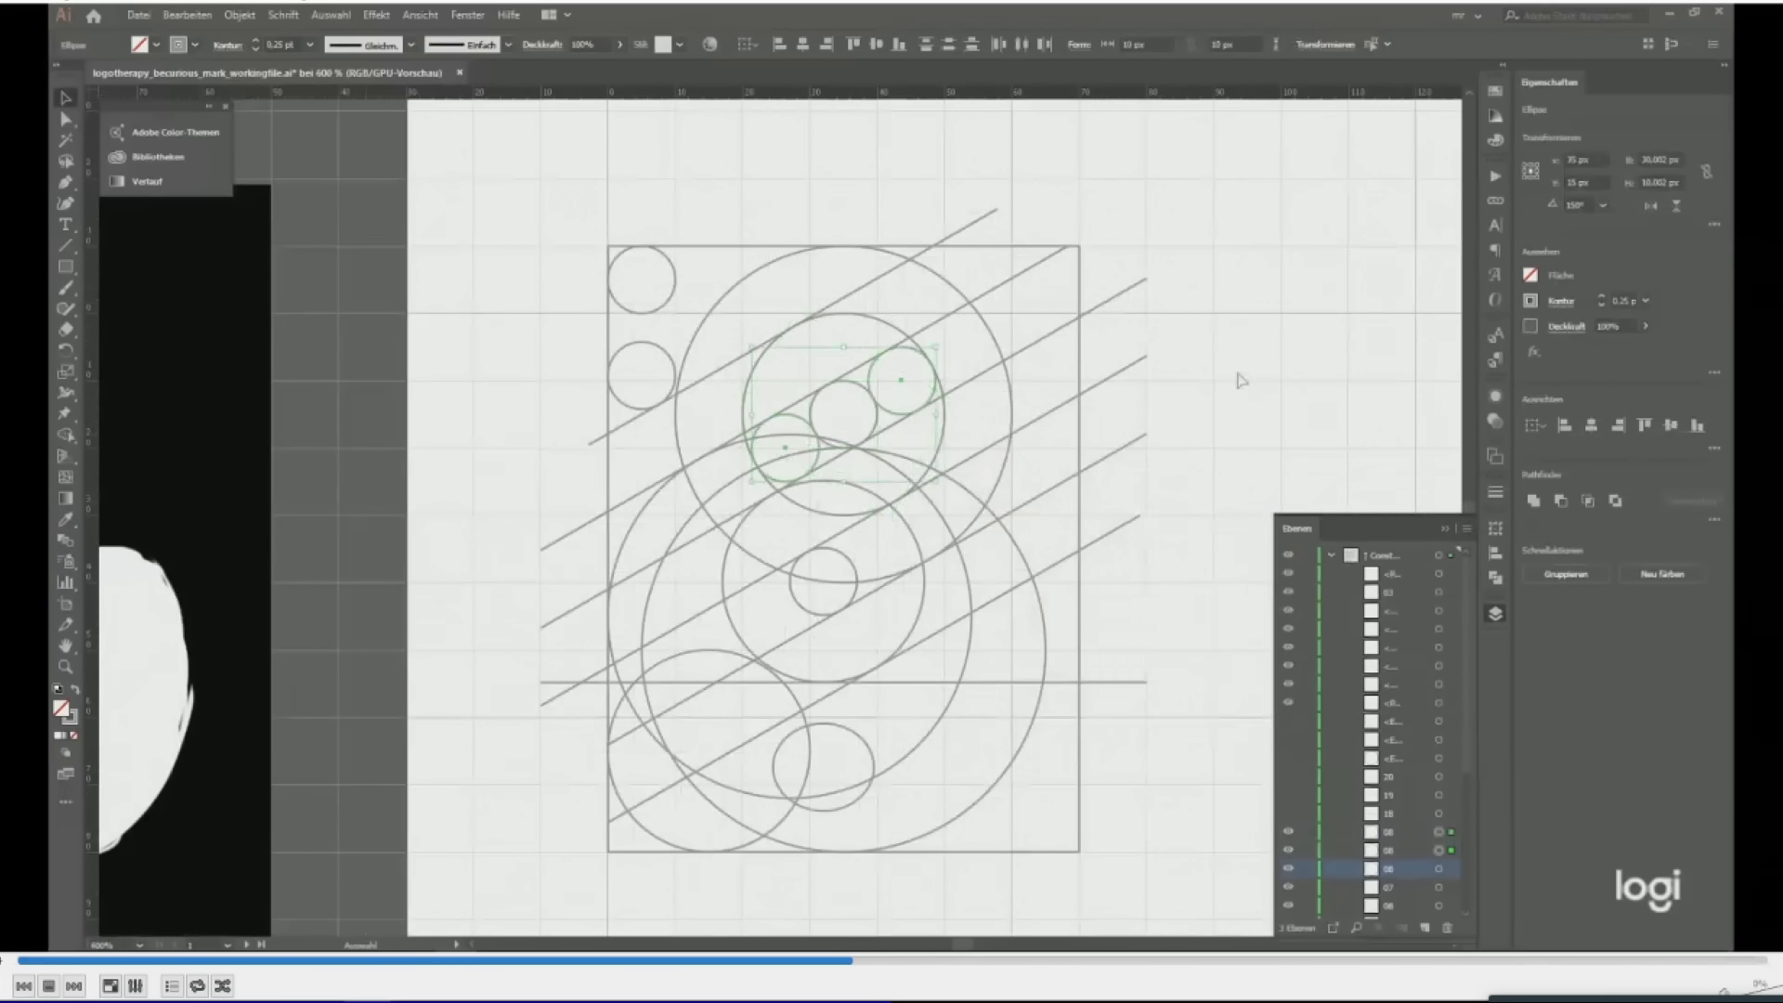
left_click(1242, 378)
Copy the small circle at the centre of the lower circles twice, offset 10 px and -10 px horizontally.
scroll(888, 410, "up", 2)
scroll(911, 449, "down", 2)
left_click(865, 593)
key("Return")
left_click(1314, 486)
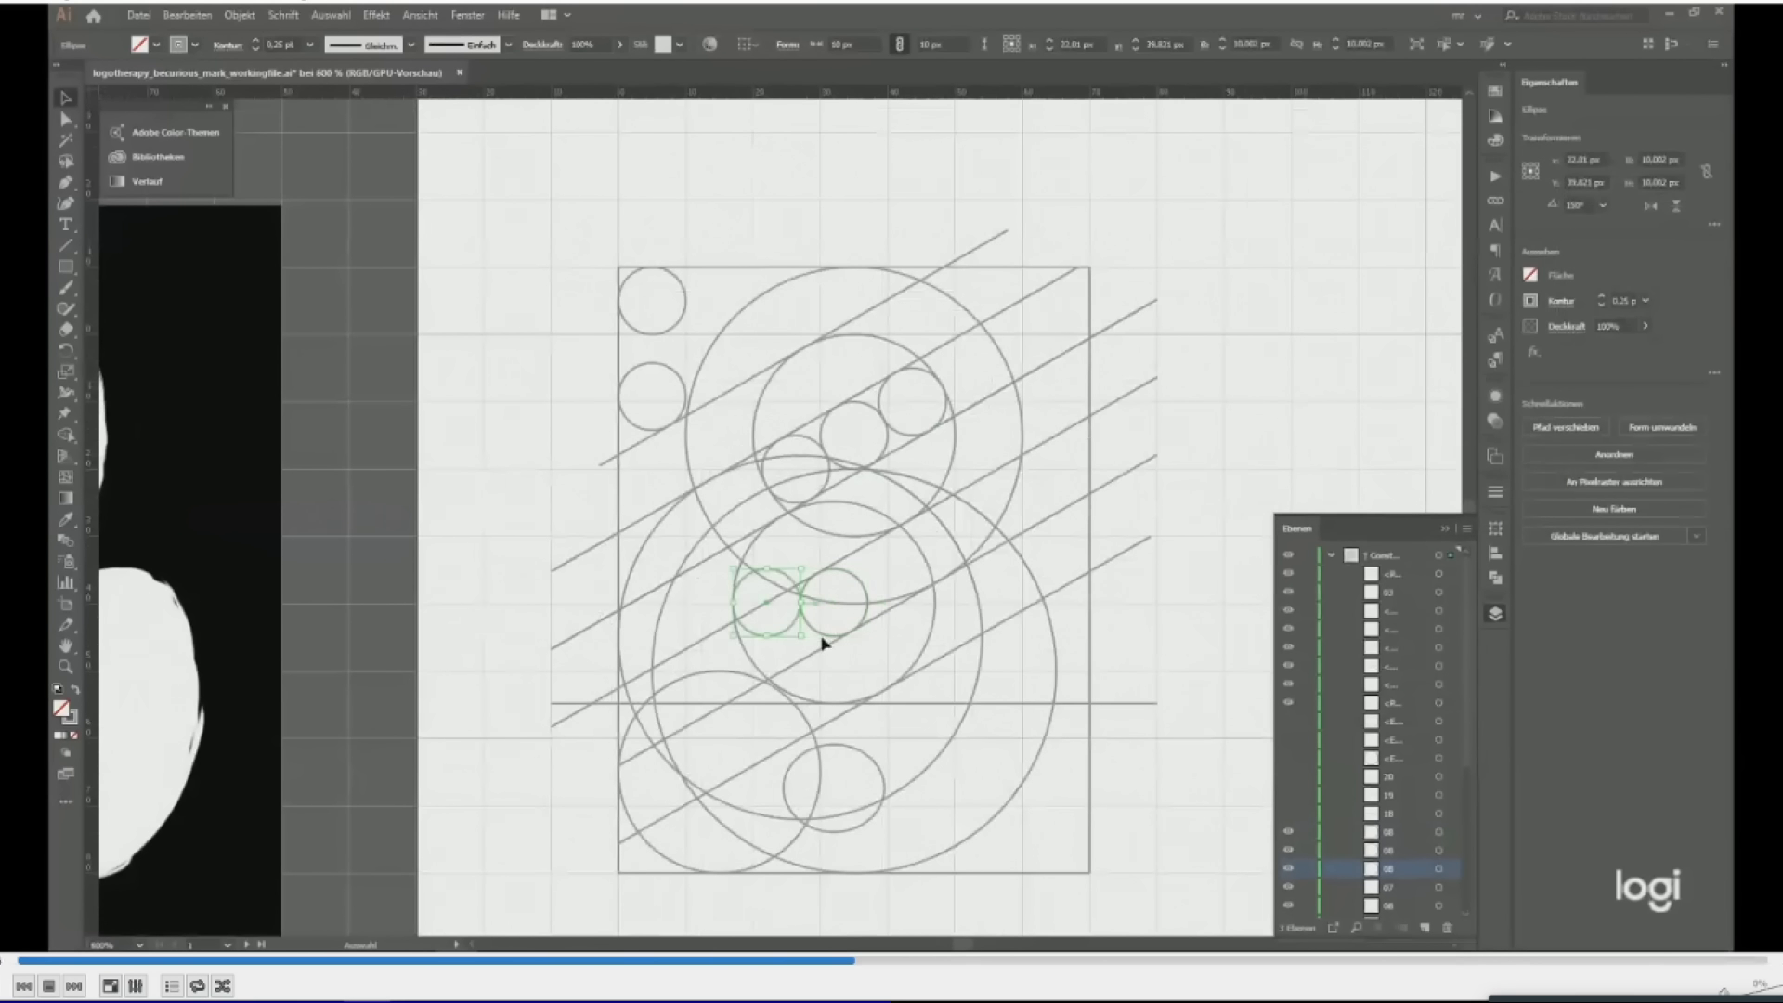
left_click(824, 634)
key("Return")
type("10")
left_click(1416, 485)
key("Return")
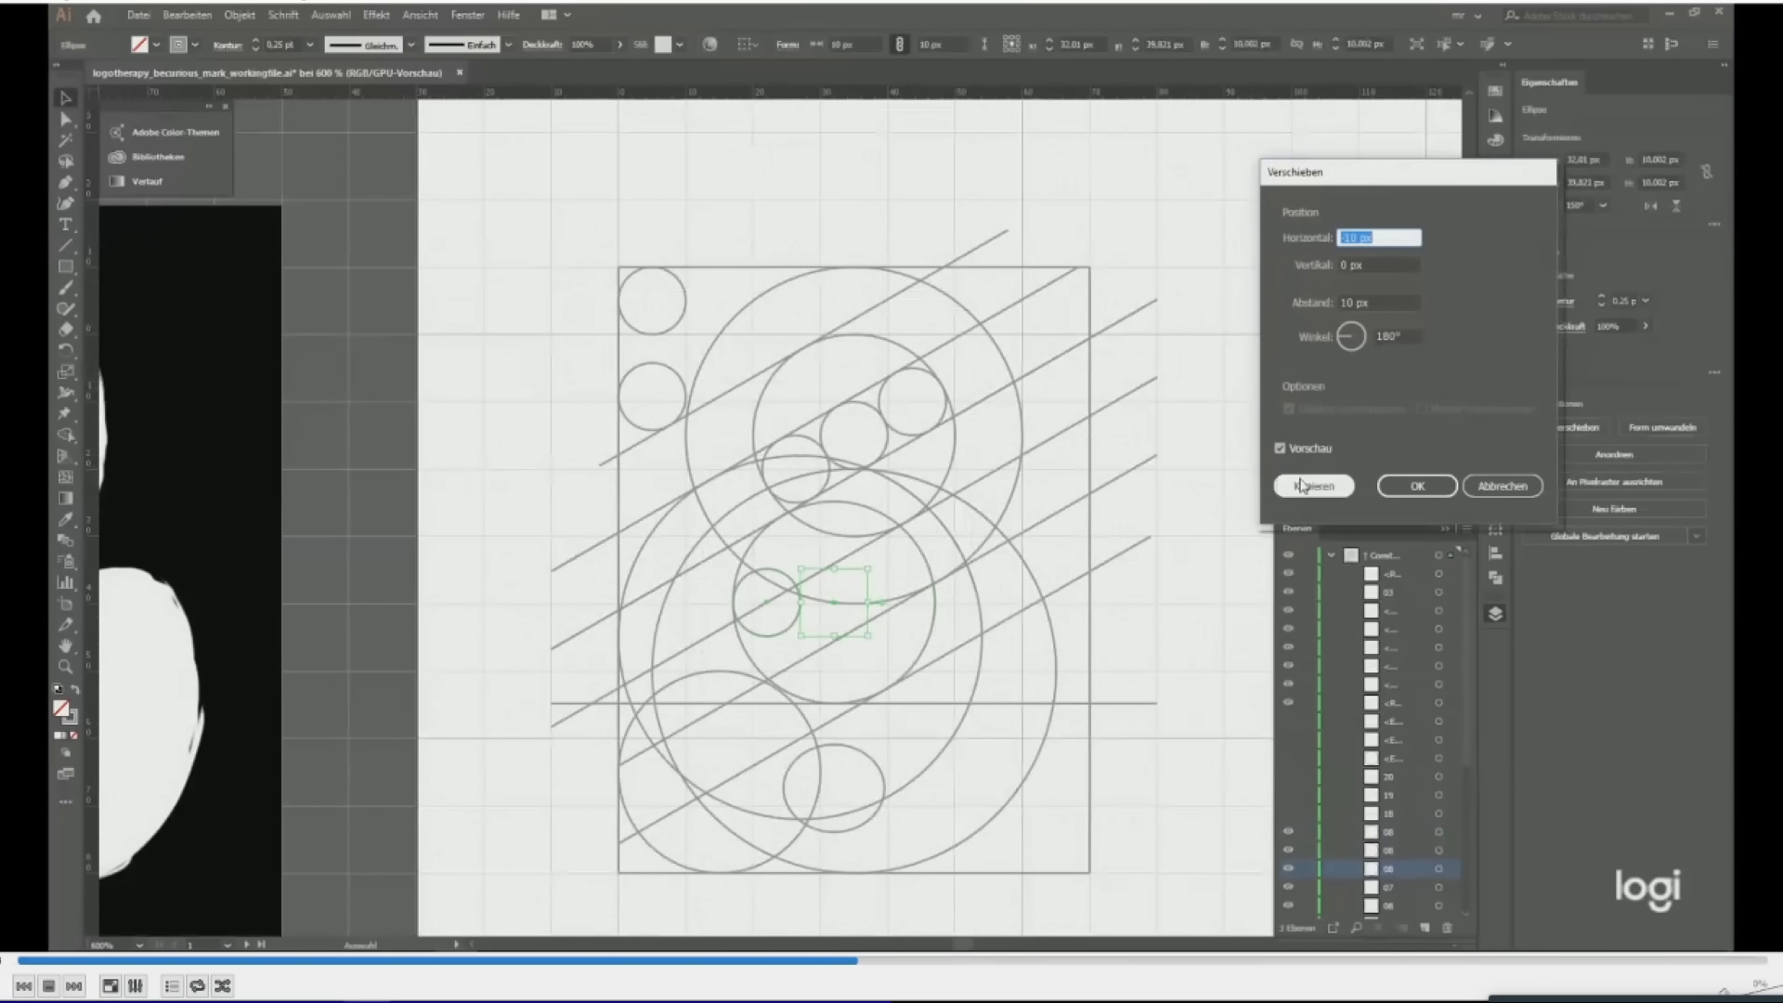
left_click(1313, 486)
Rotate both copies beside the lower small circle so they sit between the diagonal lines.
left_click(776, 635, "shift")
right_click(776, 634)
left_click(1071, 575)
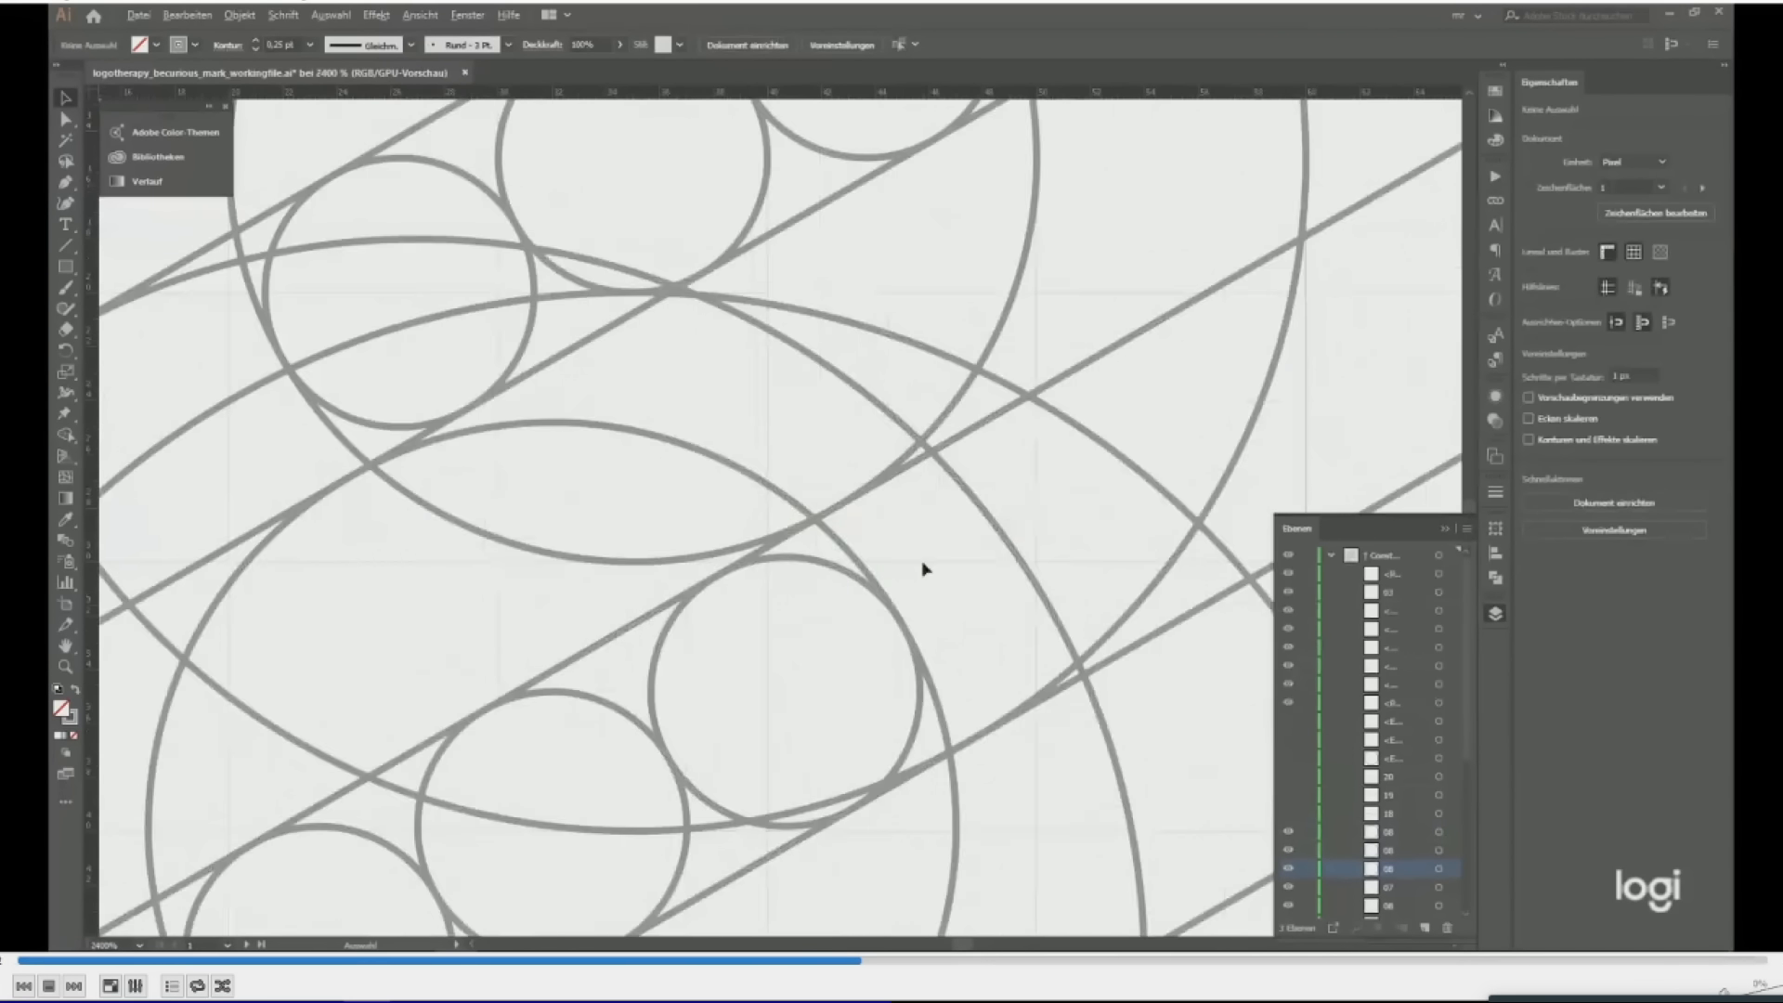
scroll(924, 571, "down", 5)
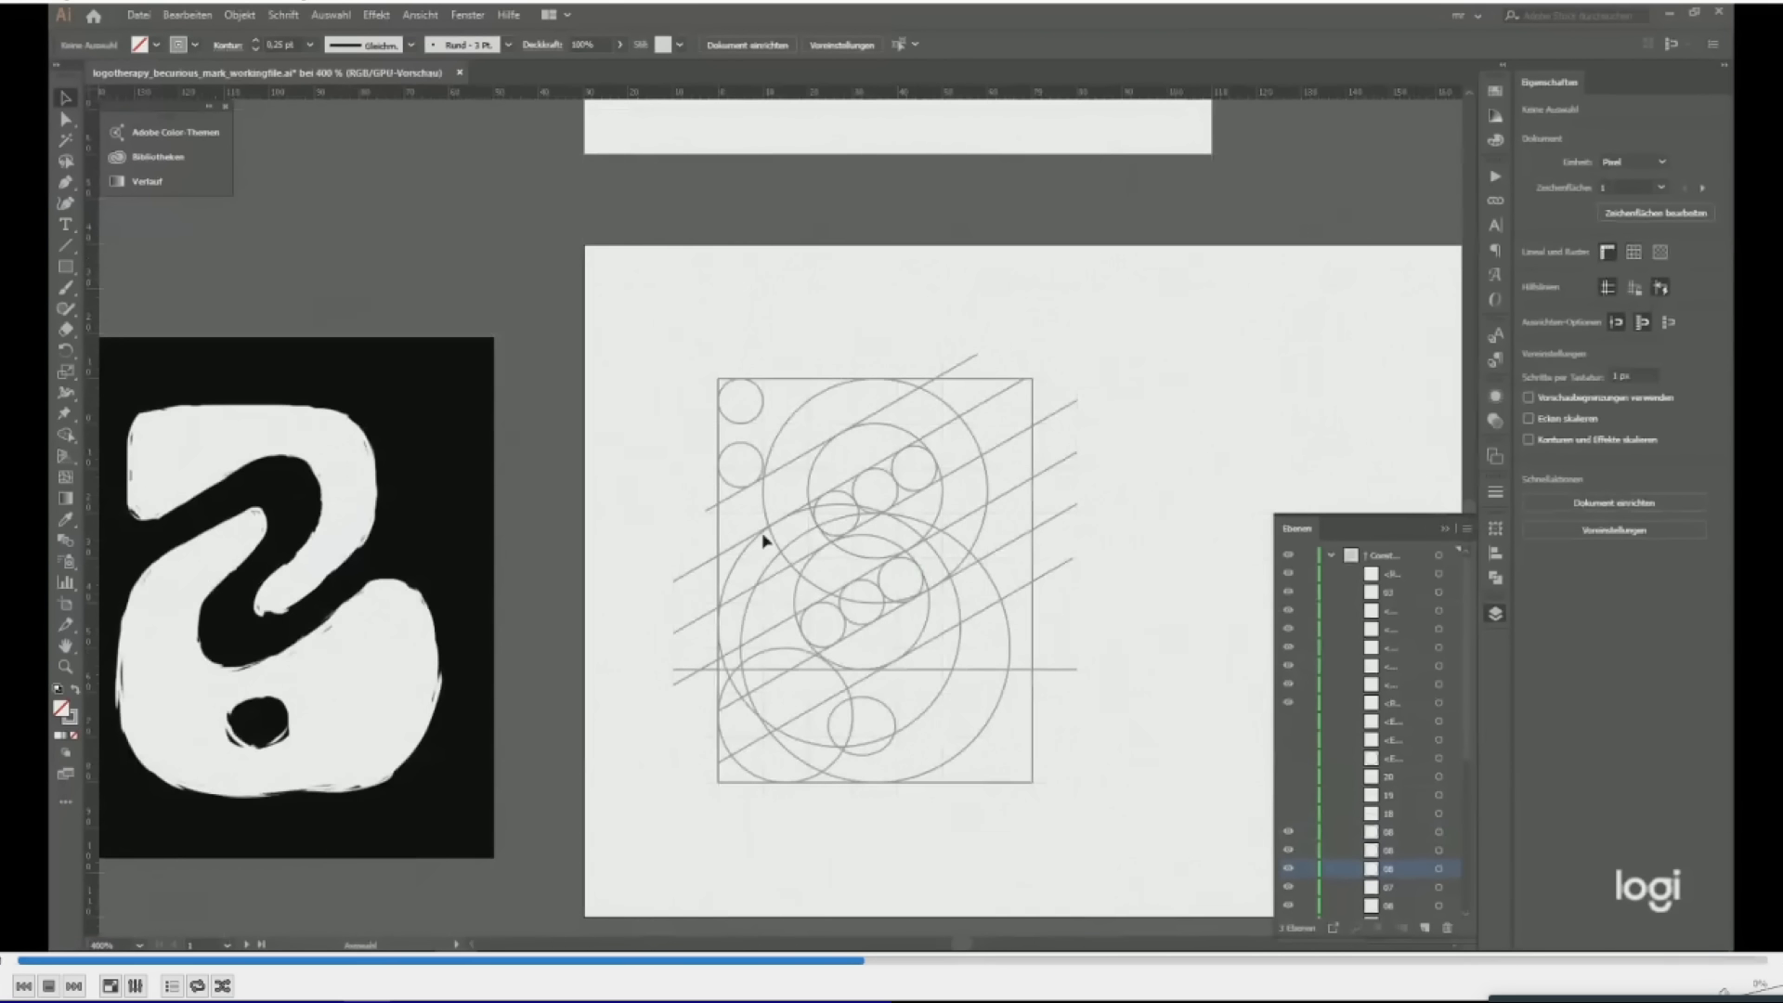
Delete the upper-right copy in the upper circle group and the lower-left copy in the lower group.
scroll(831, 496, "down", 1)
left_click(906, 472)
key("Delete")
left_click(847, 611)
key("Delete")
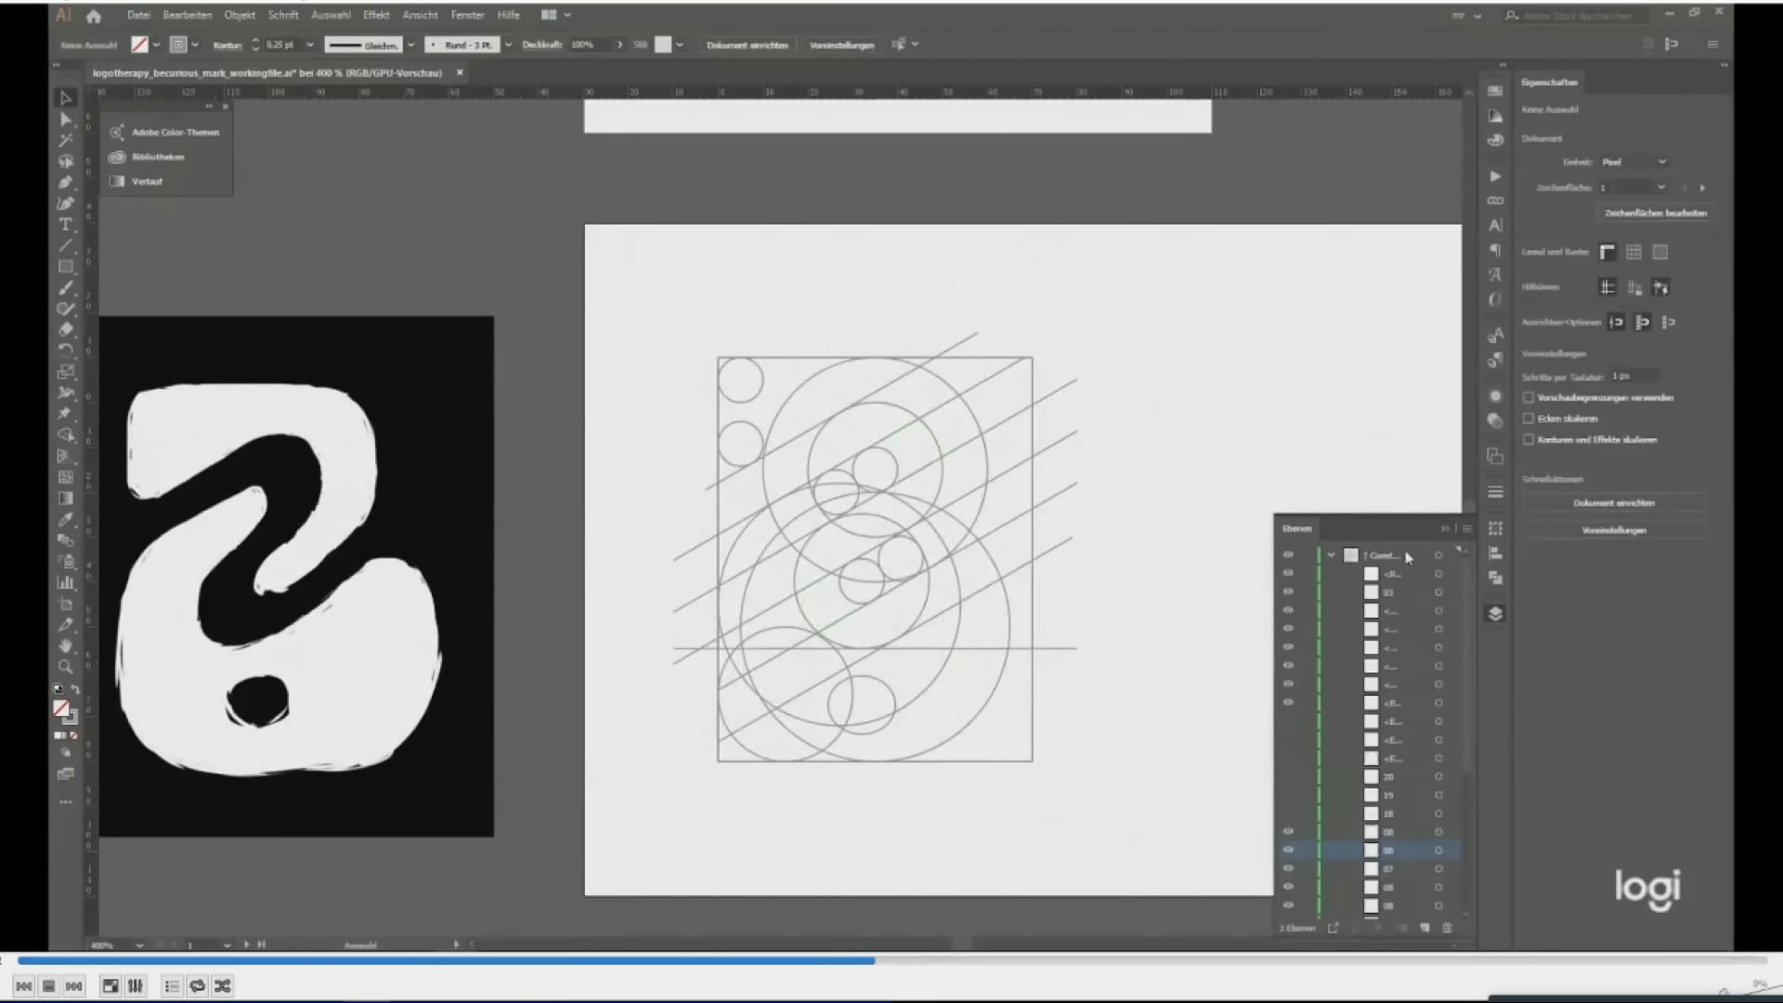
Select all artwork on the upper construction layer and hide the second construction layer beneath it.
left_click(1331, 554)
left_click(1448, 554)
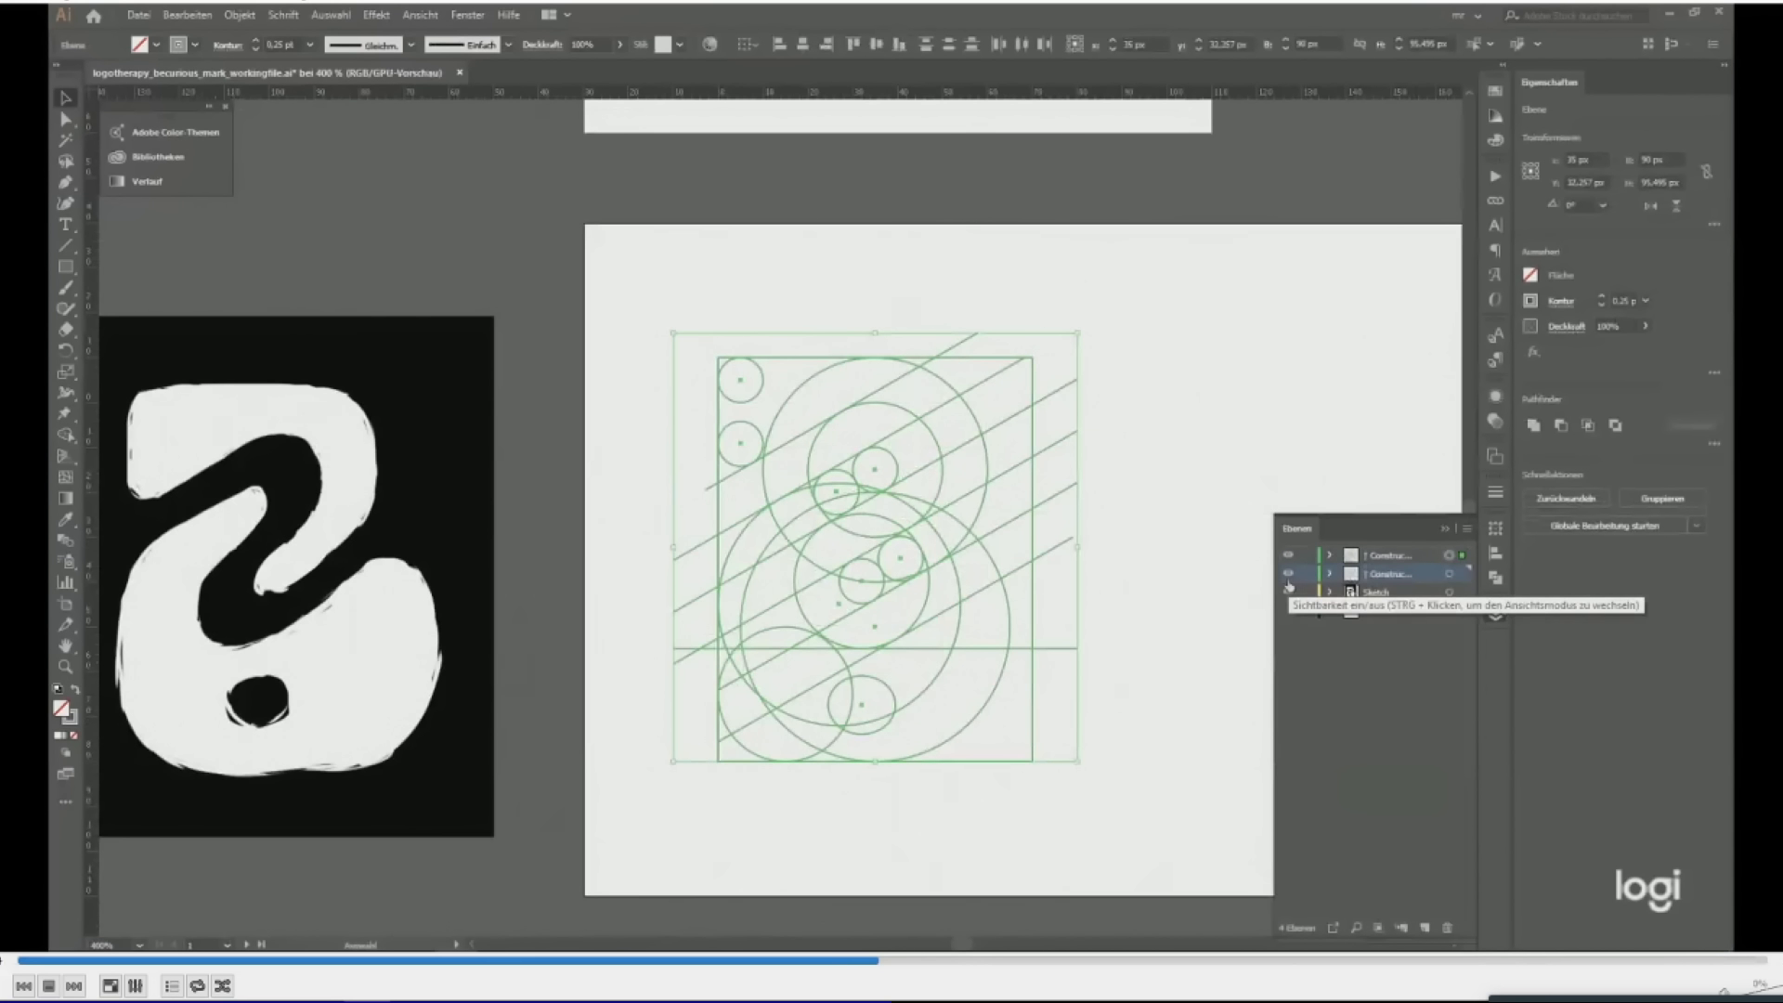
left_click(1288, 576)
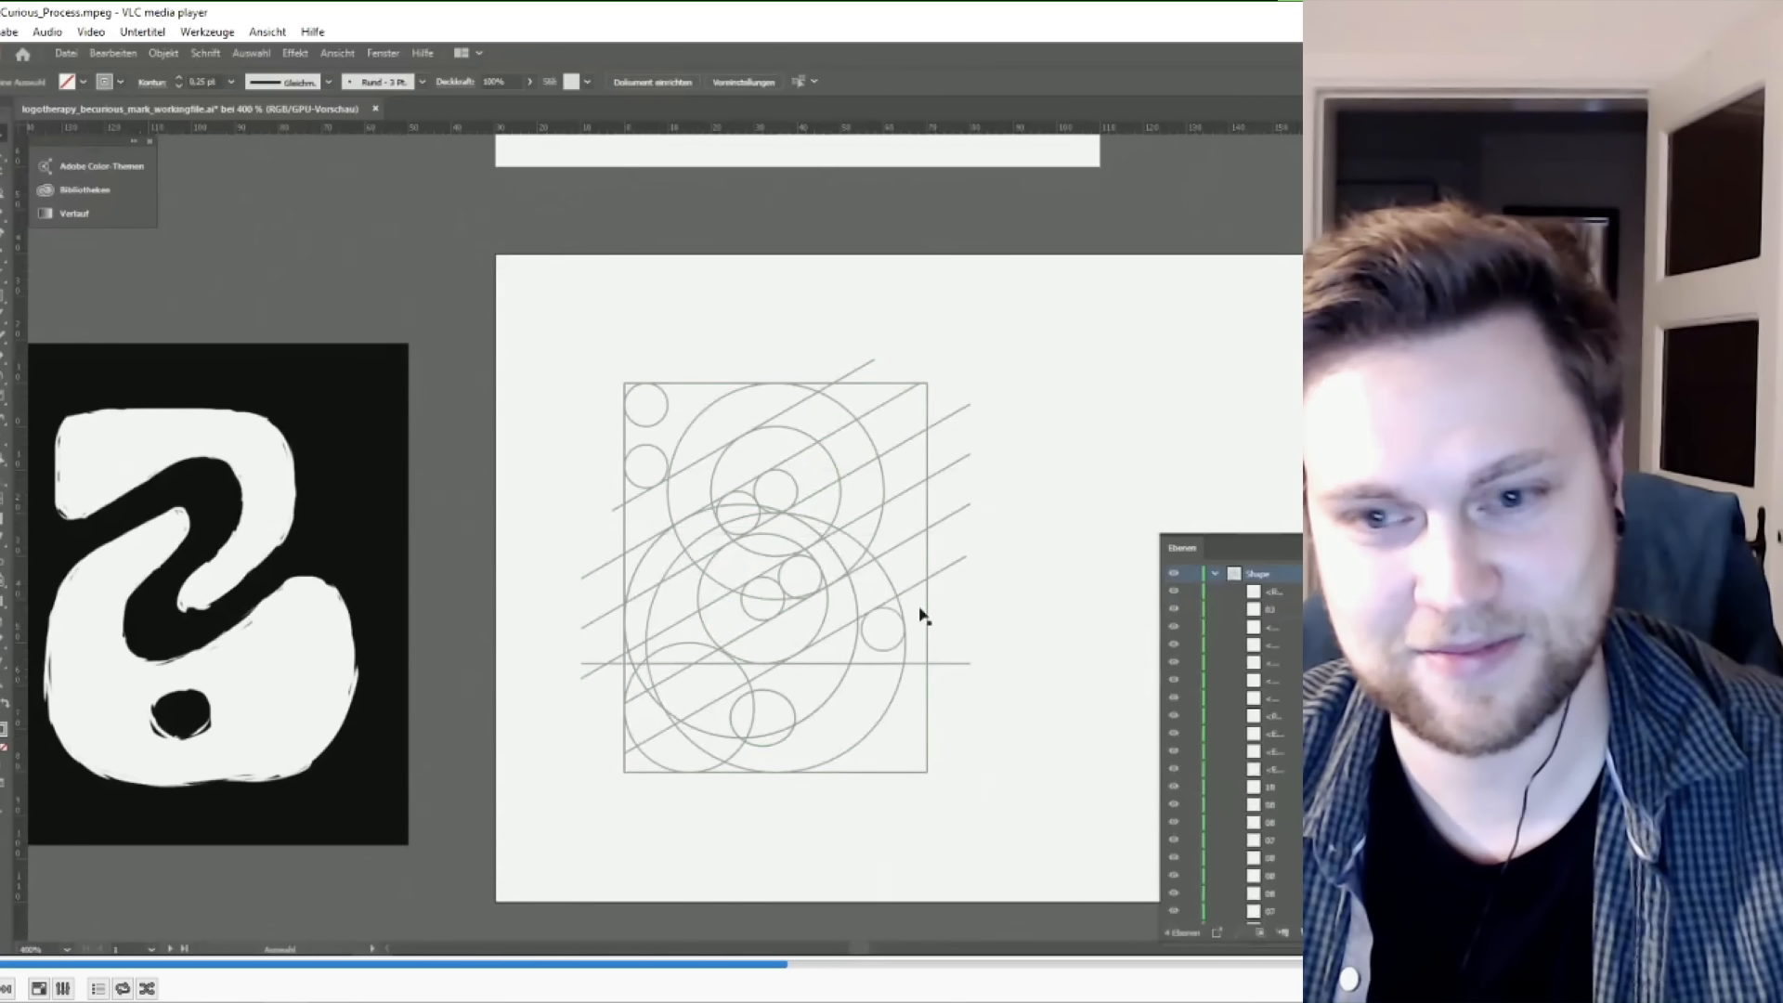
key("Delete")
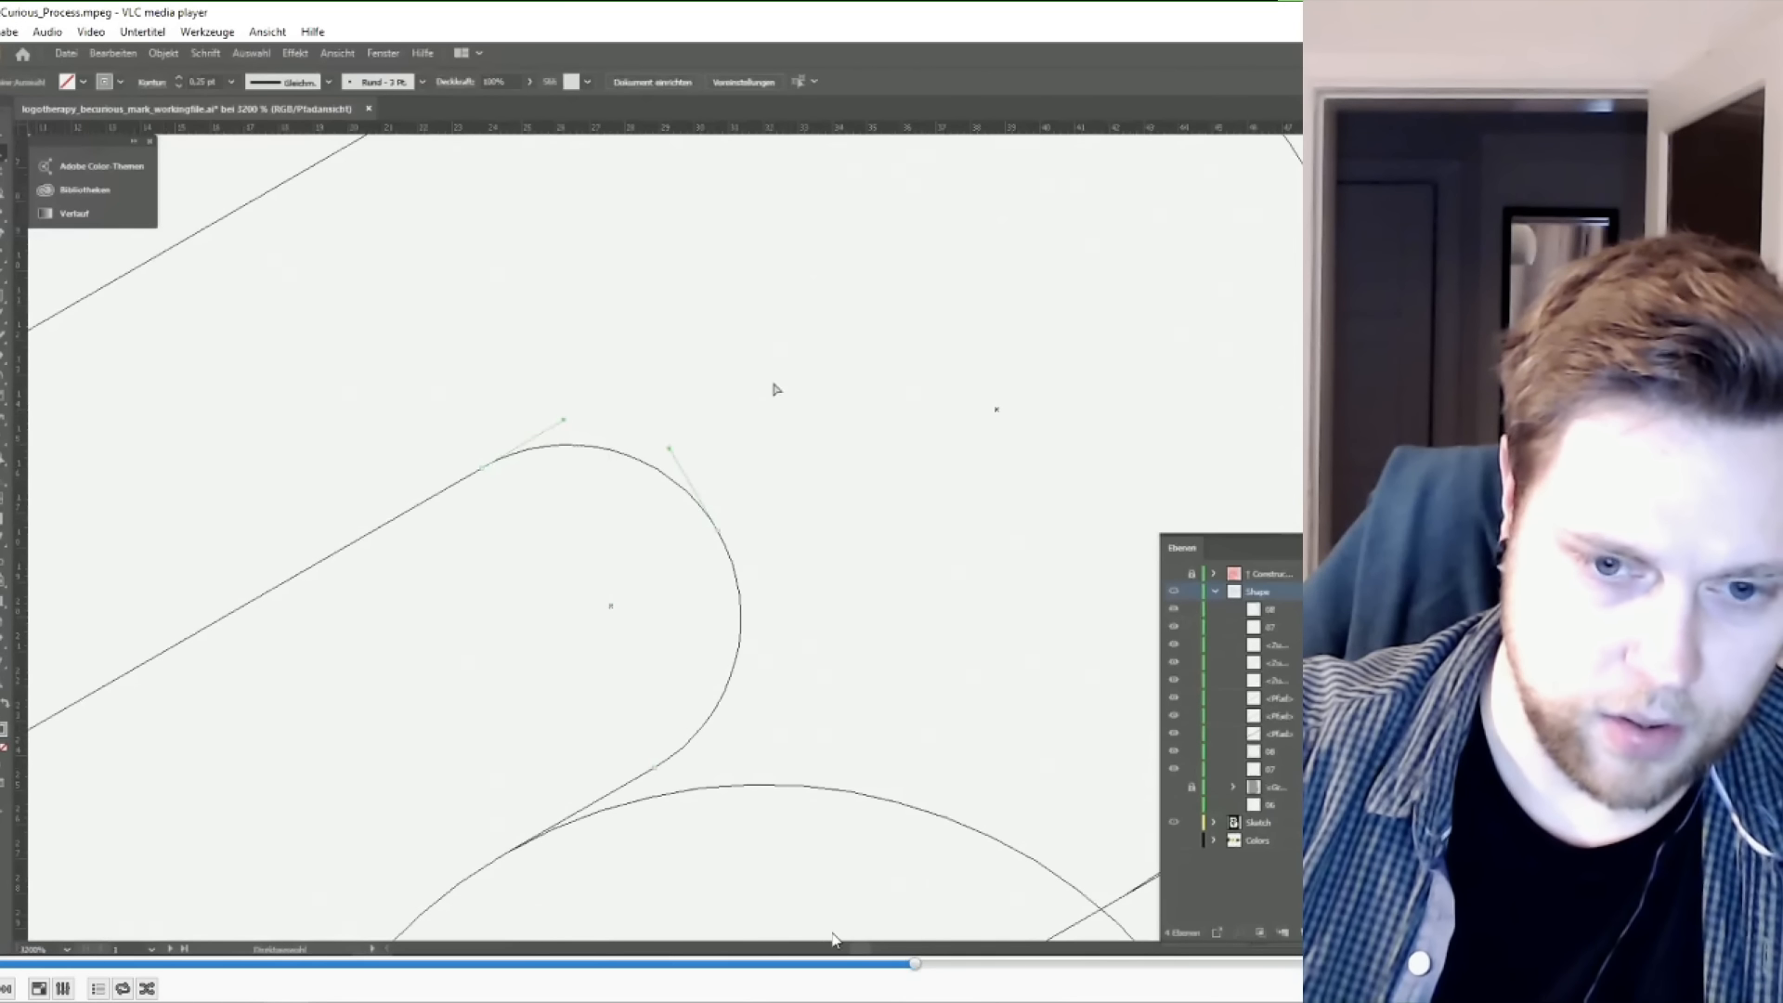
double_click(839, 940)
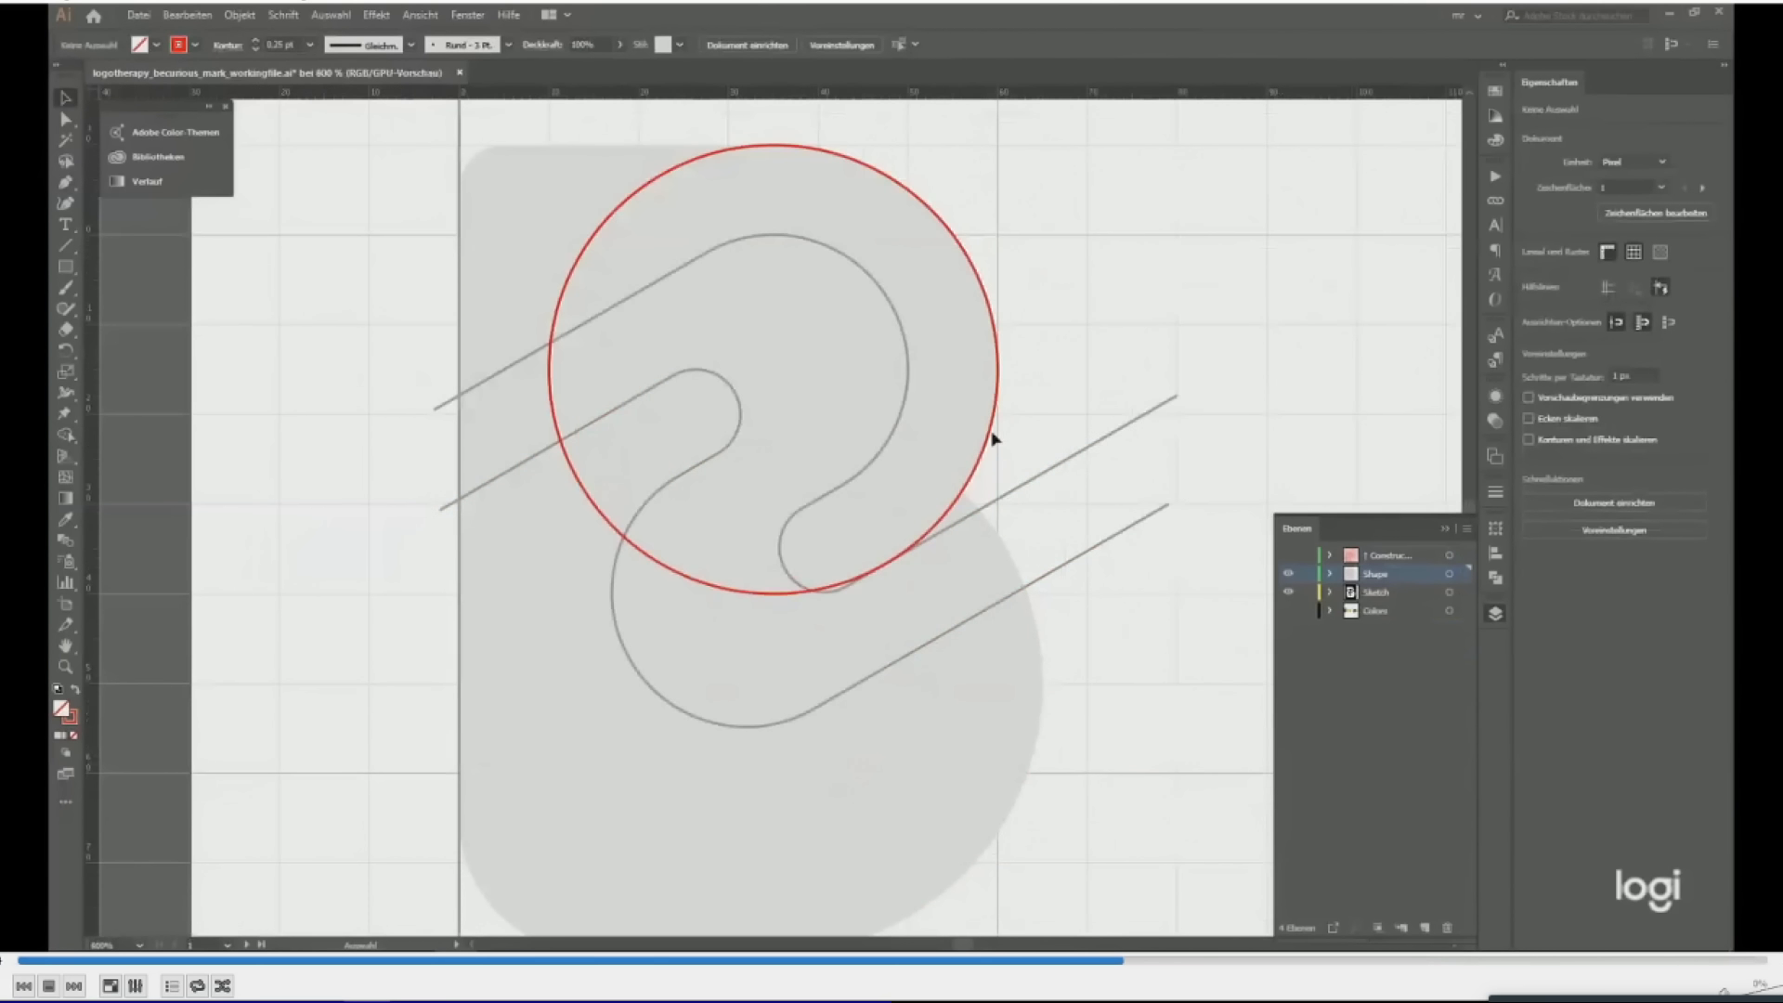
Rotate the red 50 px circle about its centre to an angle of 120°.
left_click(992, 432)
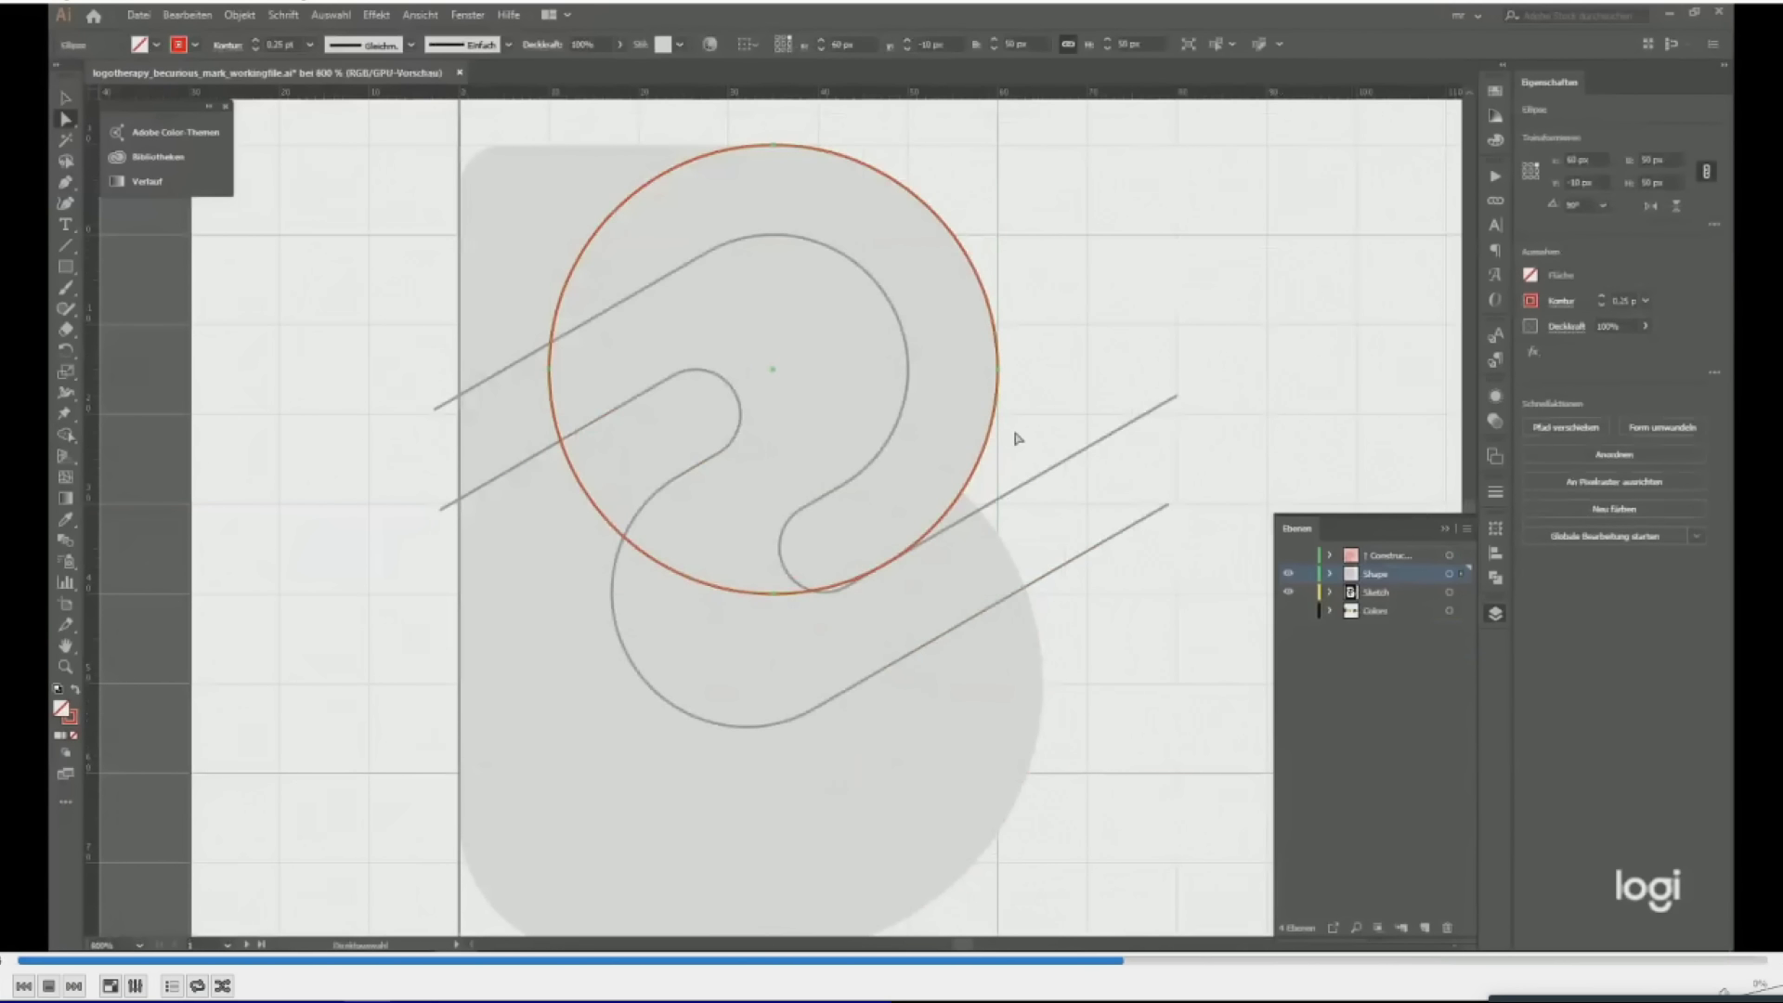
right_click(1017, 430)
mouse_move(1094, 672)
left_click(1332, 717)
left_click(1301, 677)
key("a")
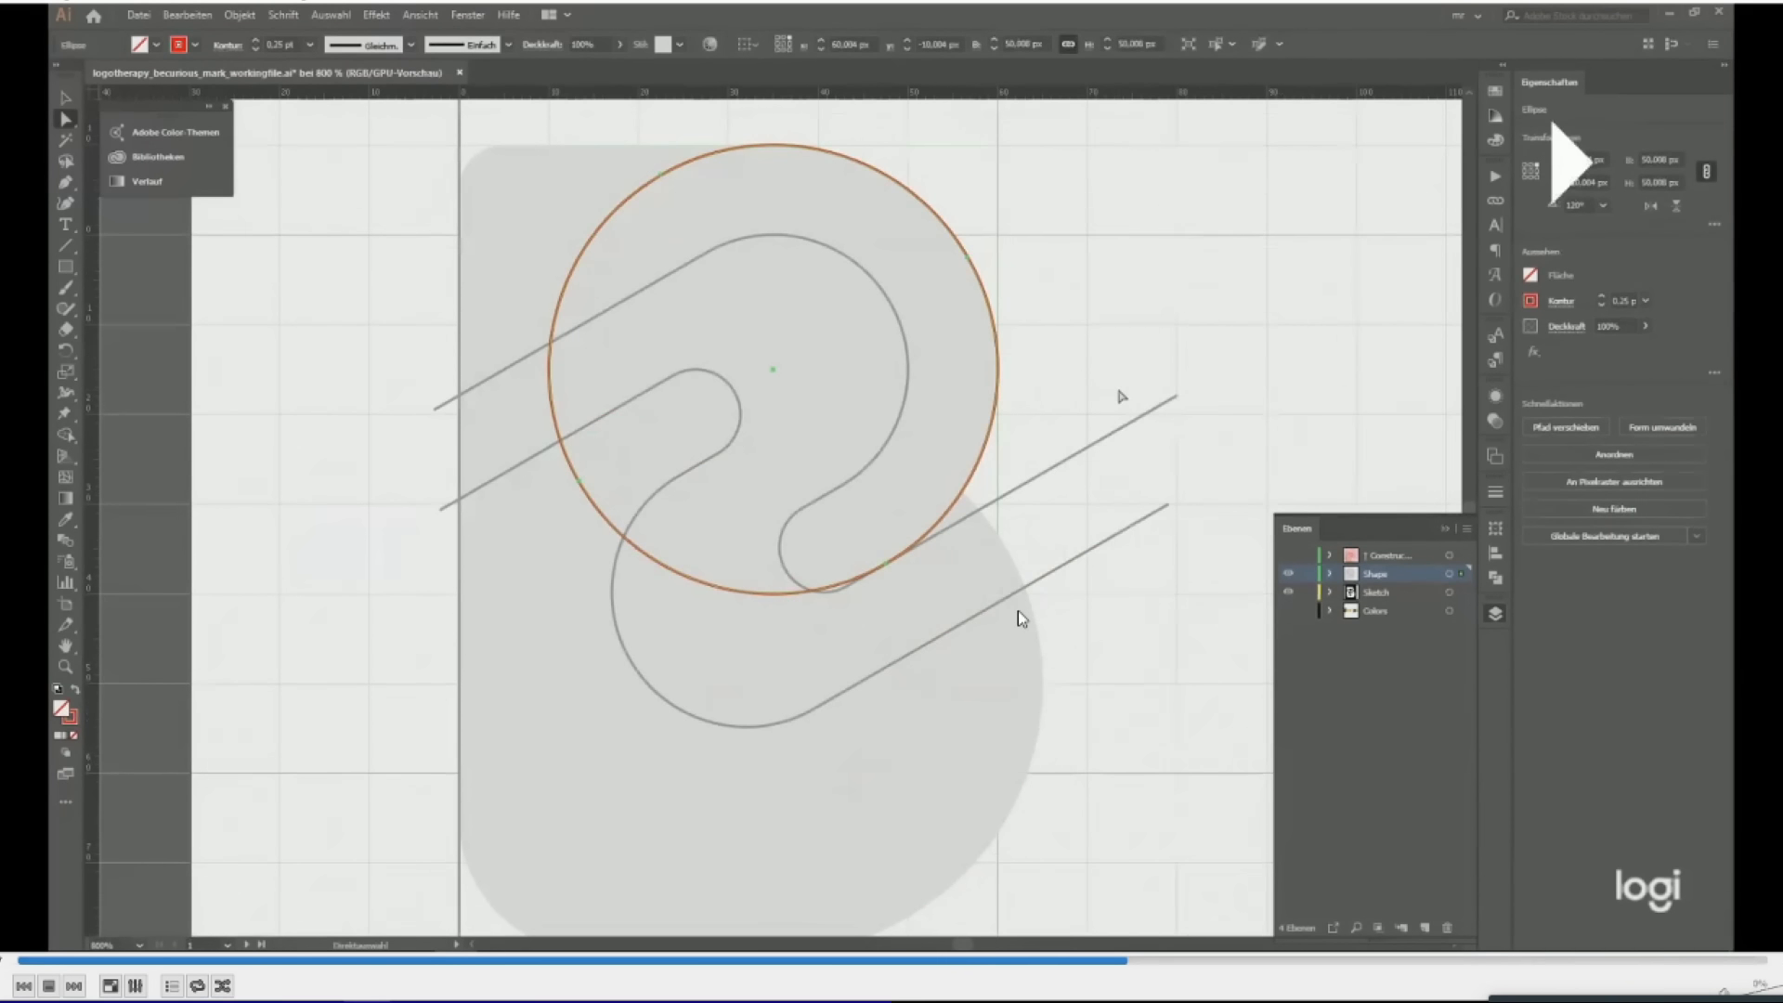
Trim away the upper right-hand diagonal line beyond the red circle with the Shape Builder tool.
key("v")
left_click(1071, 461, "shift")
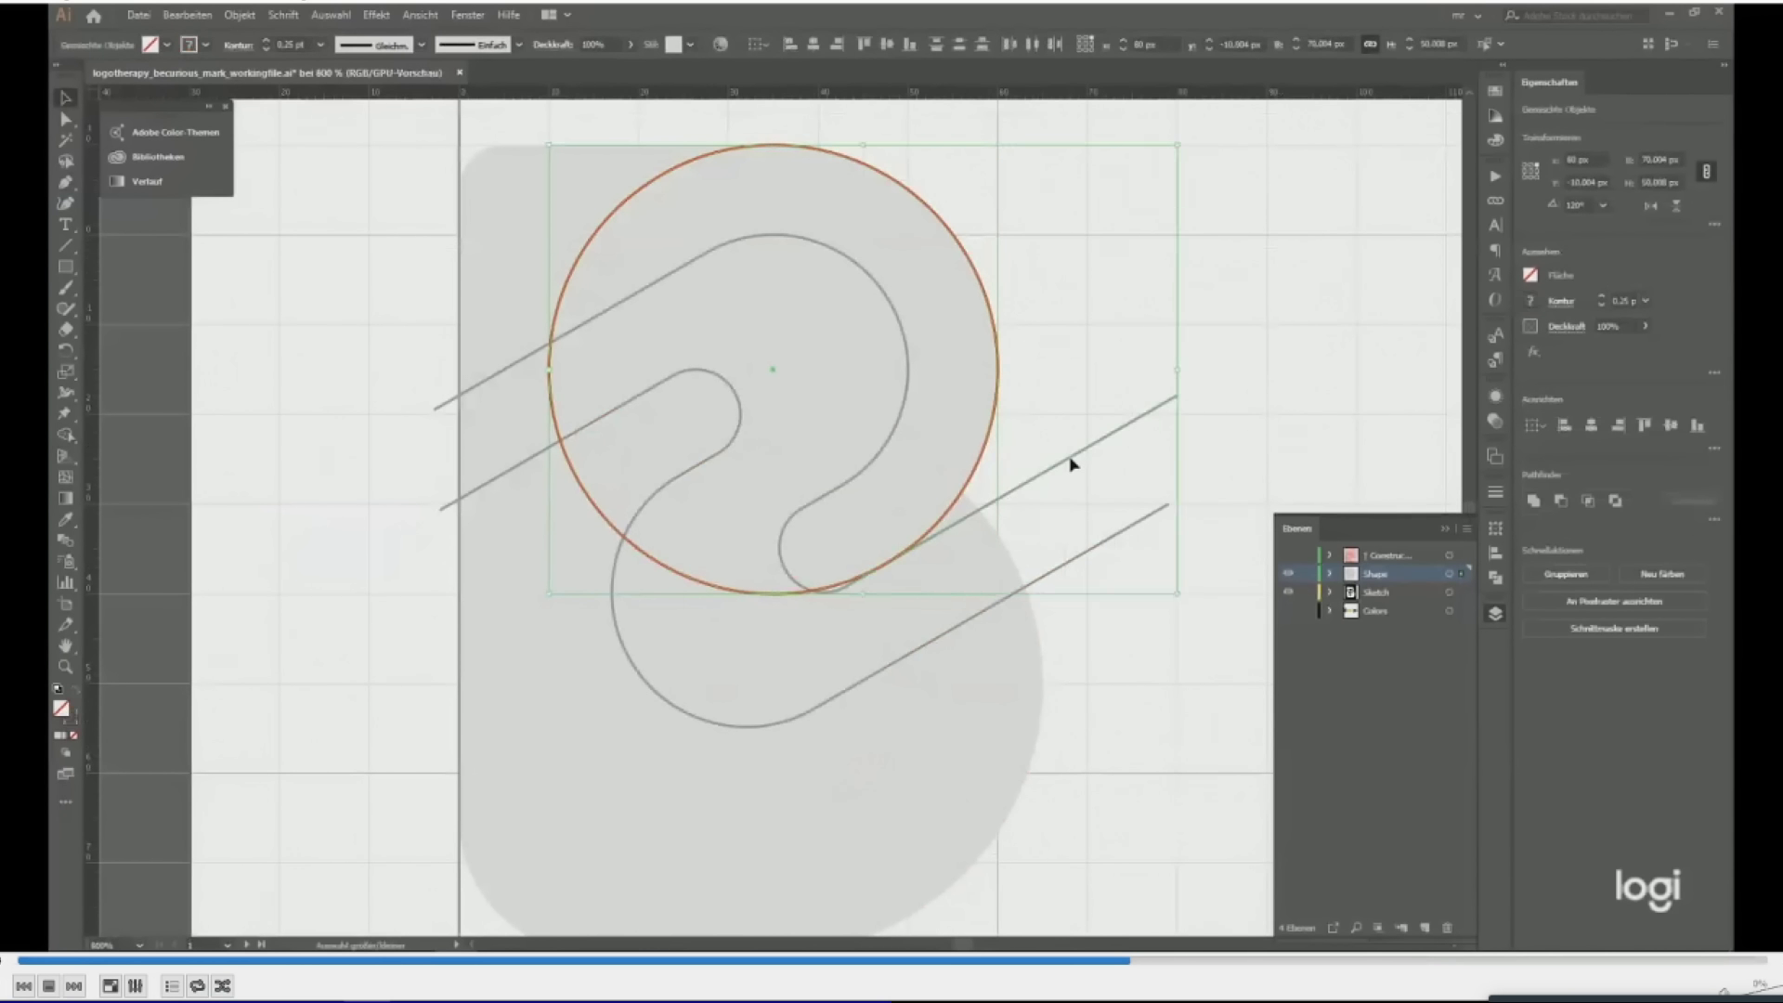
left_click(1330, 574)
scroll(956, 563, "up", 2)
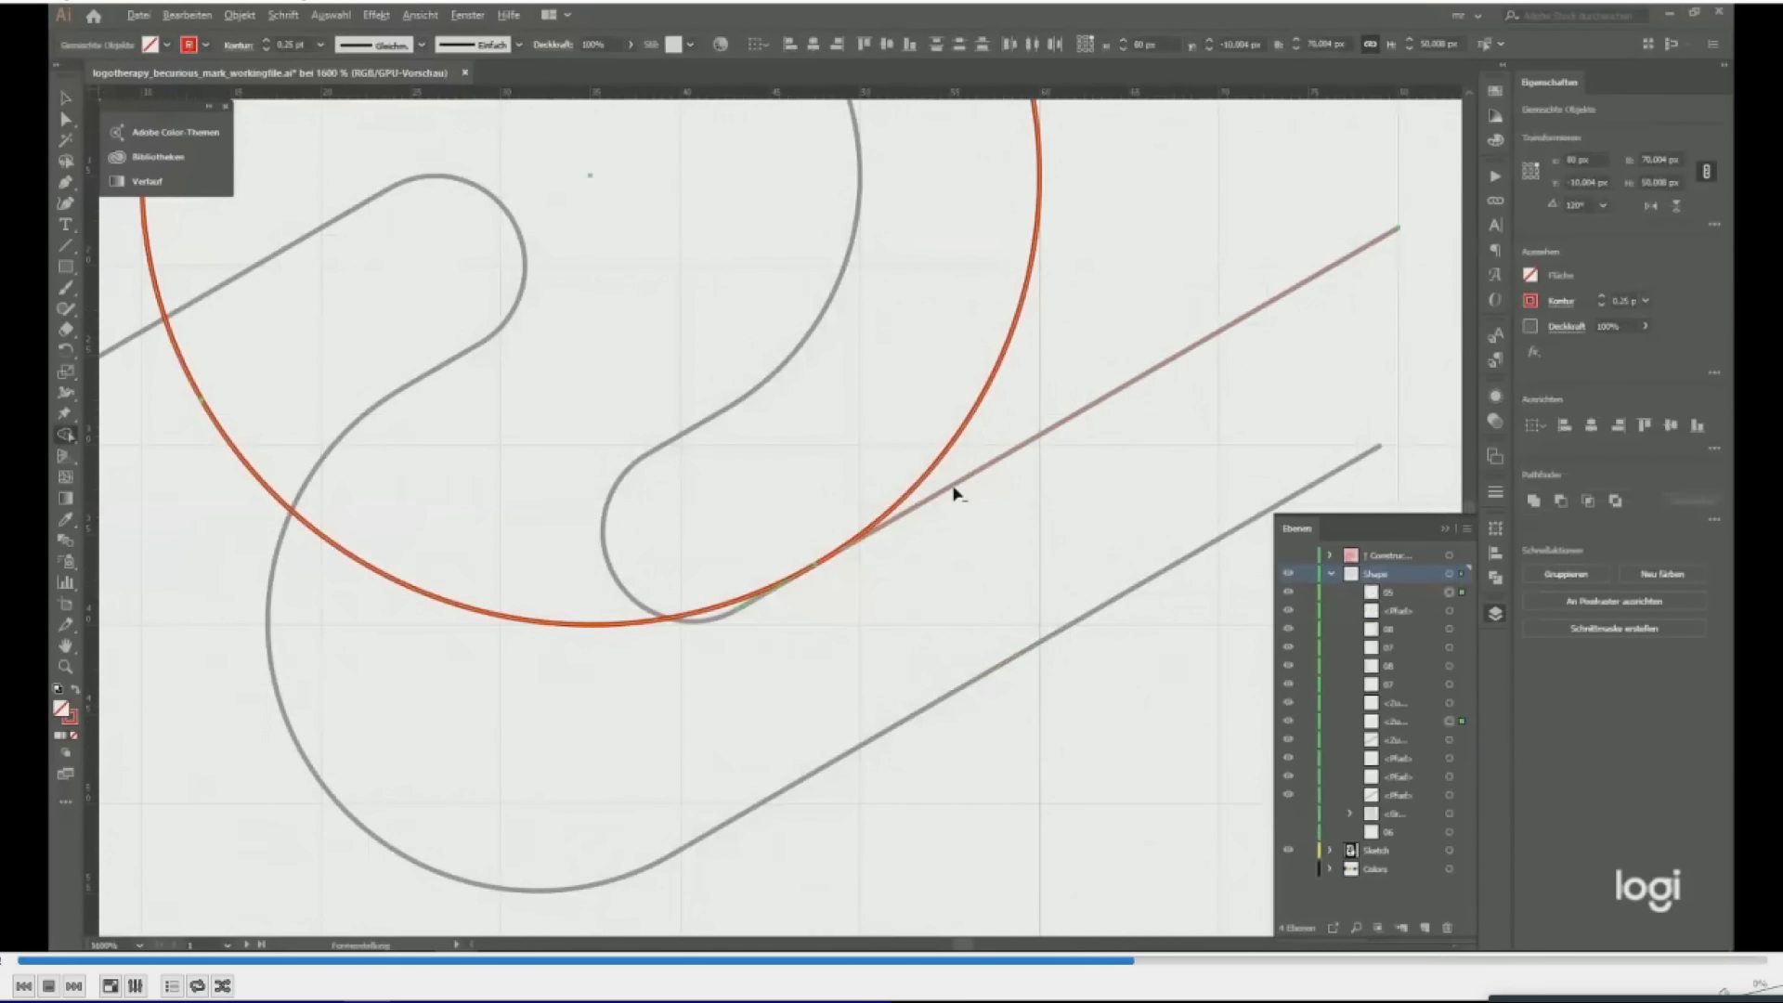
scroll(956, 492, "down", 3)
left_click(1065, 451)
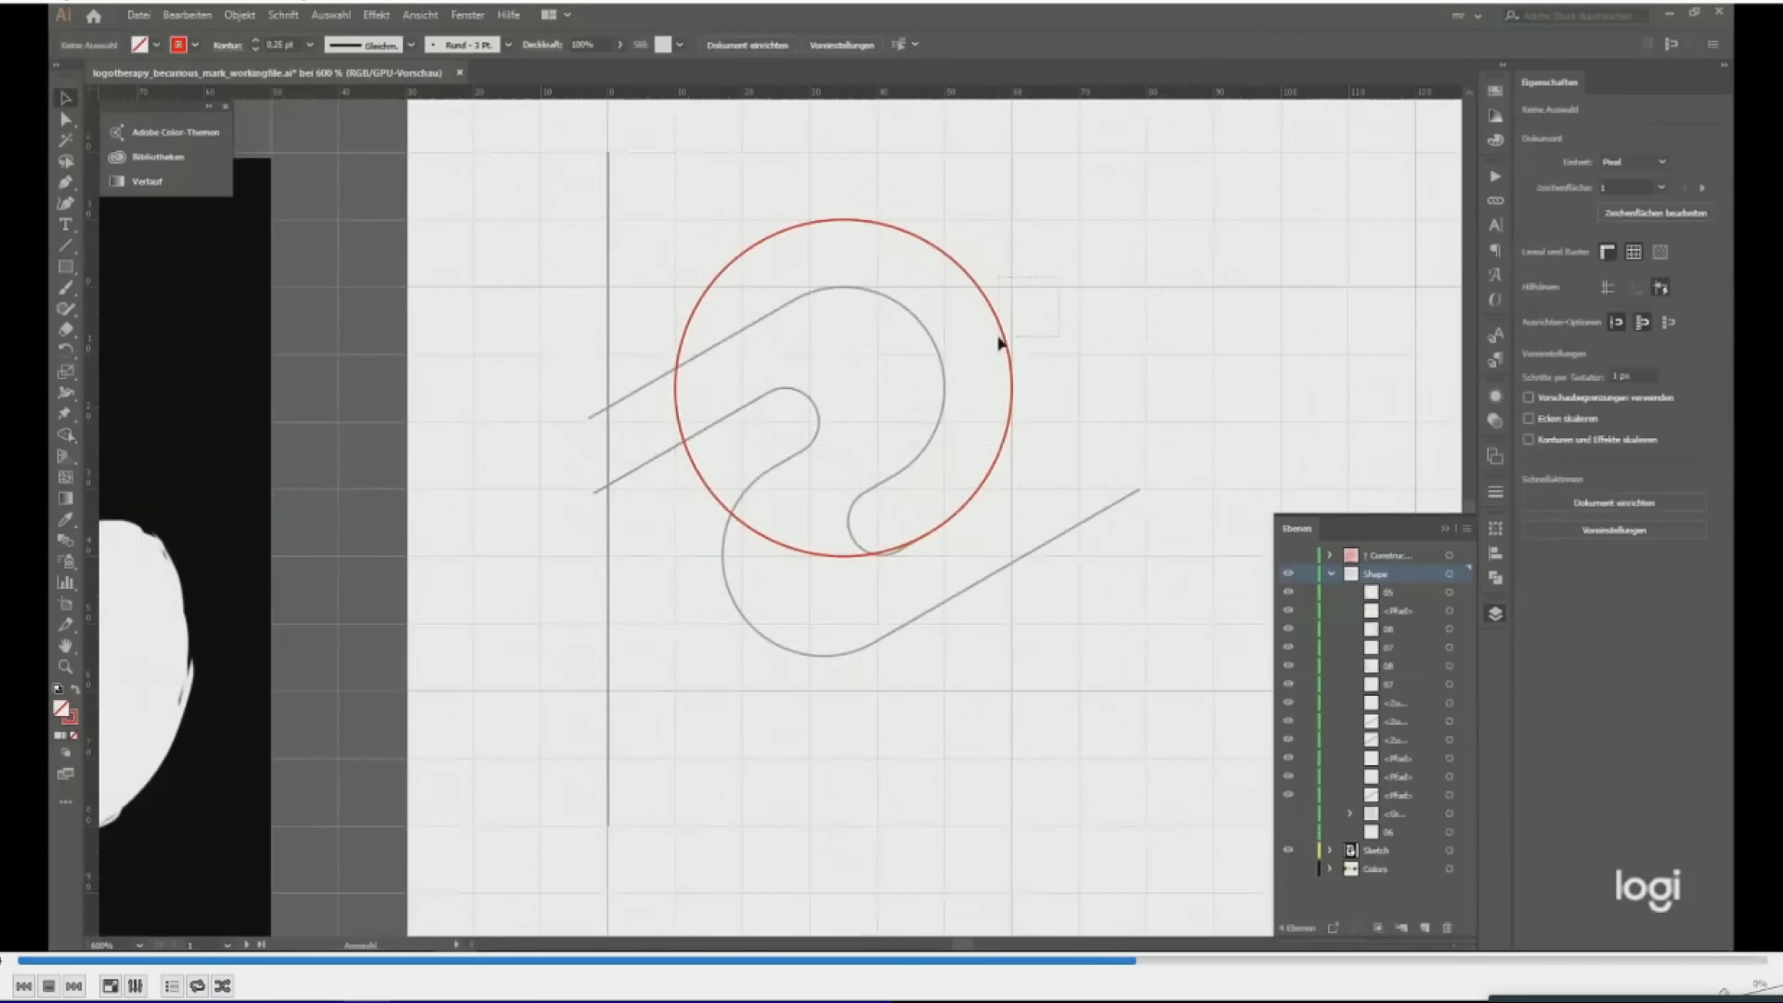
Match the red 50 px circle's stroke to the grey outline curves using the Eyedropper tool.
left_click(1002, 335)
key("i")
left_click(939, 352)
key("a")
left_click(1032, 285)
Inspect the anchor points and handles of the 50 px circle with the Direct Selection tool, then deselect it.
left_click(1005, 428)
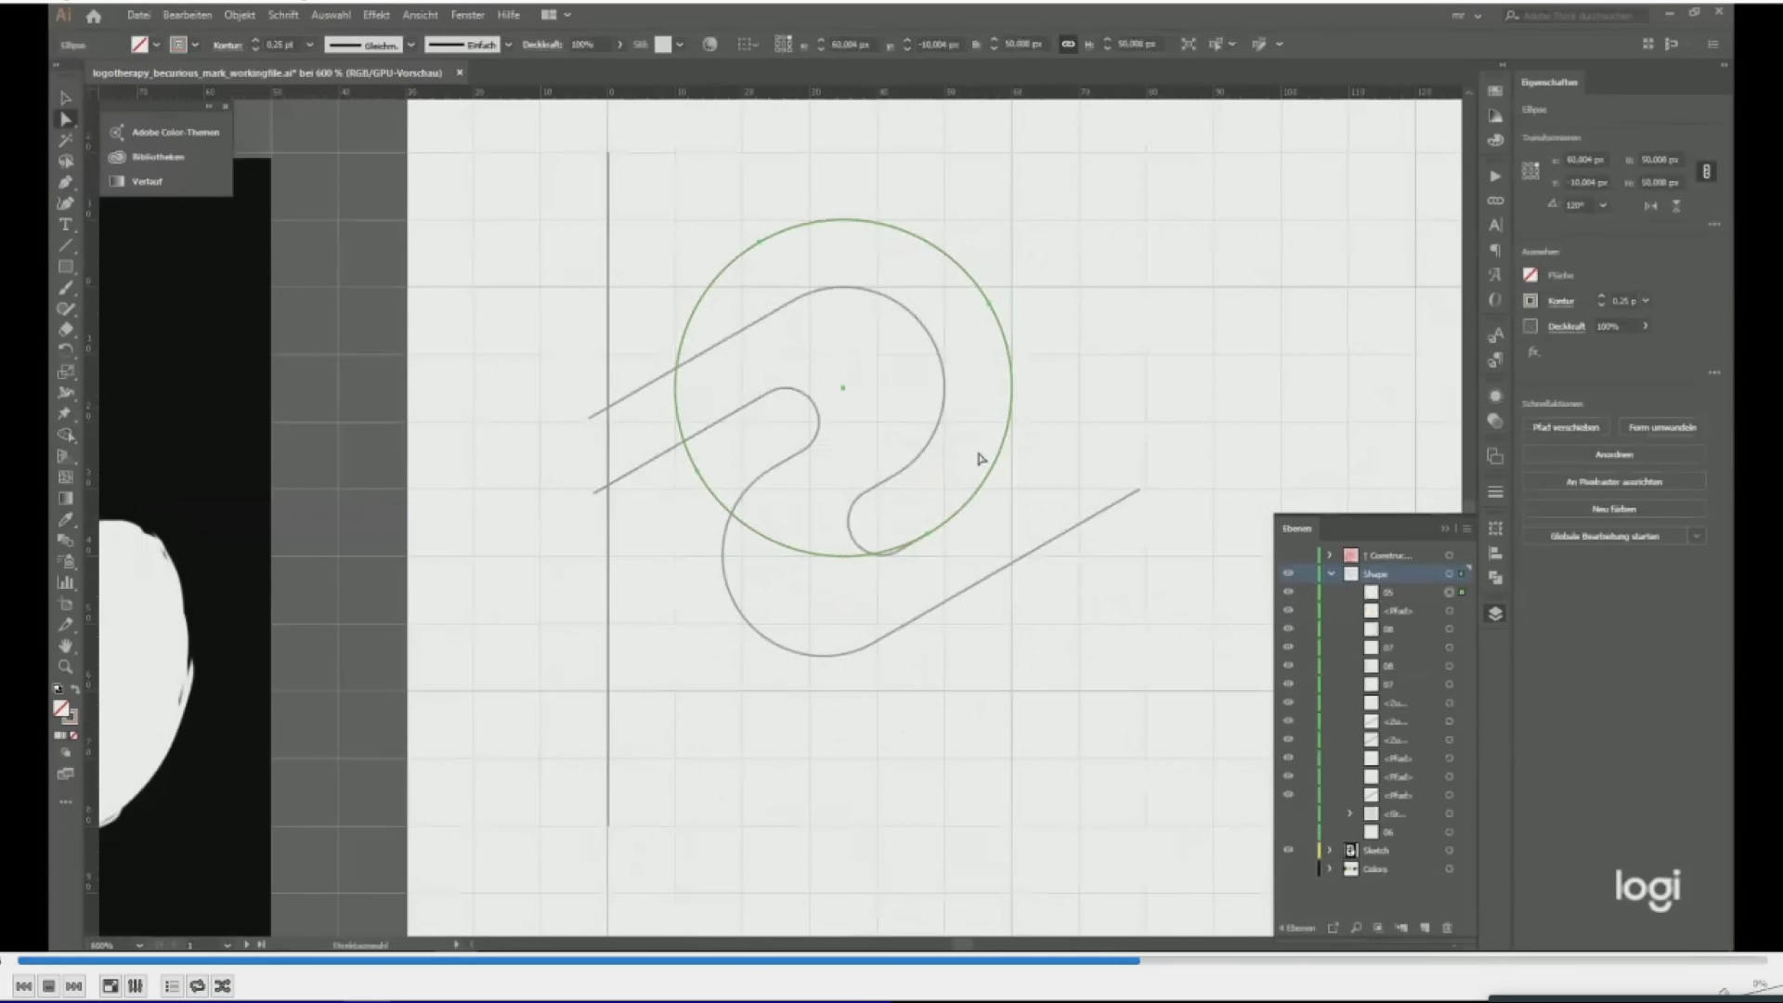
left_click(1080, 371)
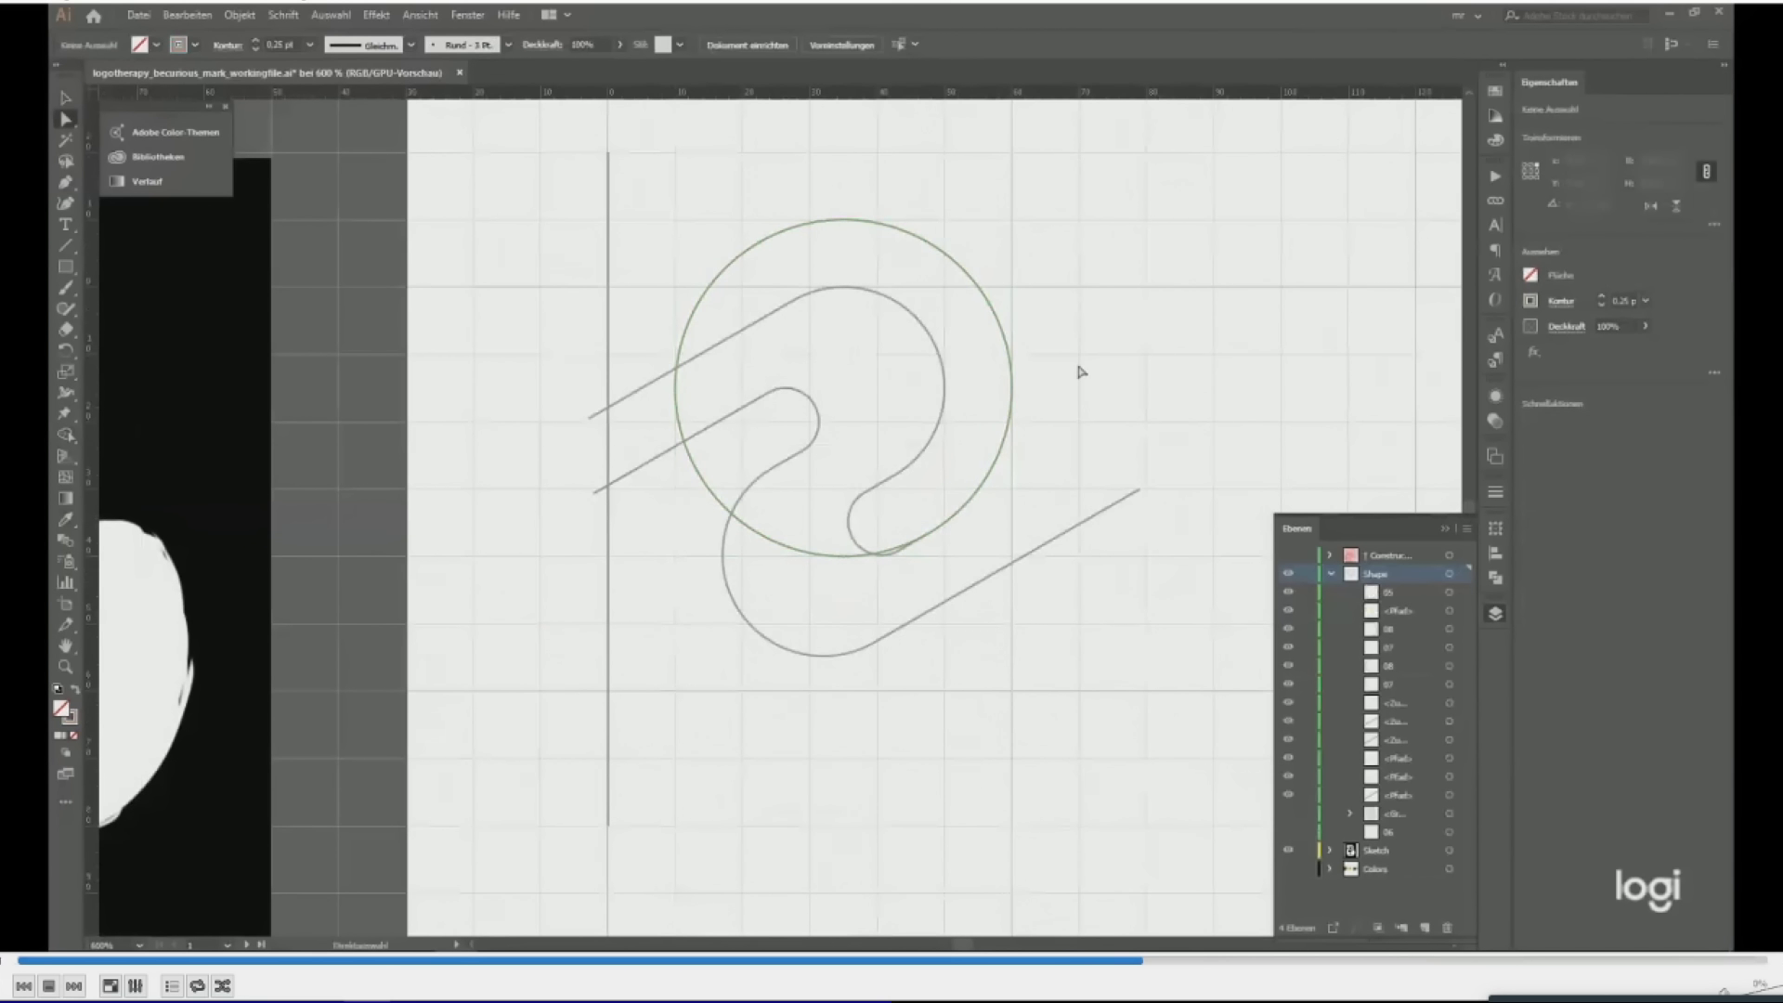
left_click(1000, 354)
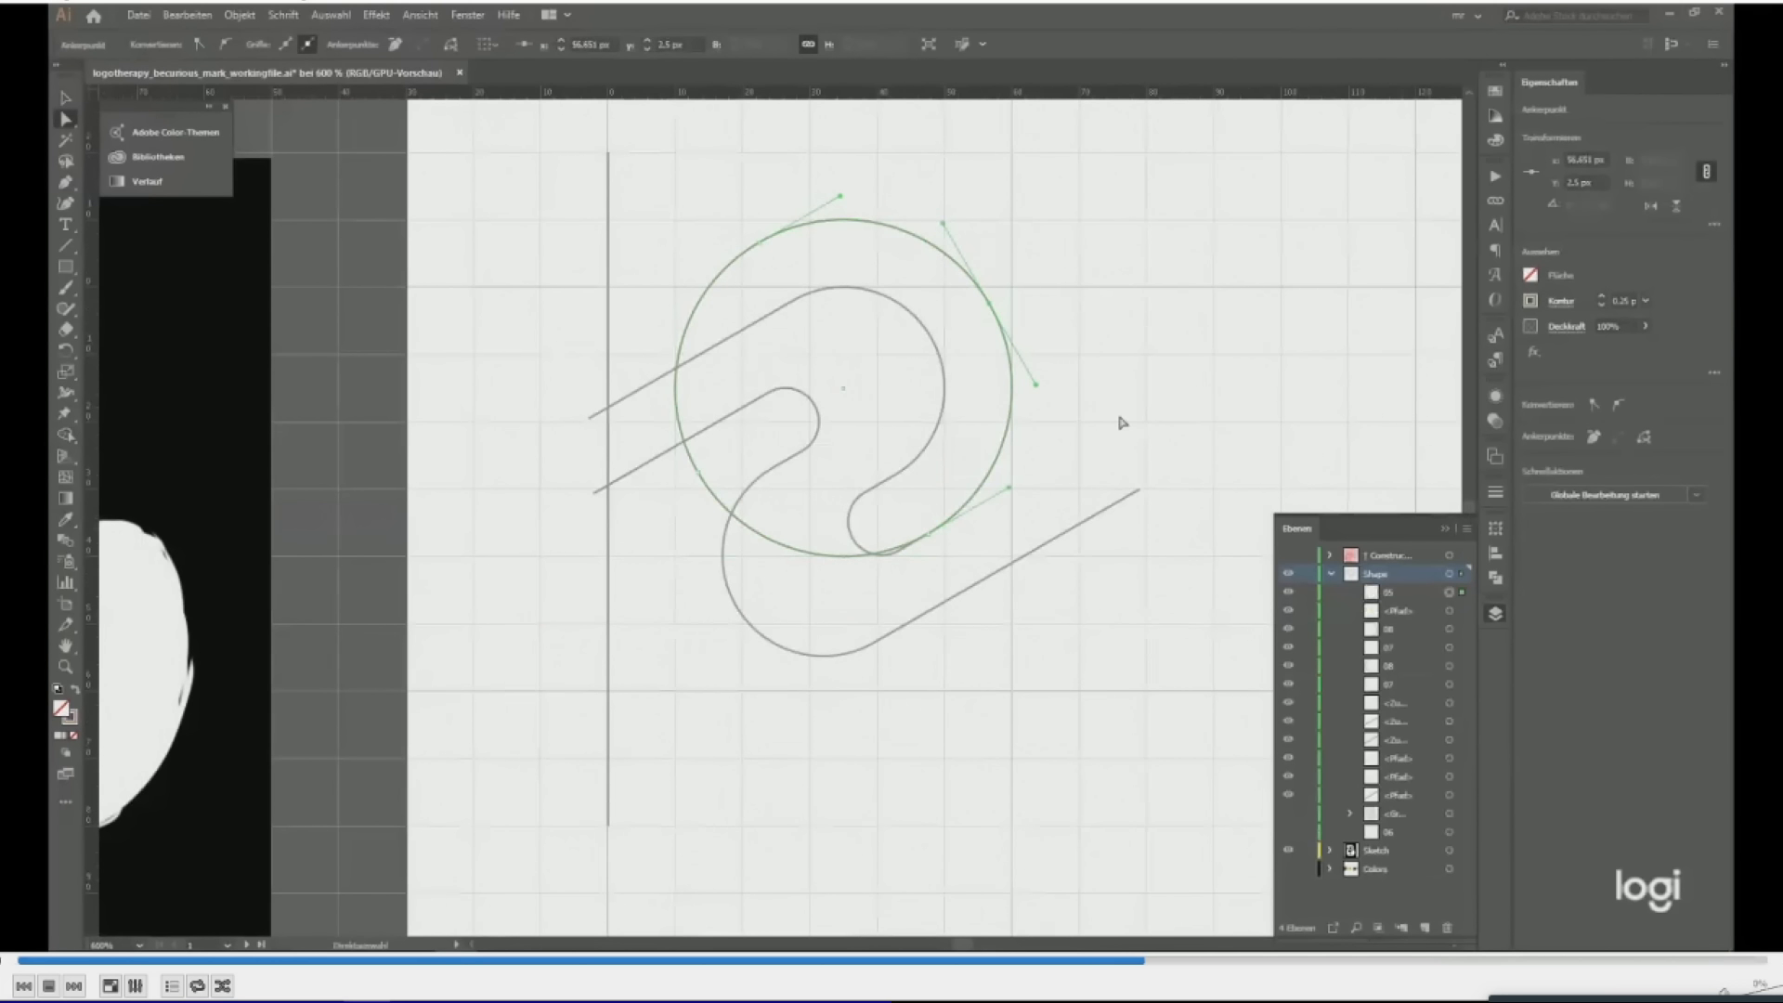
left_click(1077, 371)
Draw a straight vertical line tangent to the right edge of the 50 px circle with the Pen tool.
key("p")
left_click(1013, 221)
left_click(1012, 562, "shift")
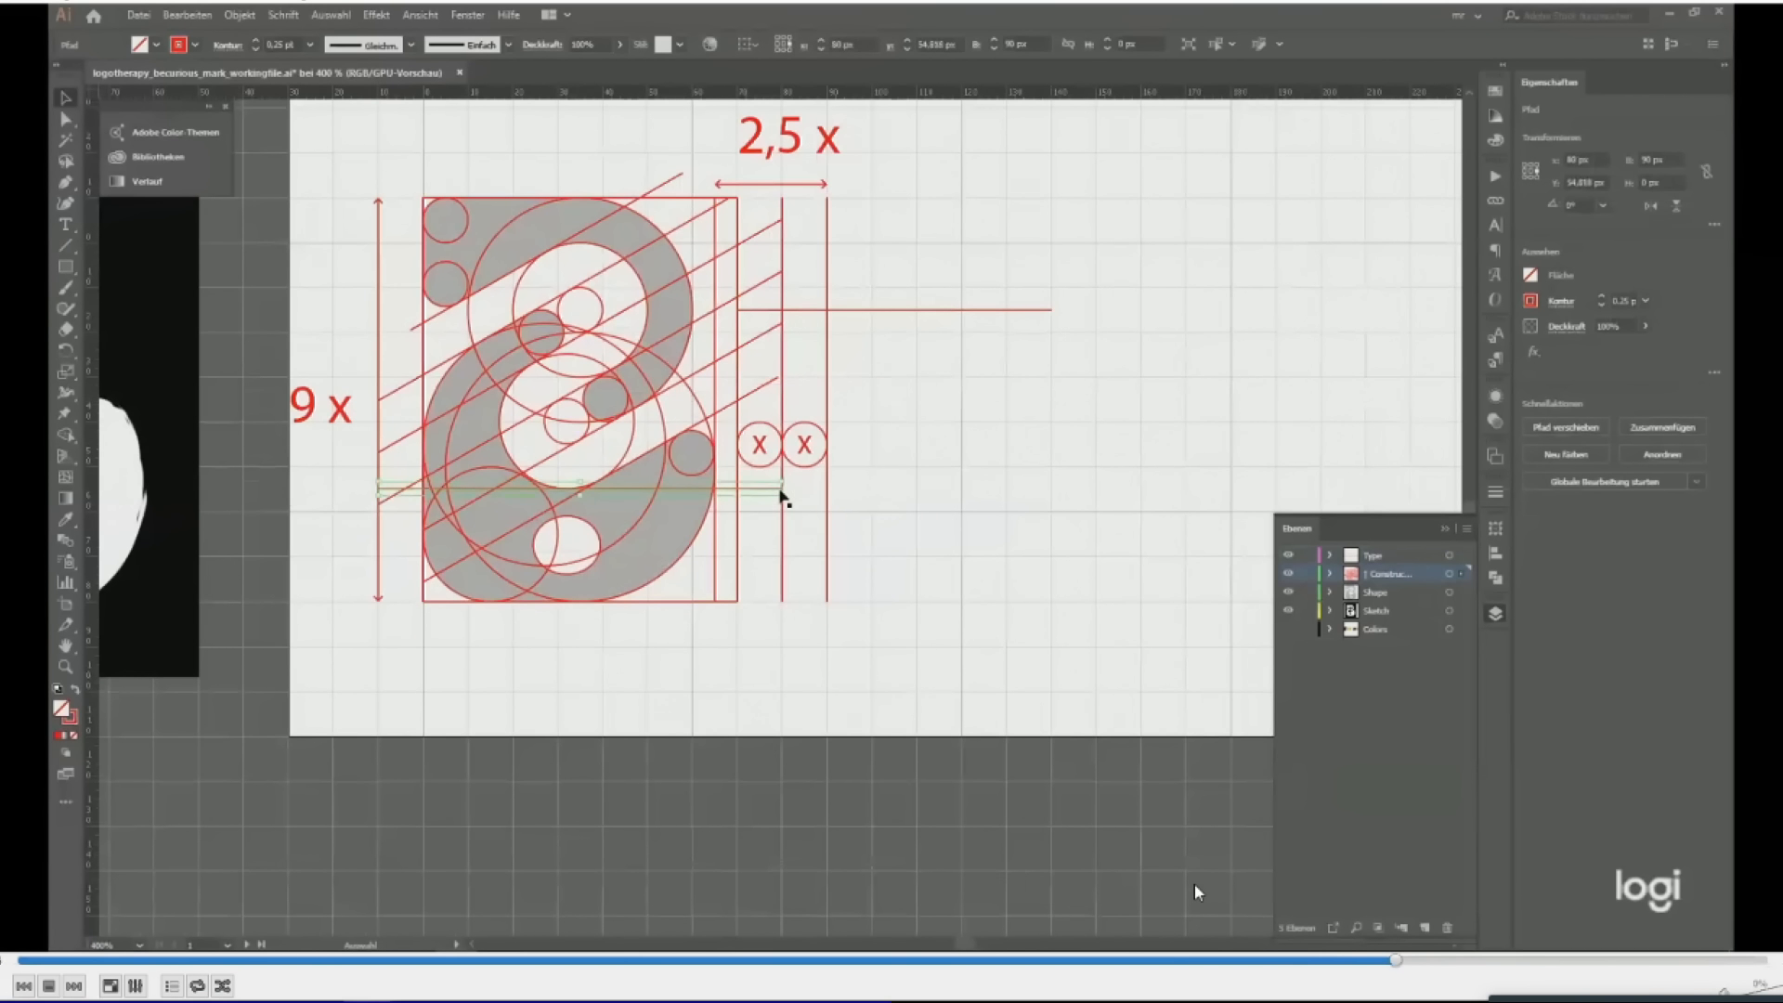
Skip ahead in the logo process video, minimise the player and switch to the BeCurious working file in Illustrator.
left_click(1420, 963)
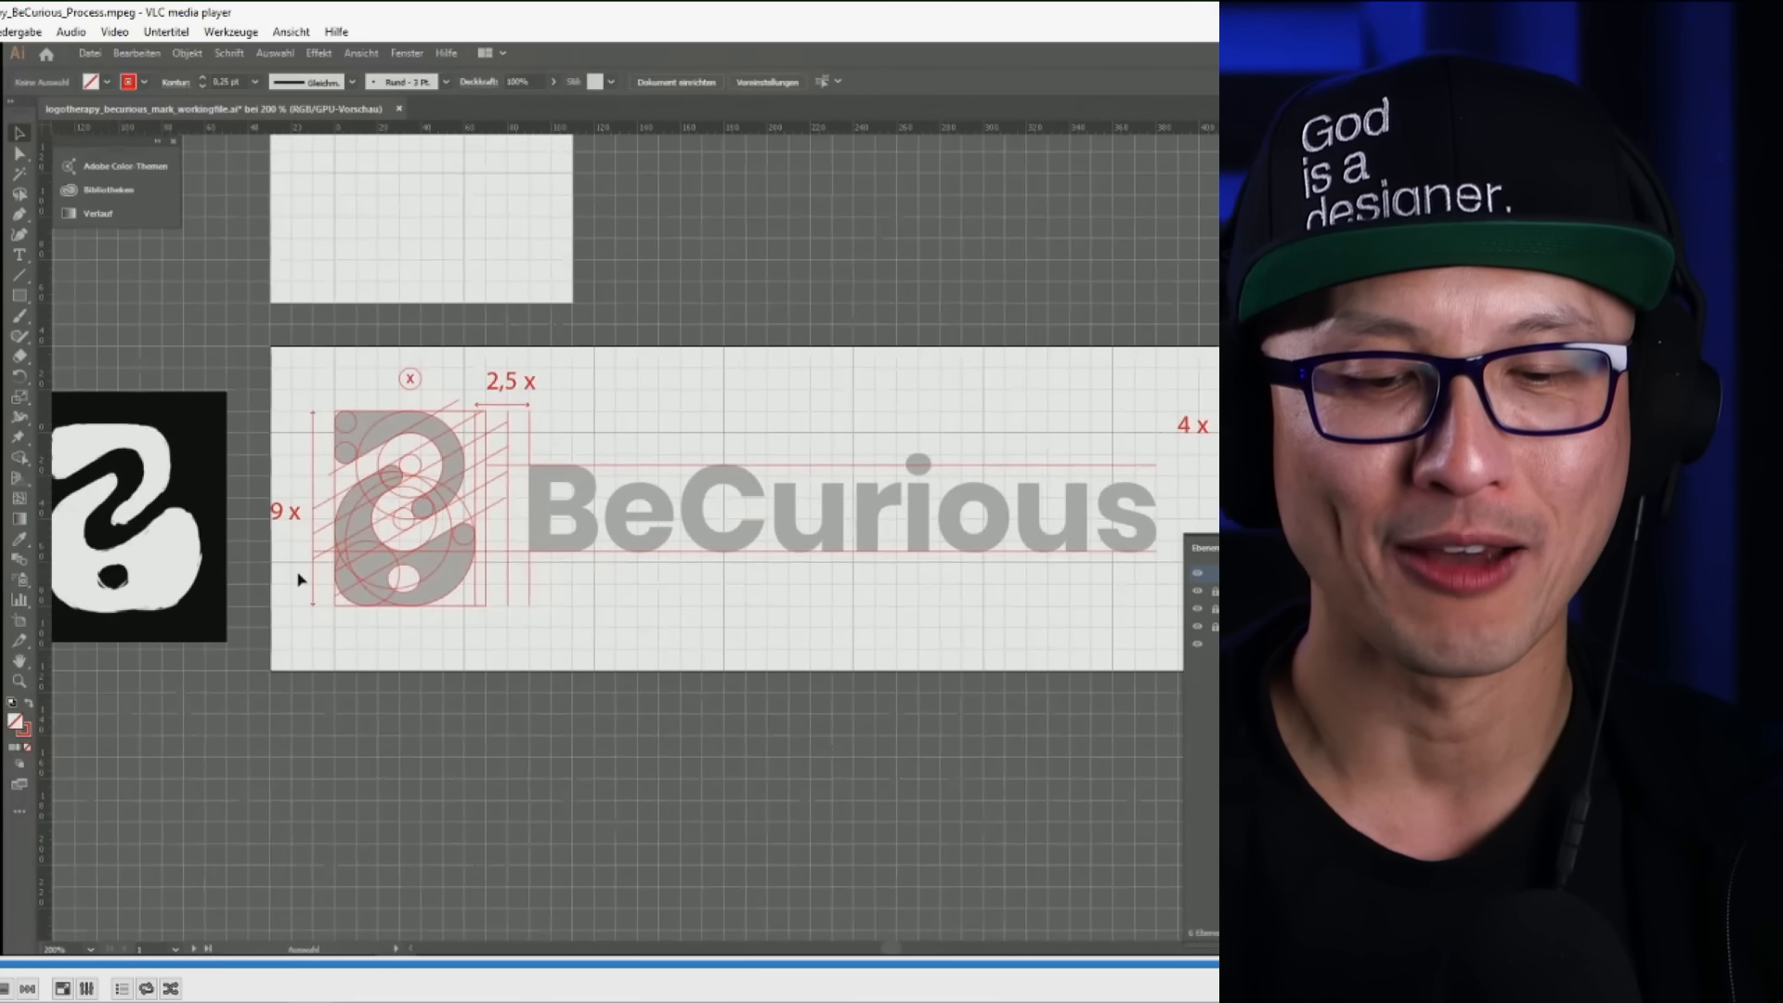
key("super+Down")
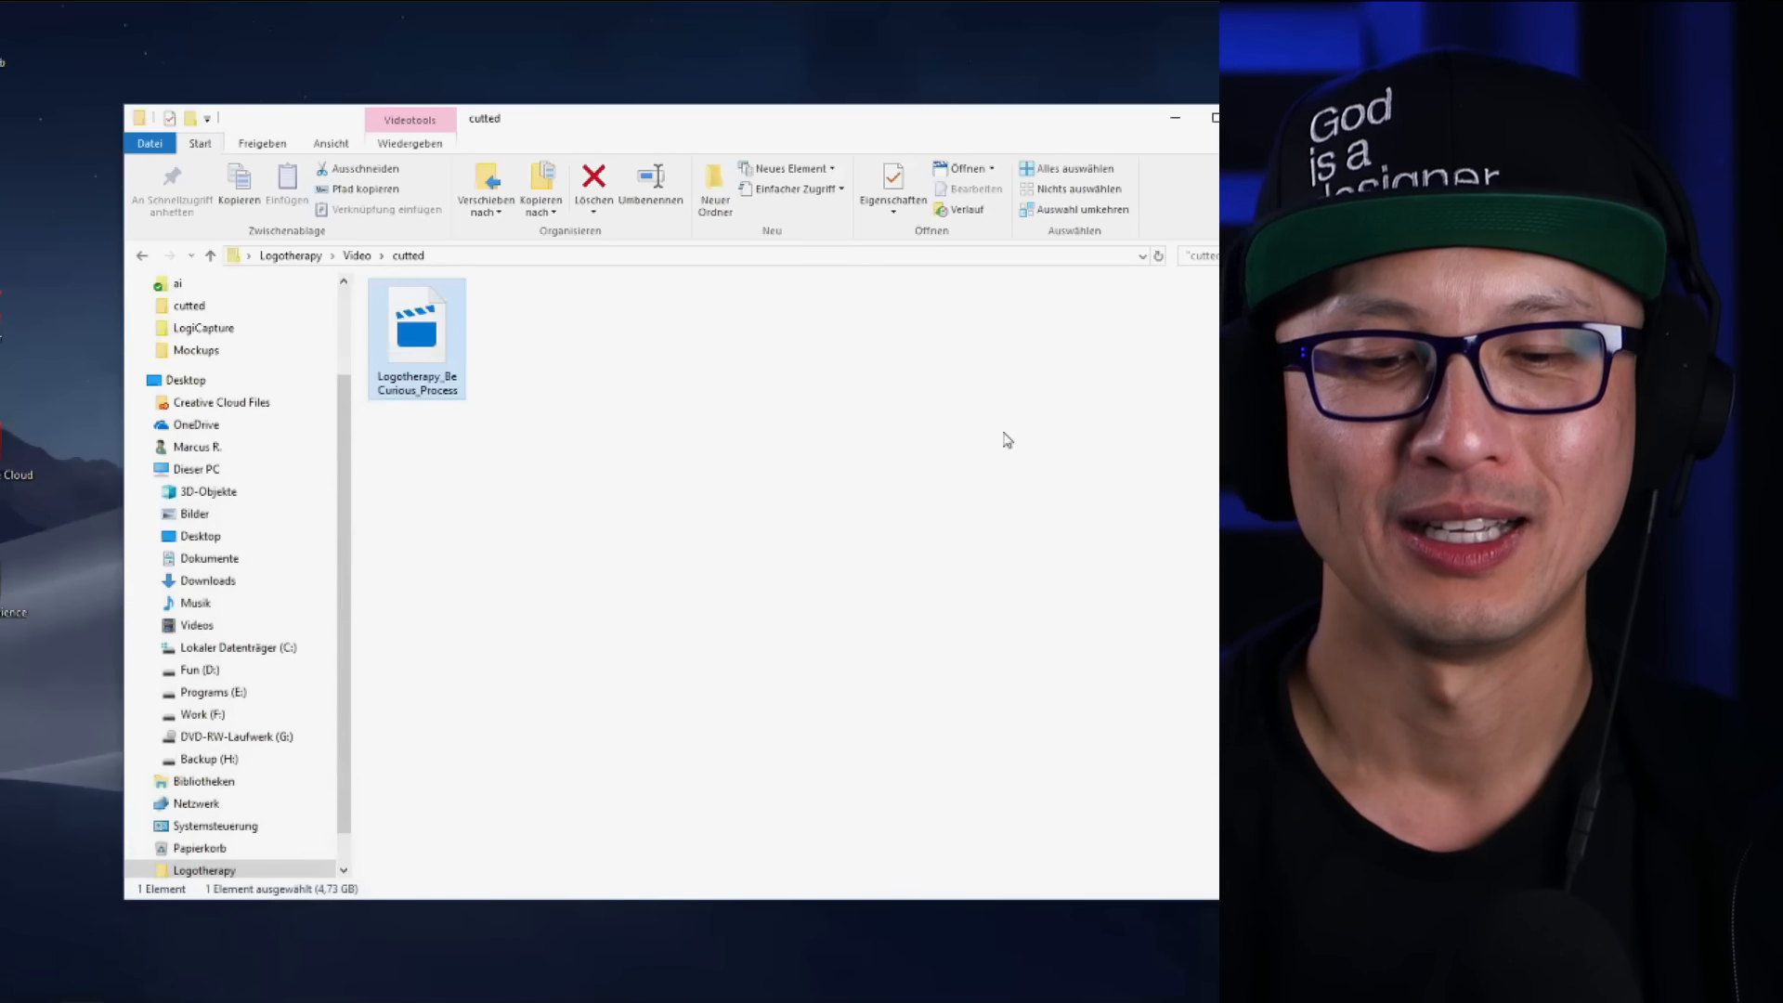
key("super+Tab")
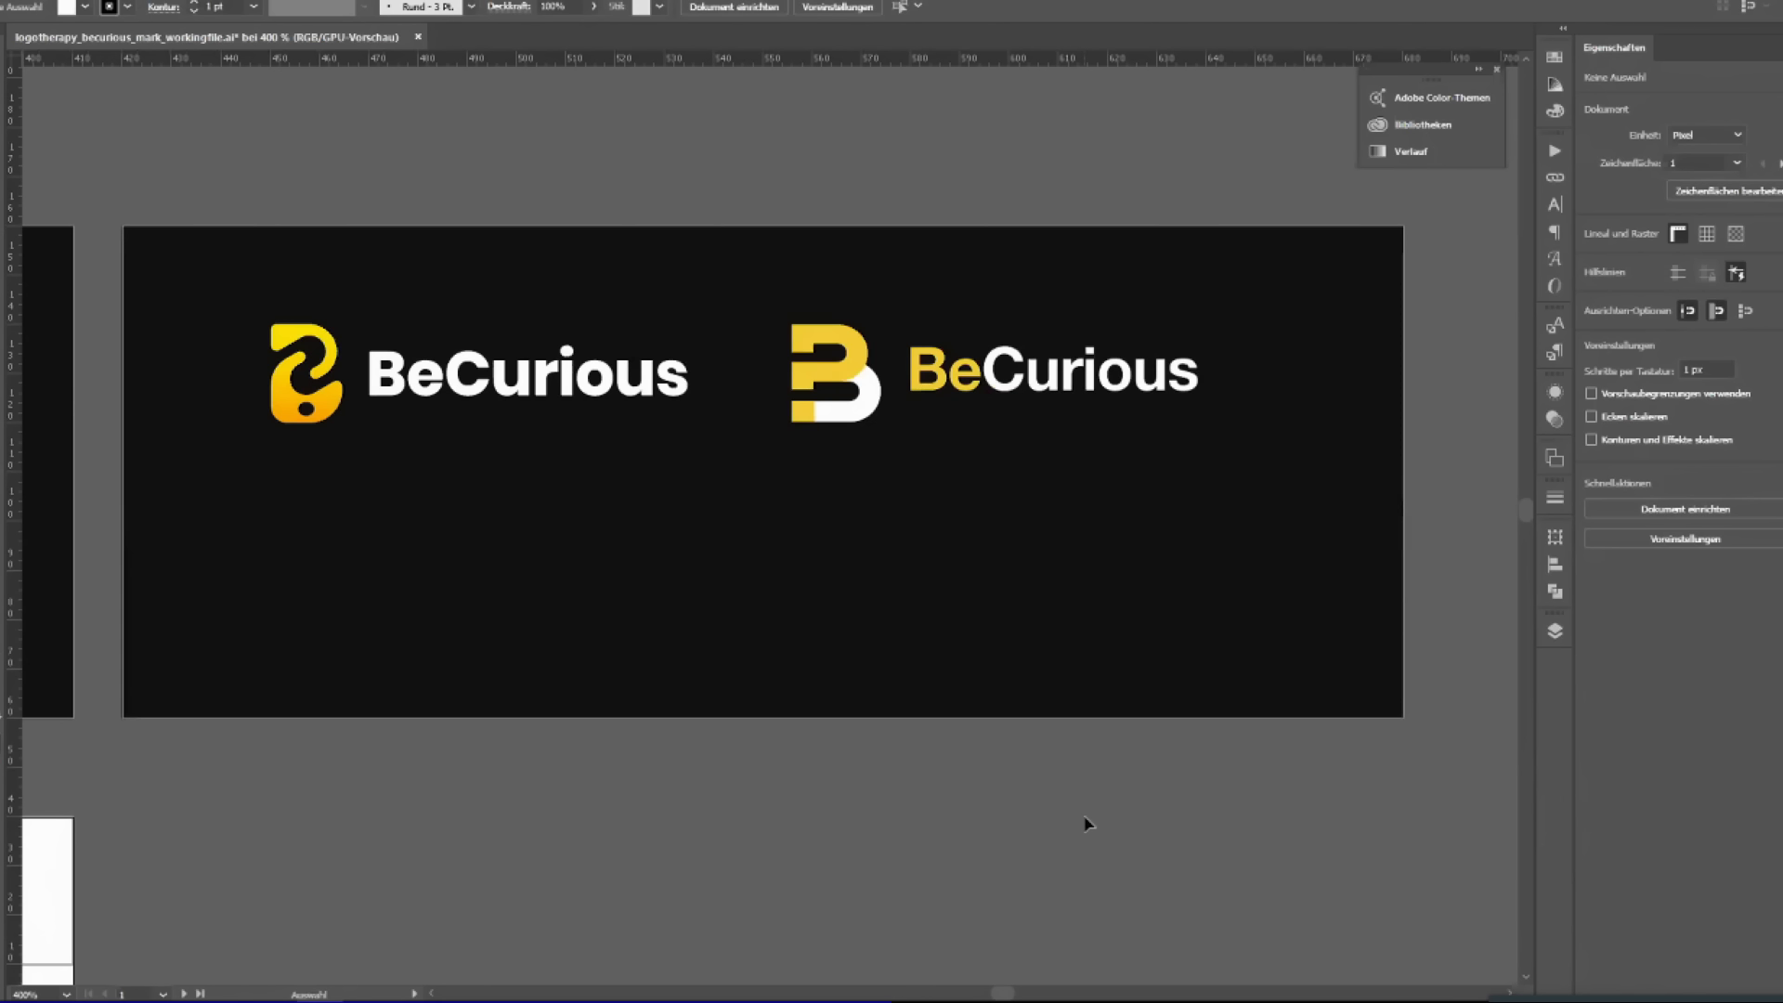
Move the linked logo with the yellow-and-white B beneath the gradient BeCurious logo on the dark comparison artboard.
left_click_drag(1085, 816, 1071, 807)
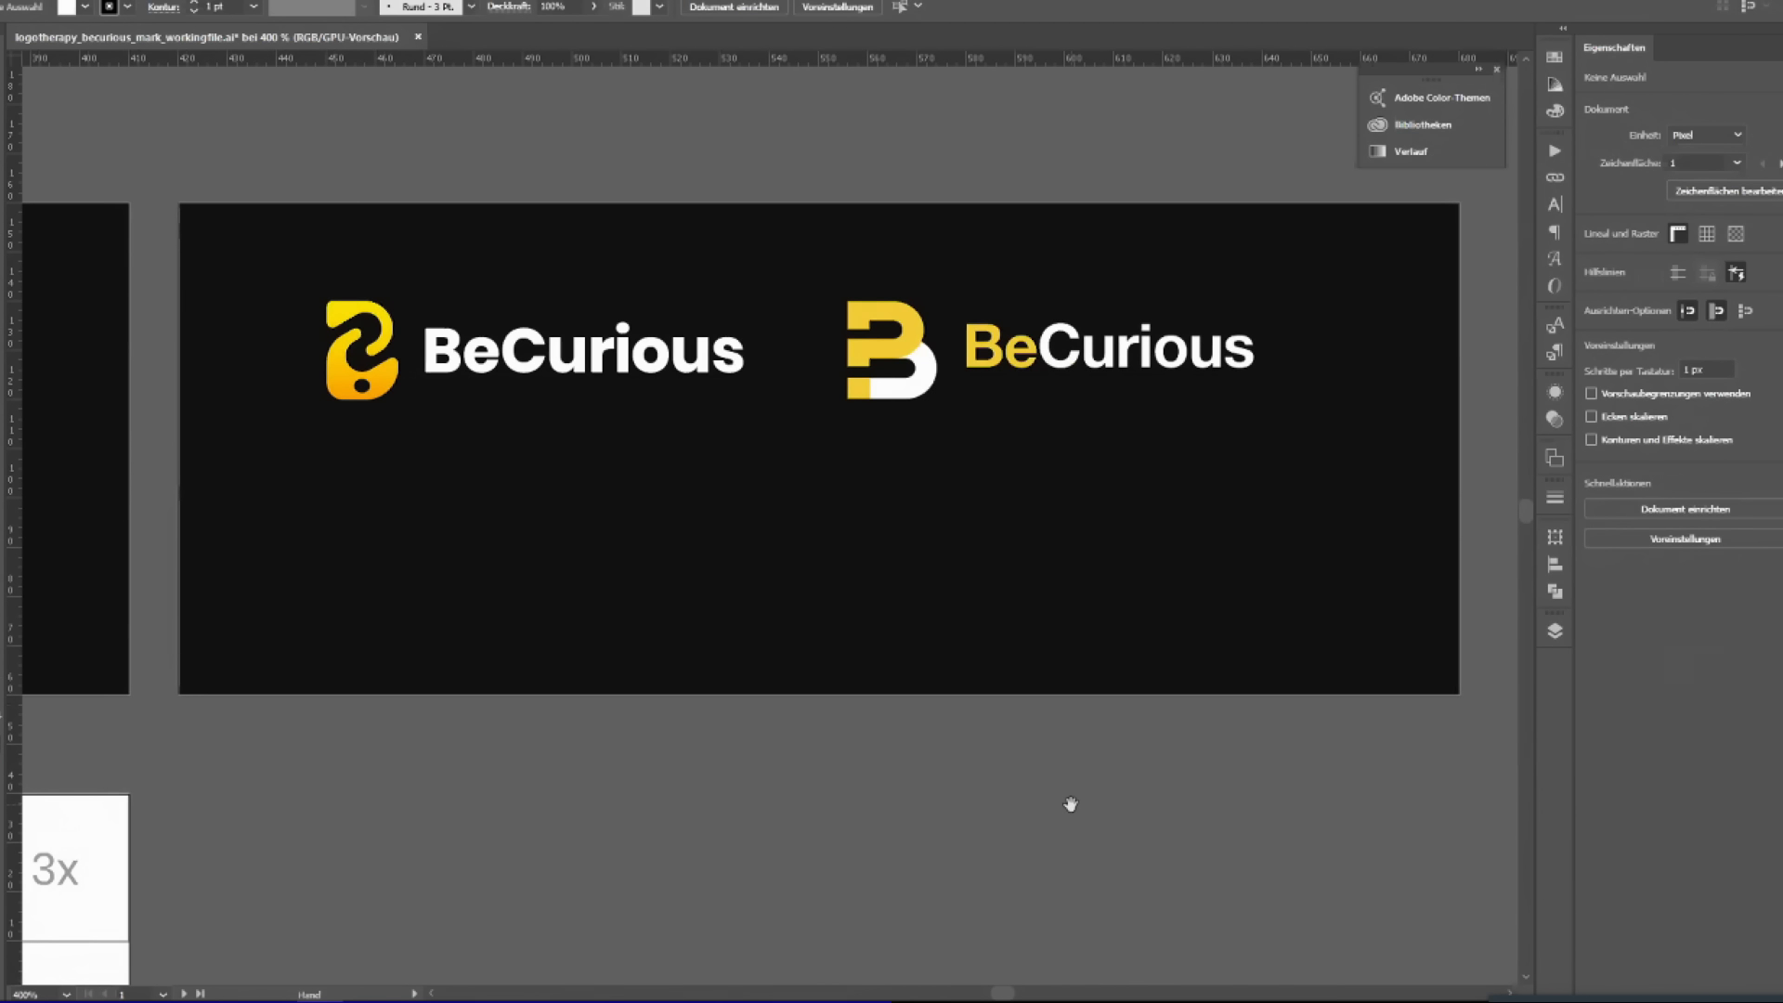
scroll(639, 379, "up", 1)
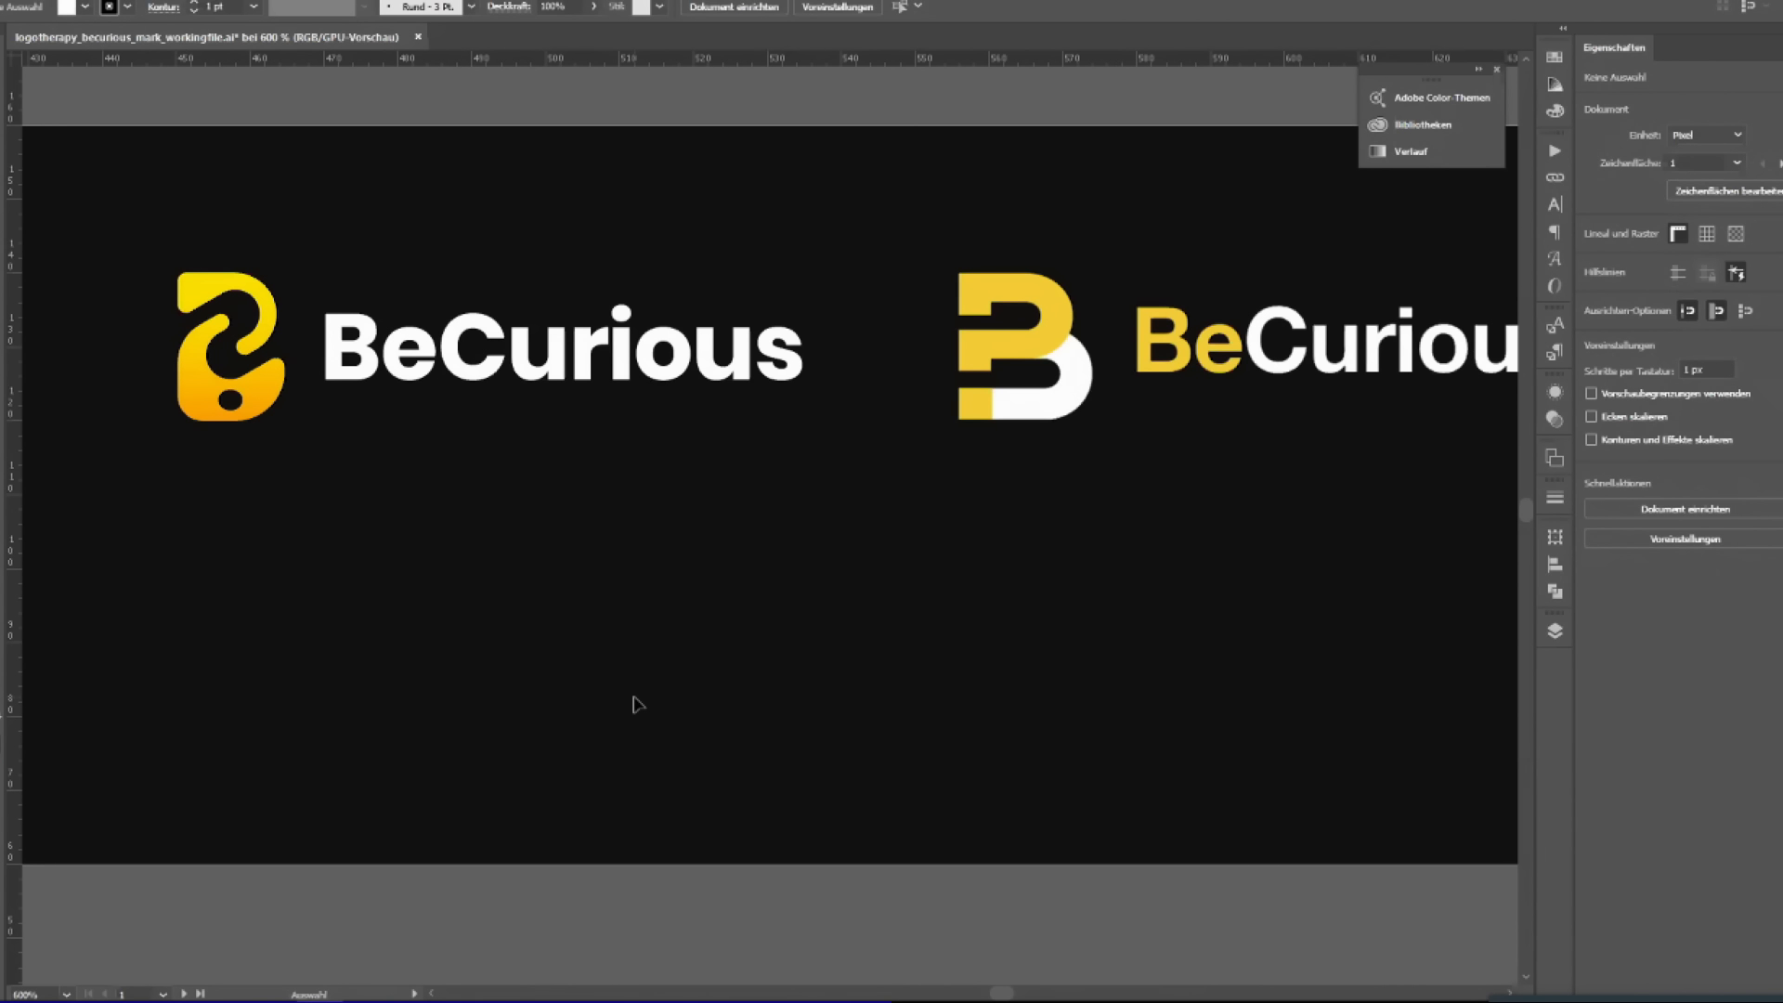
scroll(638, 704, "down", 1)
left_click(1554, 630)
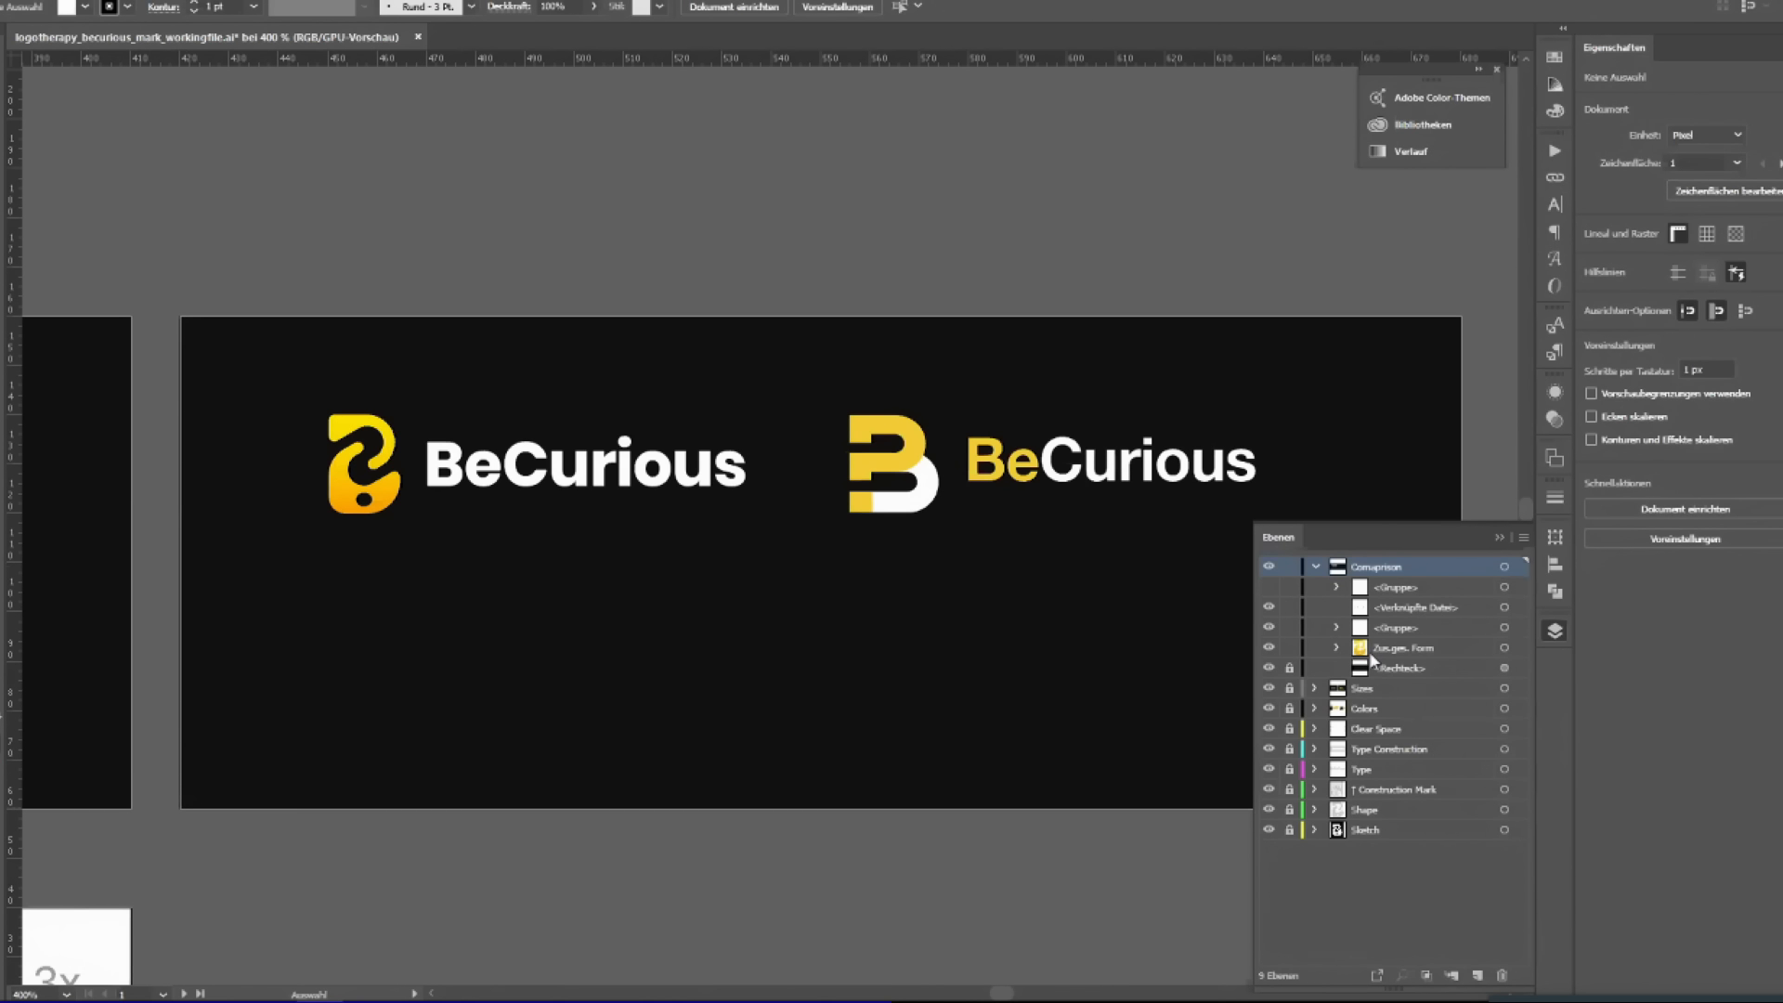
left_click(1084, 499)
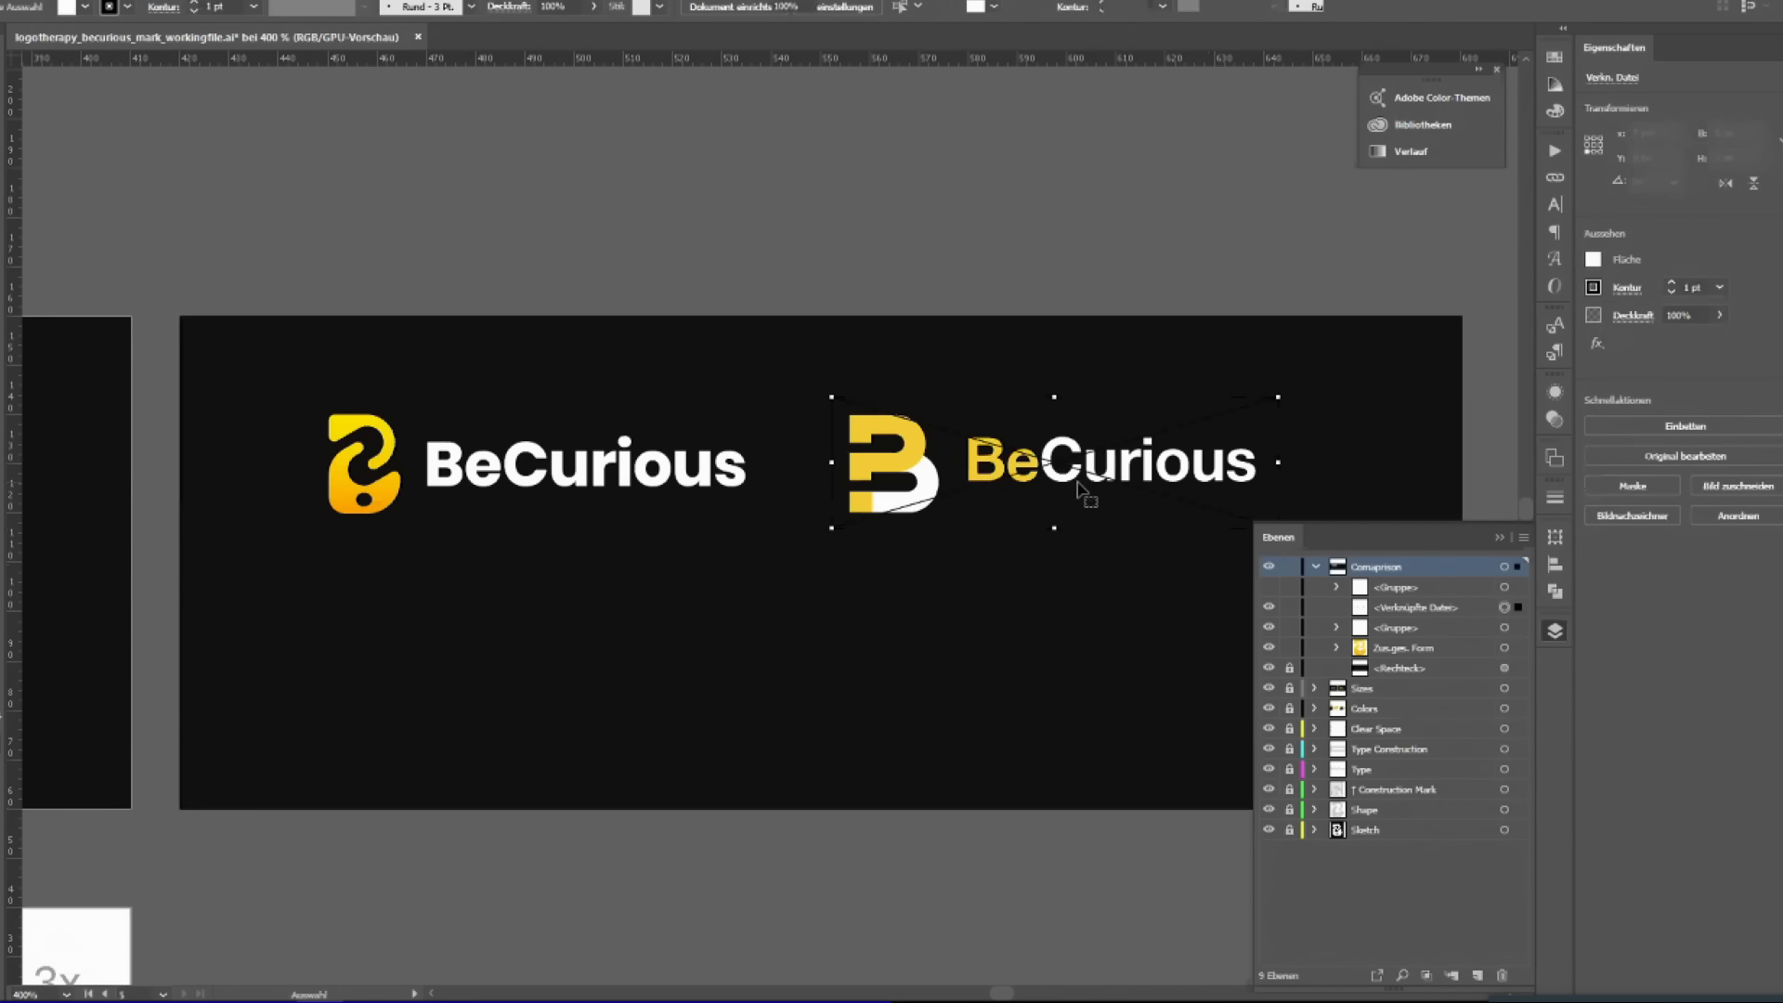
left_click(969, 801)
scroll(970, 743, "right", 2)
scroll(970, 743, "down", 1)
left_click_drag(1262, 336, 751, 520)
left_click_drag(762, 429, 351, 640)
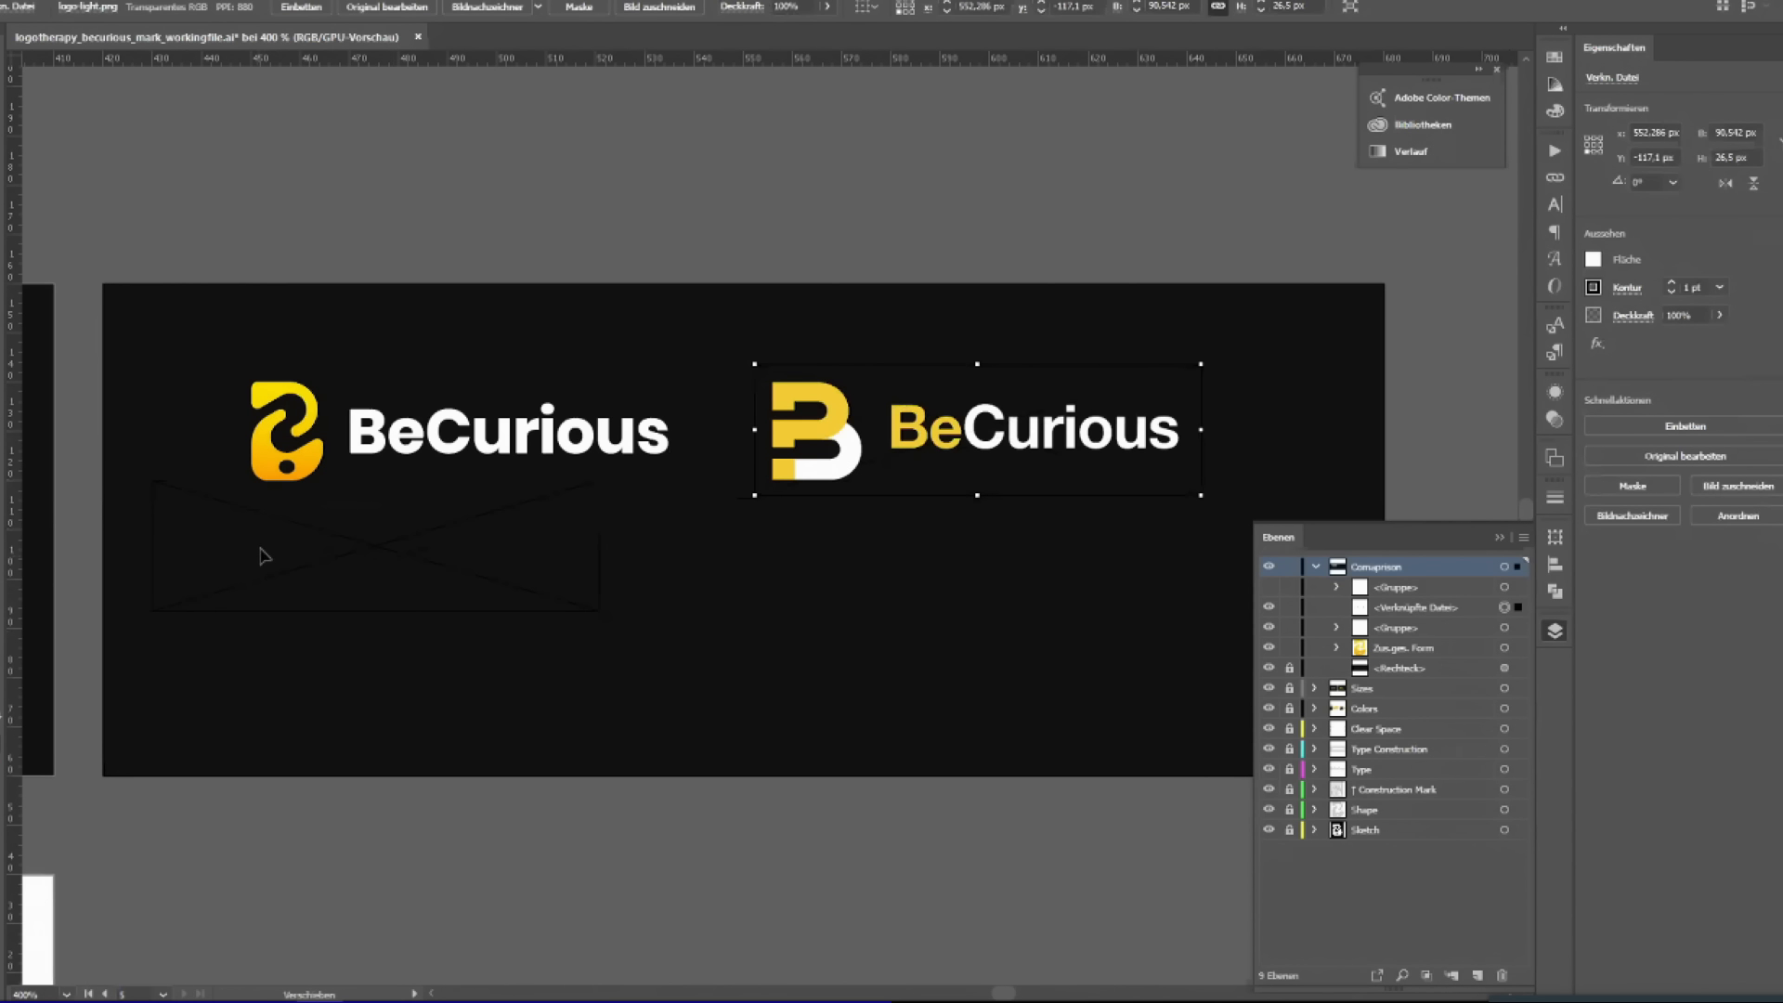
left_click_drag(309, 580, 308, 579)
Position the linked logo at X 447 px and Y -90 px, aligned with the left edge of the gradient logo.
scroll(206, 578, "up", 2)
left_click(947, 2)
left_click(947, 3)
left_click(946, 2)
left_click(946, 3)
left_click(946, 2)
left_click(946, 2)
left_click(947, 3)
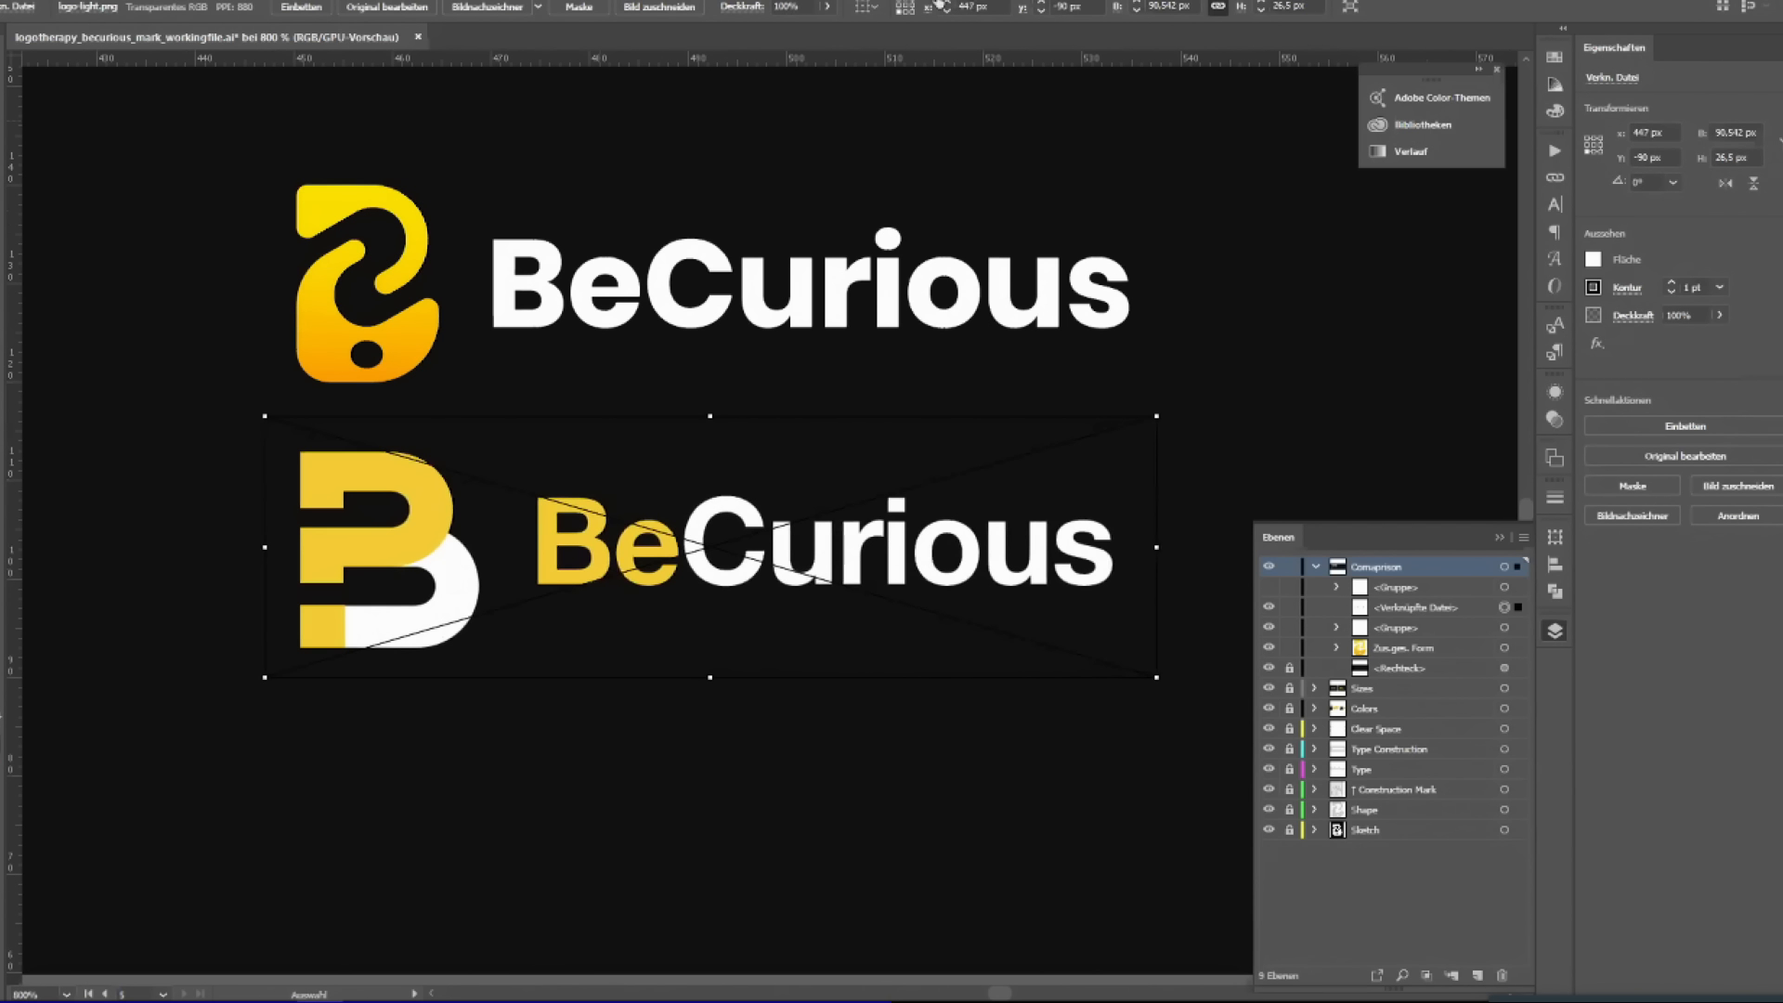
Deselect the artwork and hide the panels to compare the two stacked BeCurious logo versions.
left_click_drag(173, 399, 232, 470)
left_click(291, 388)
key("Tab")
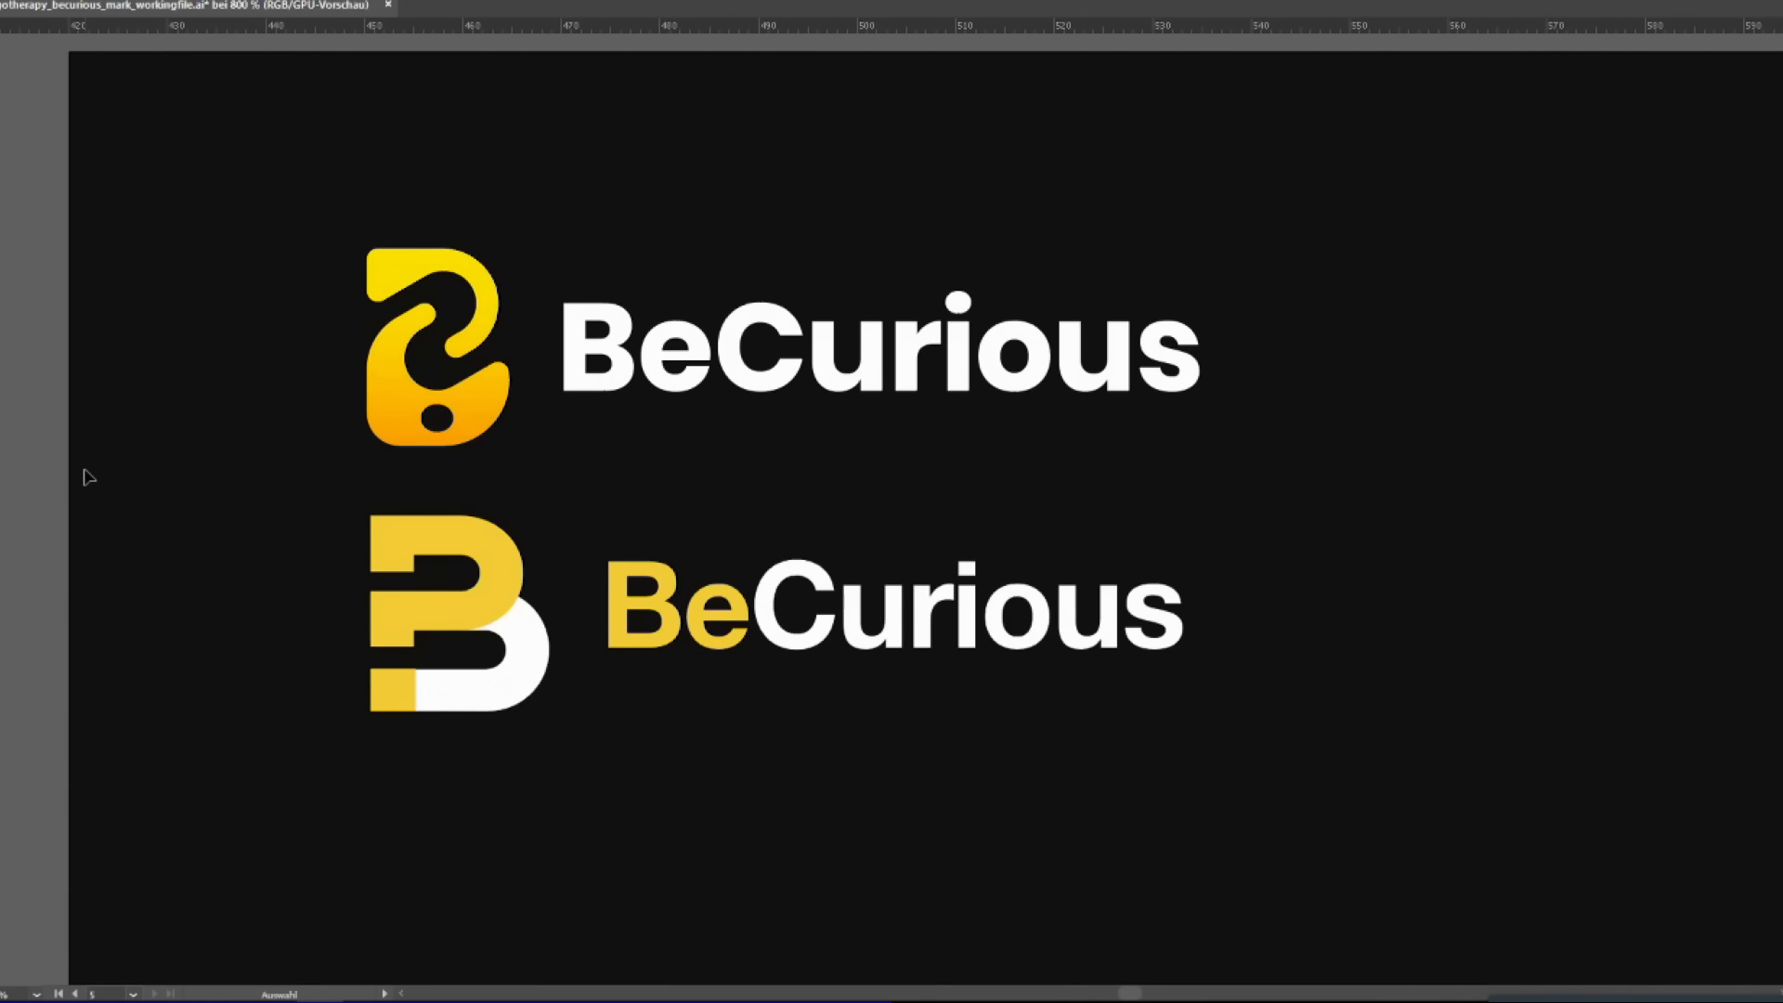
left_click_drag(84, 477, 166, 481)
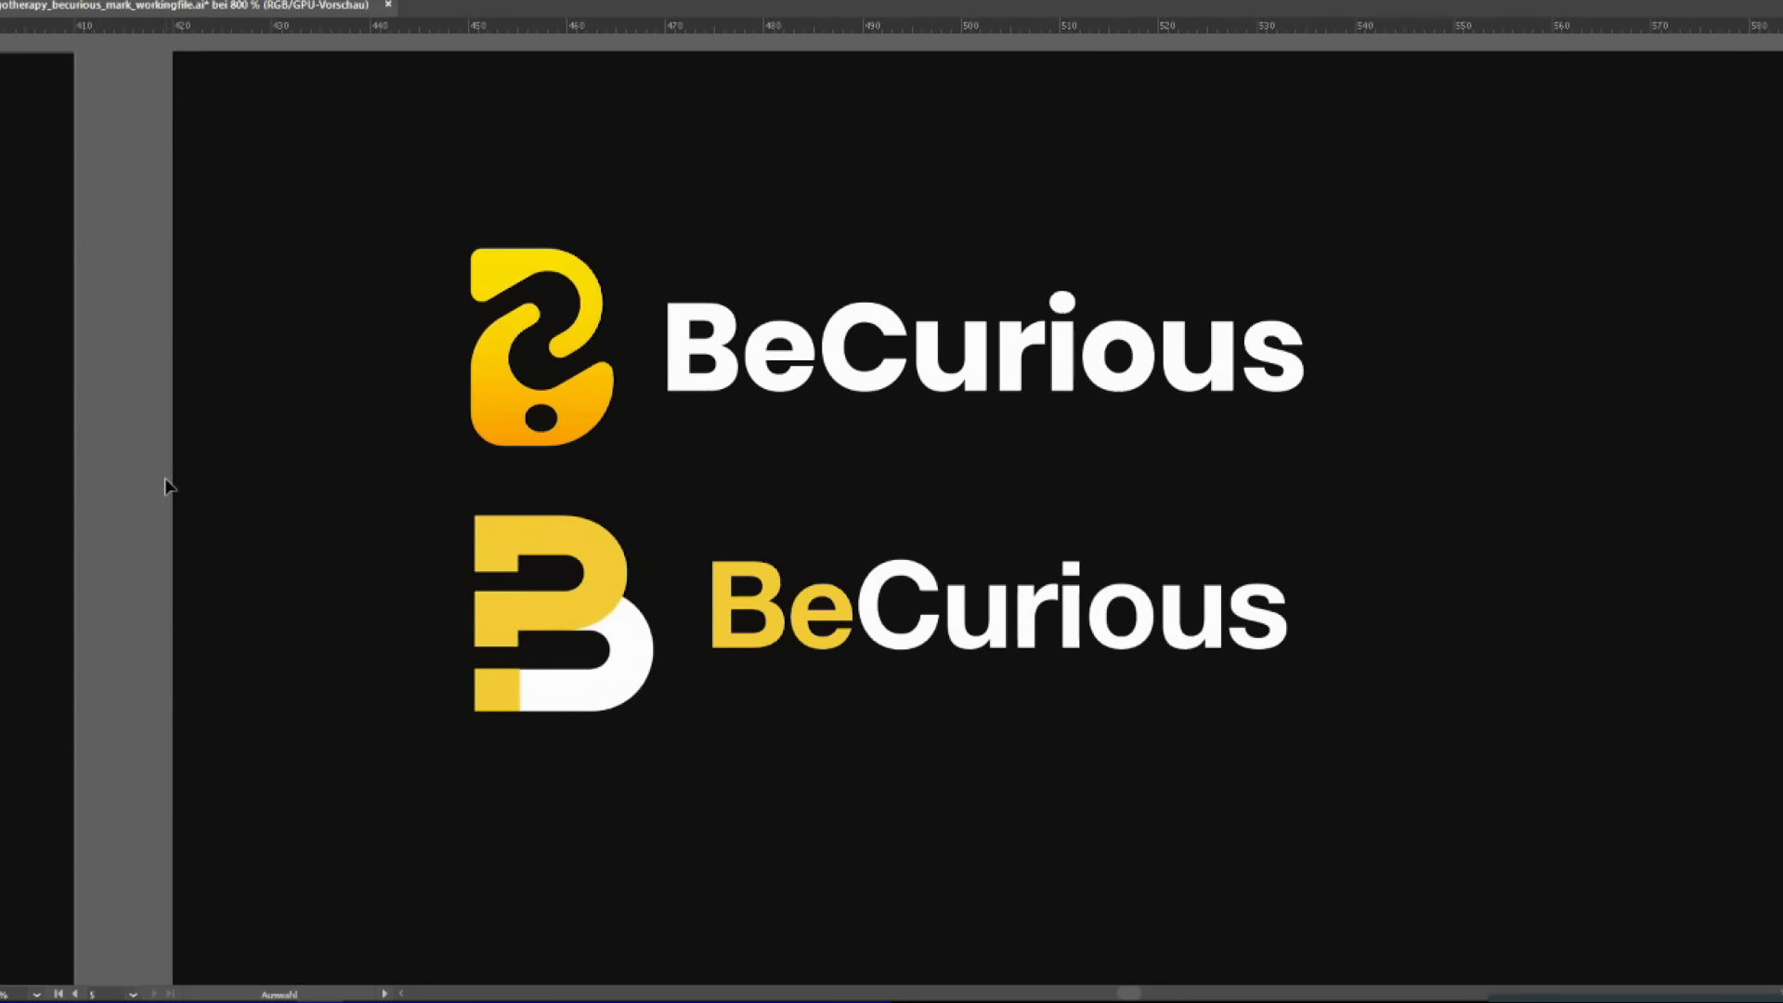
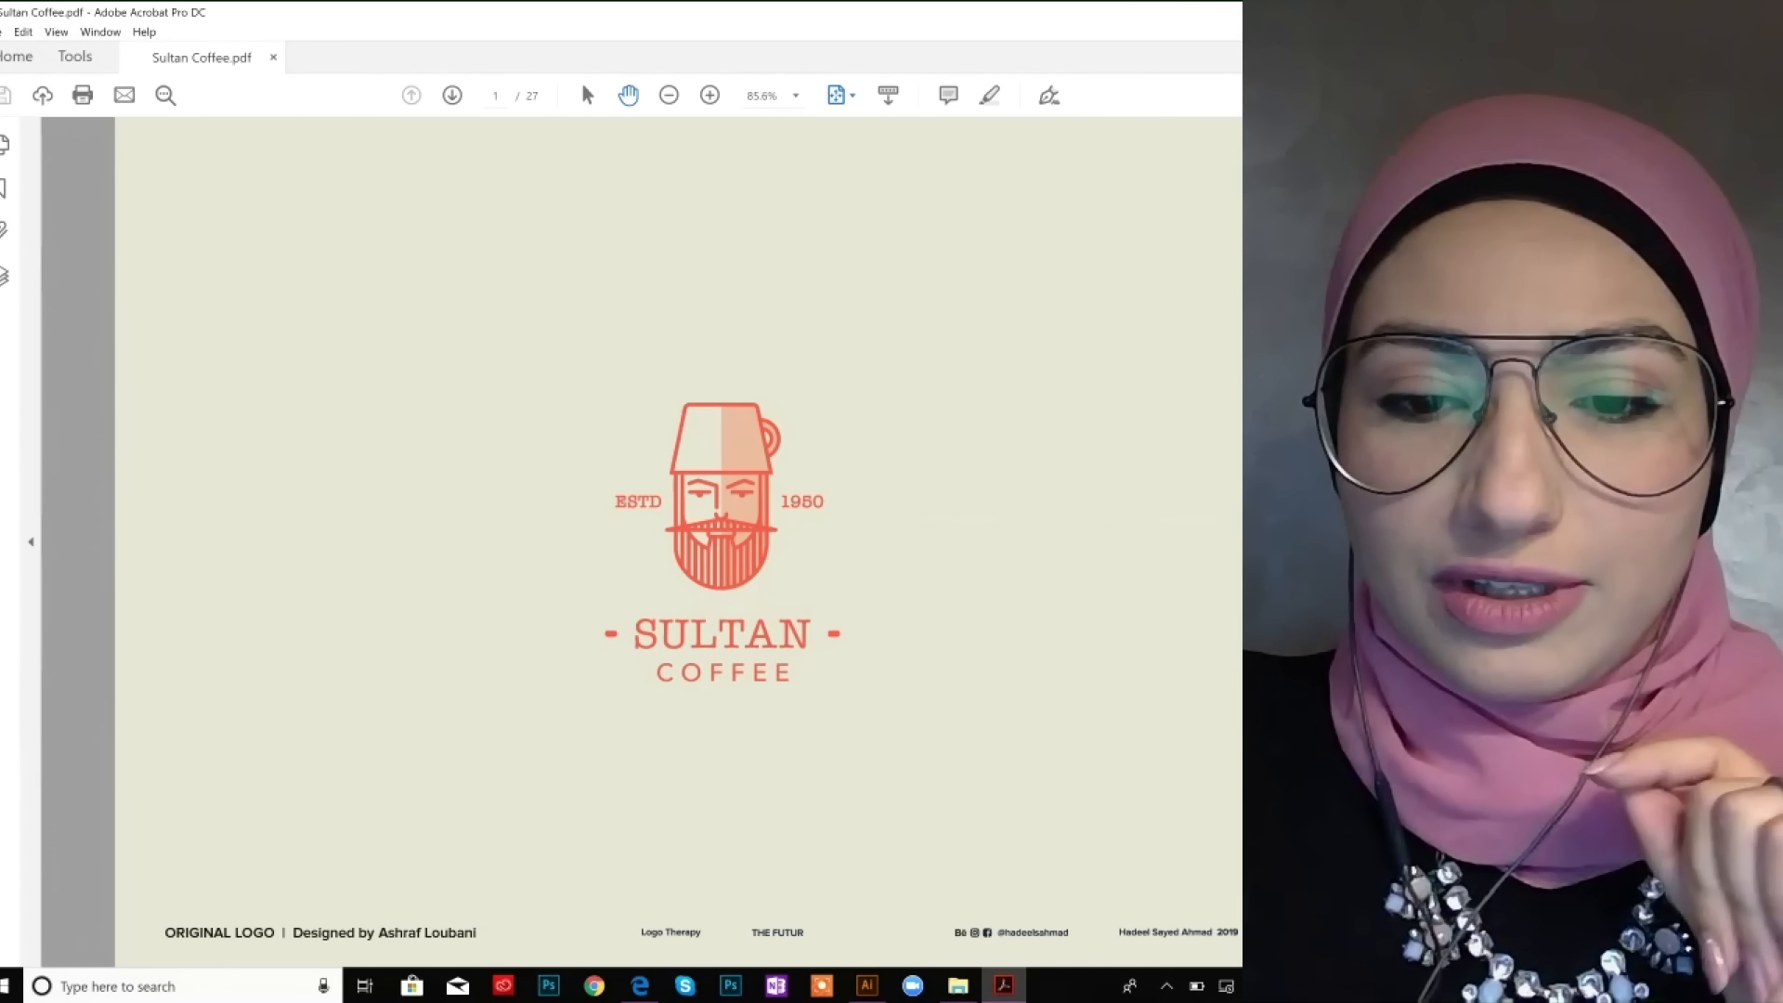
Open the sketches video from the VIDS folder of the Sultan Coffee Logo Design project.
left_click(958, 985)
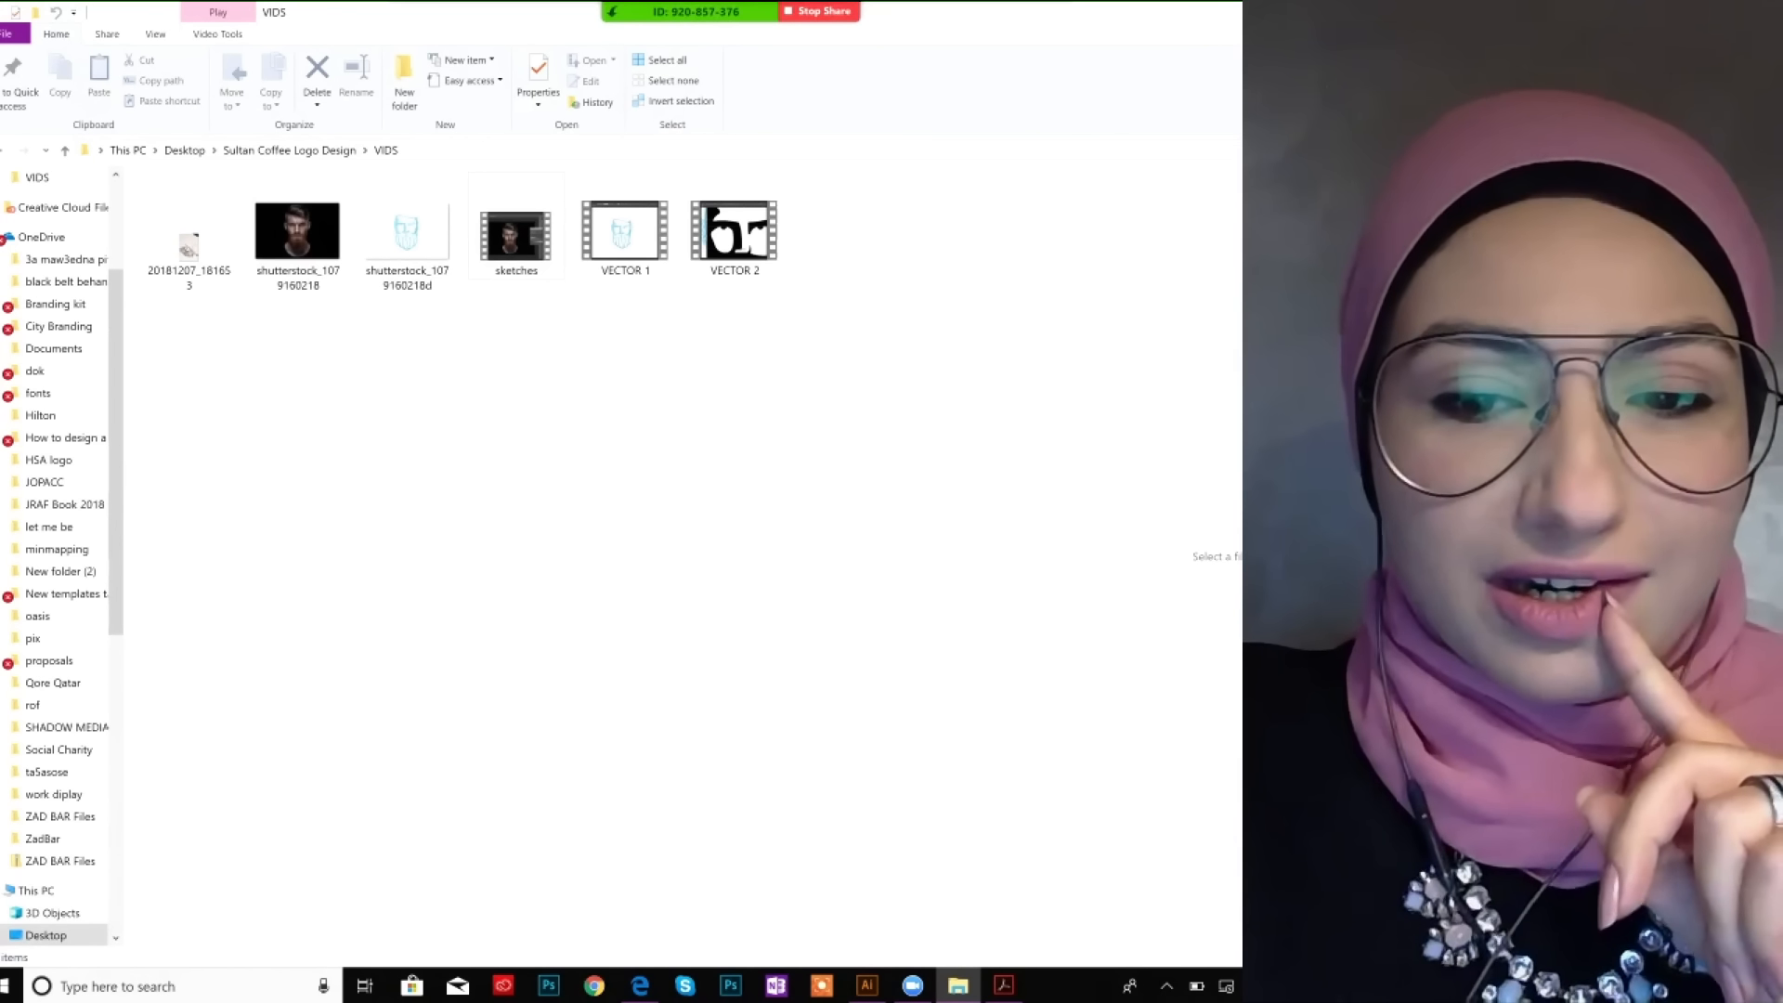
left_click(1003, 986)
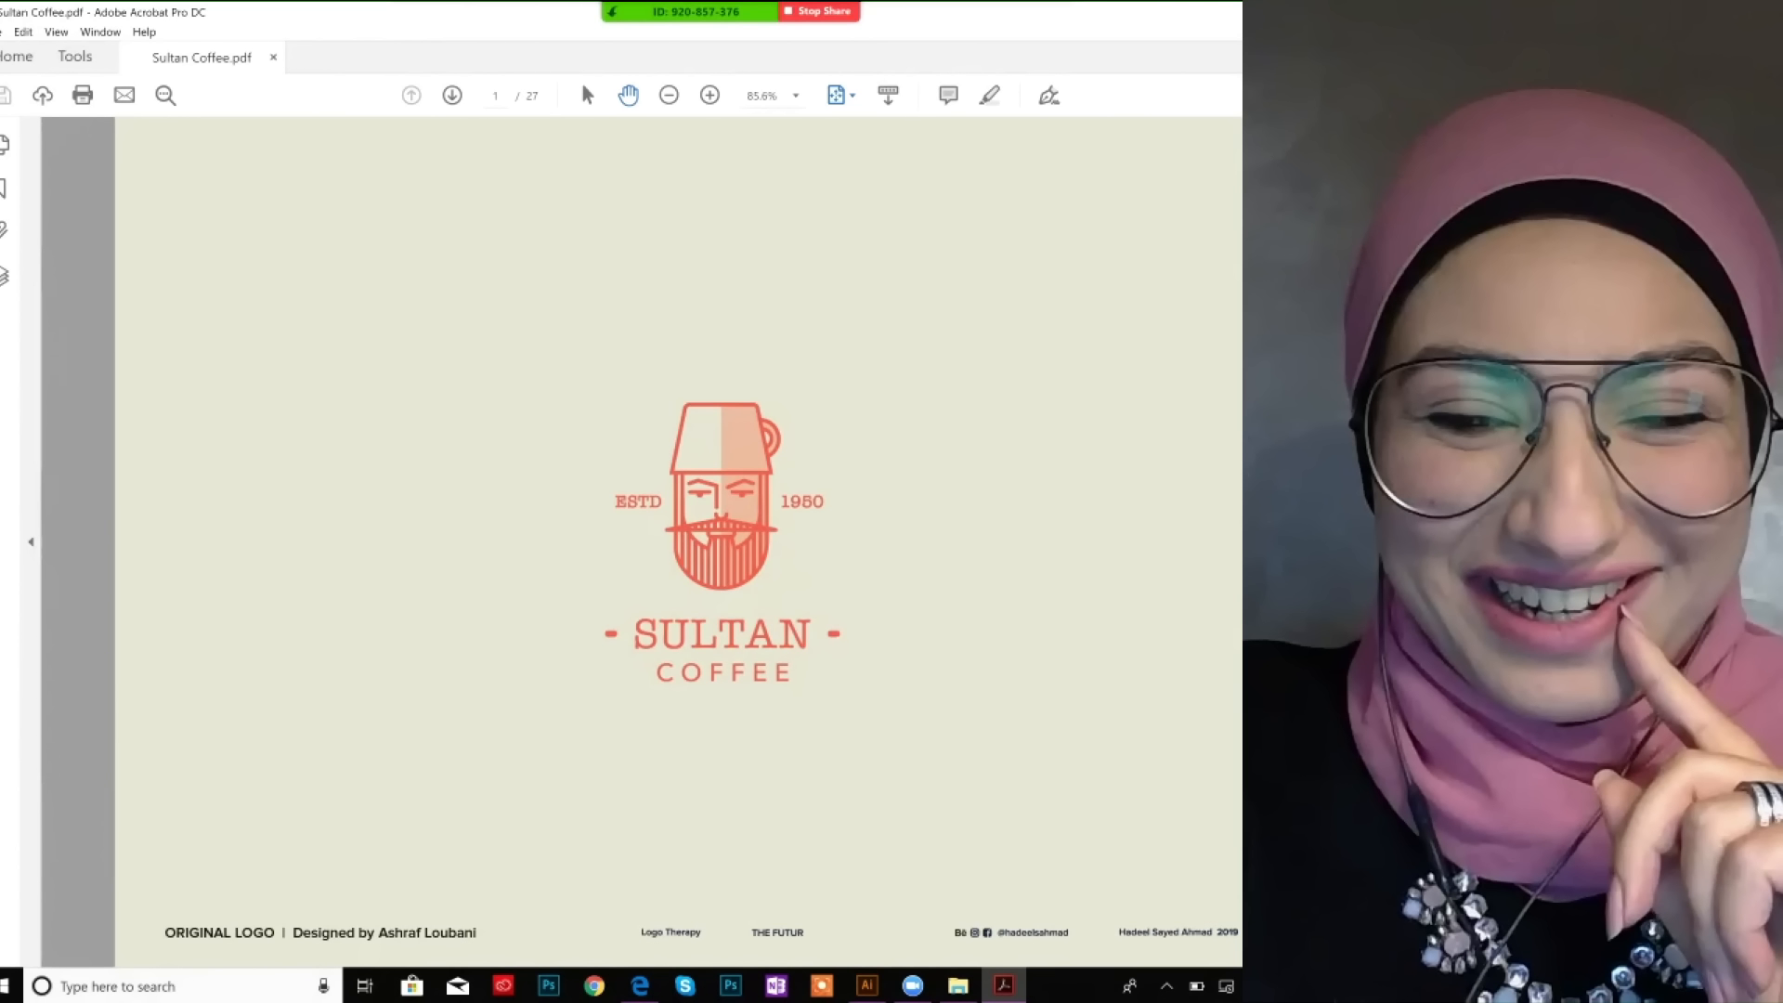
mouse_move(957, 985)
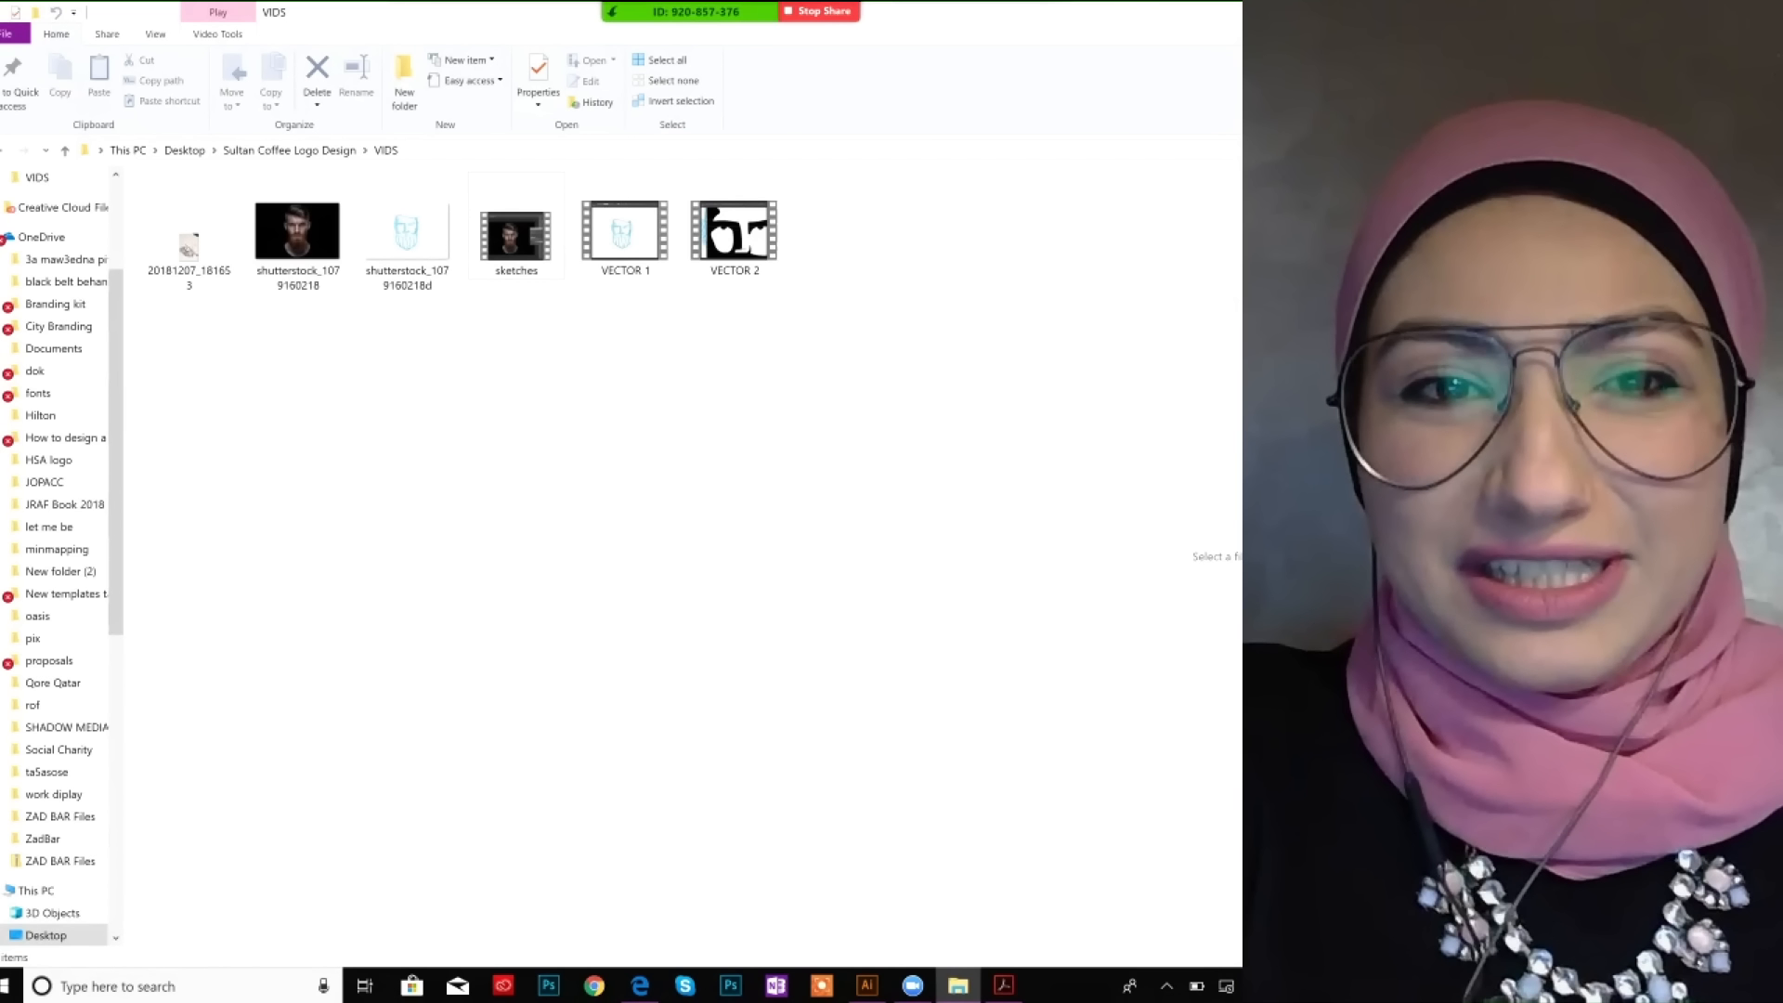
double_click(516, 233)
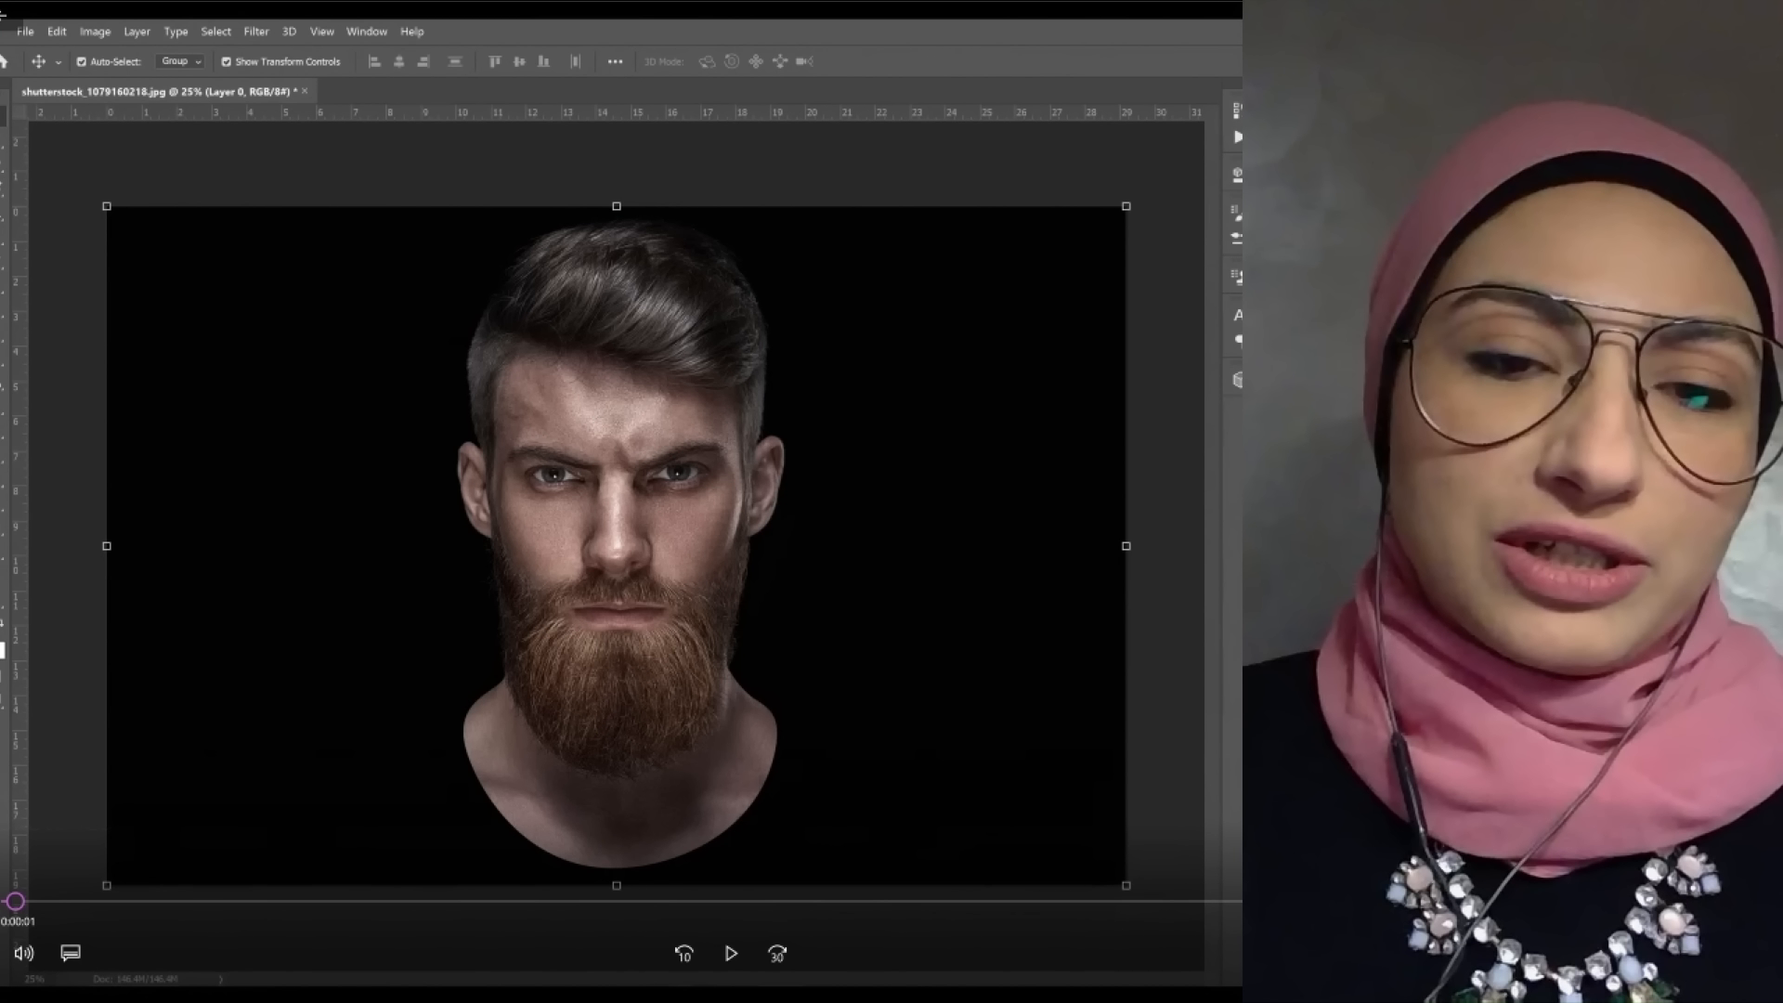
Play the sketches video up to 0:21, pause it there and resume playback.
left_click(731, 953)
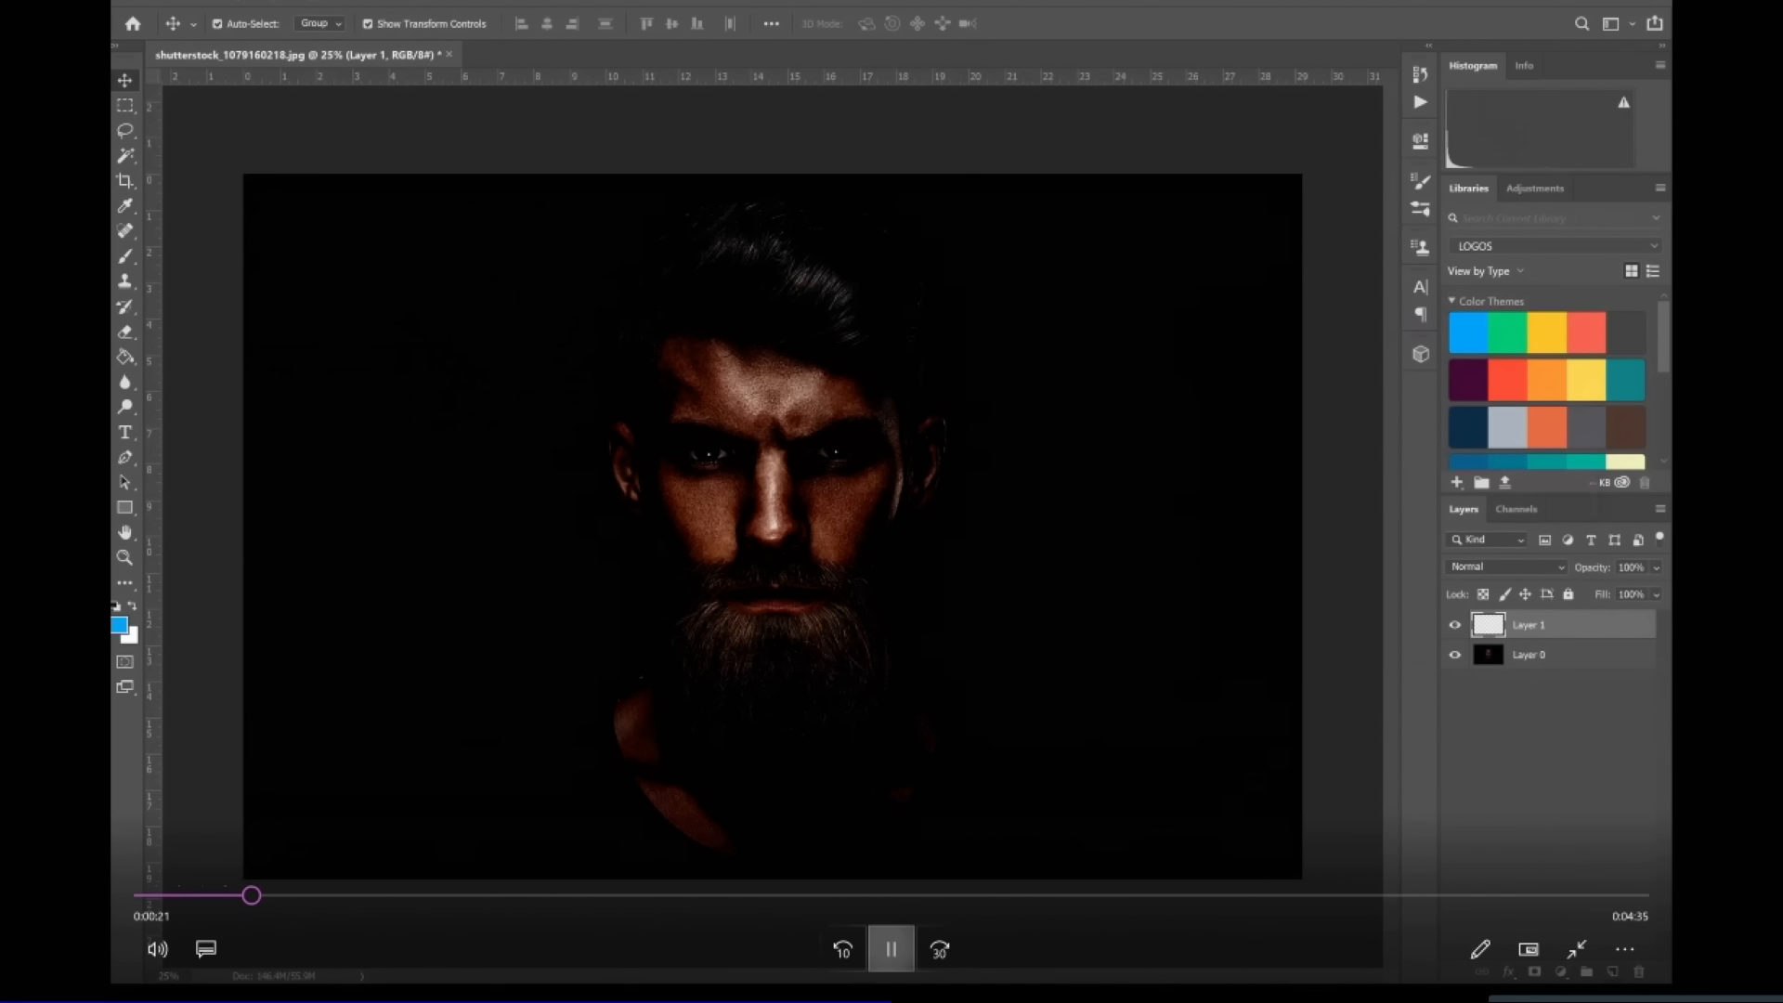
left_click(892, 950)
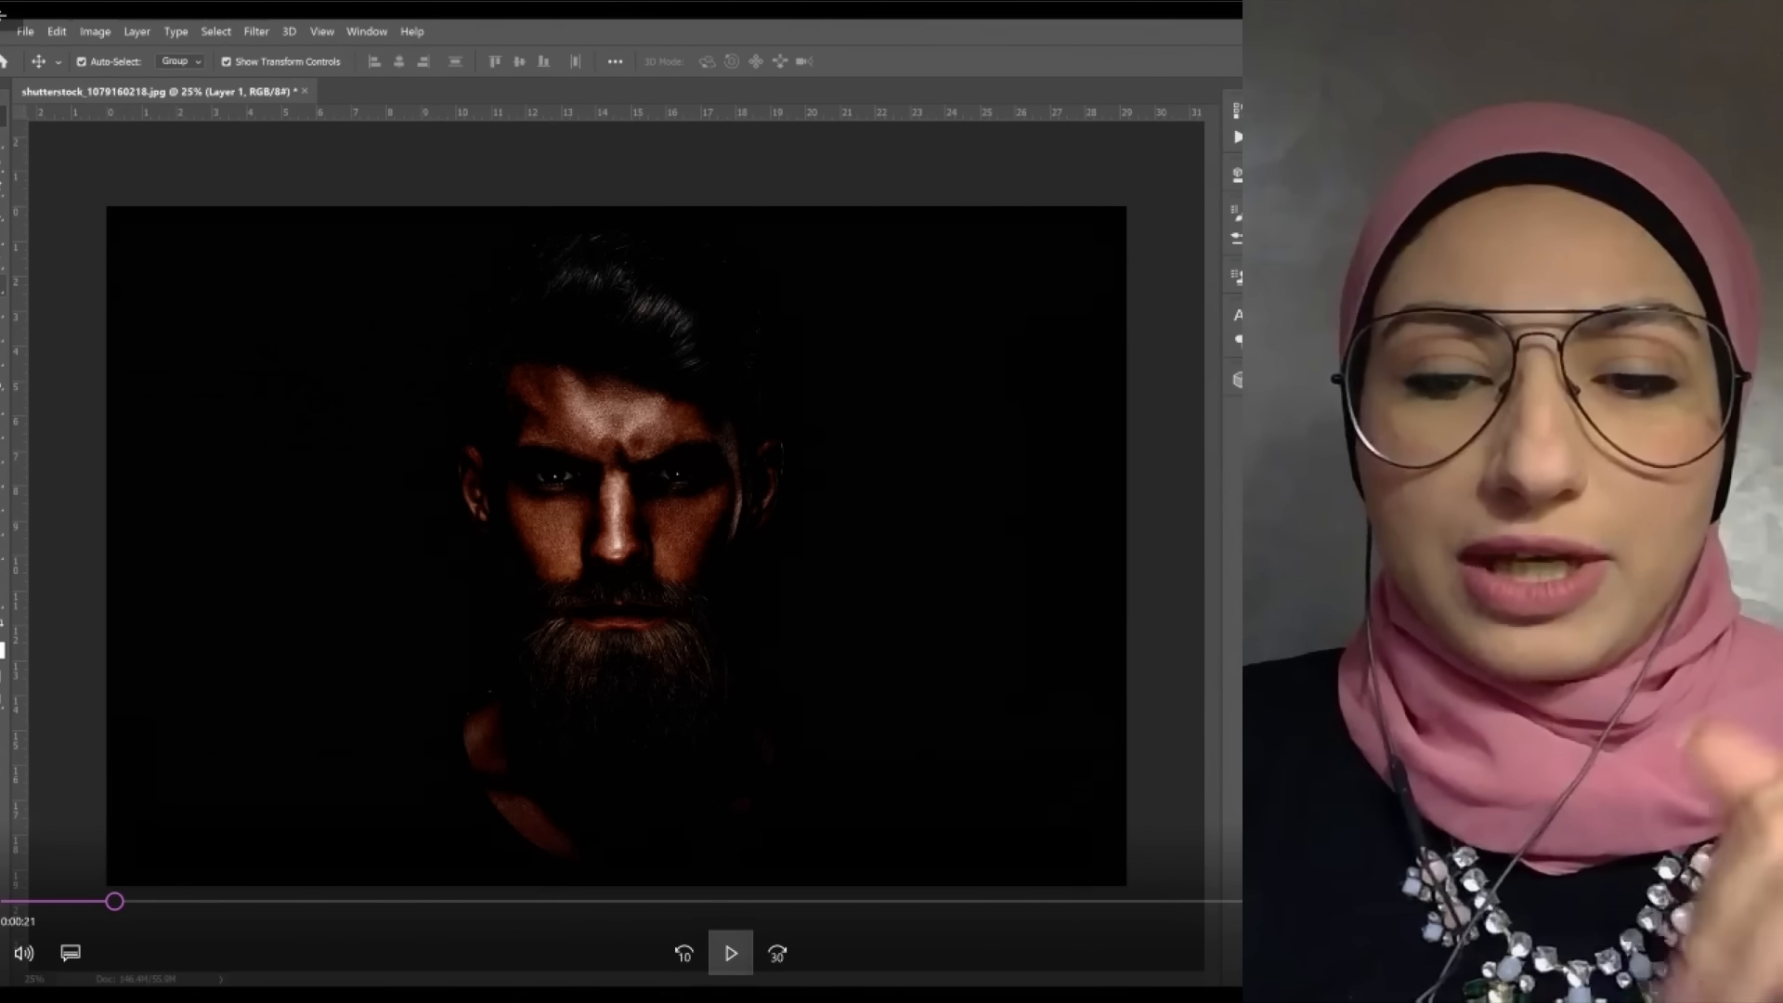
key("space")
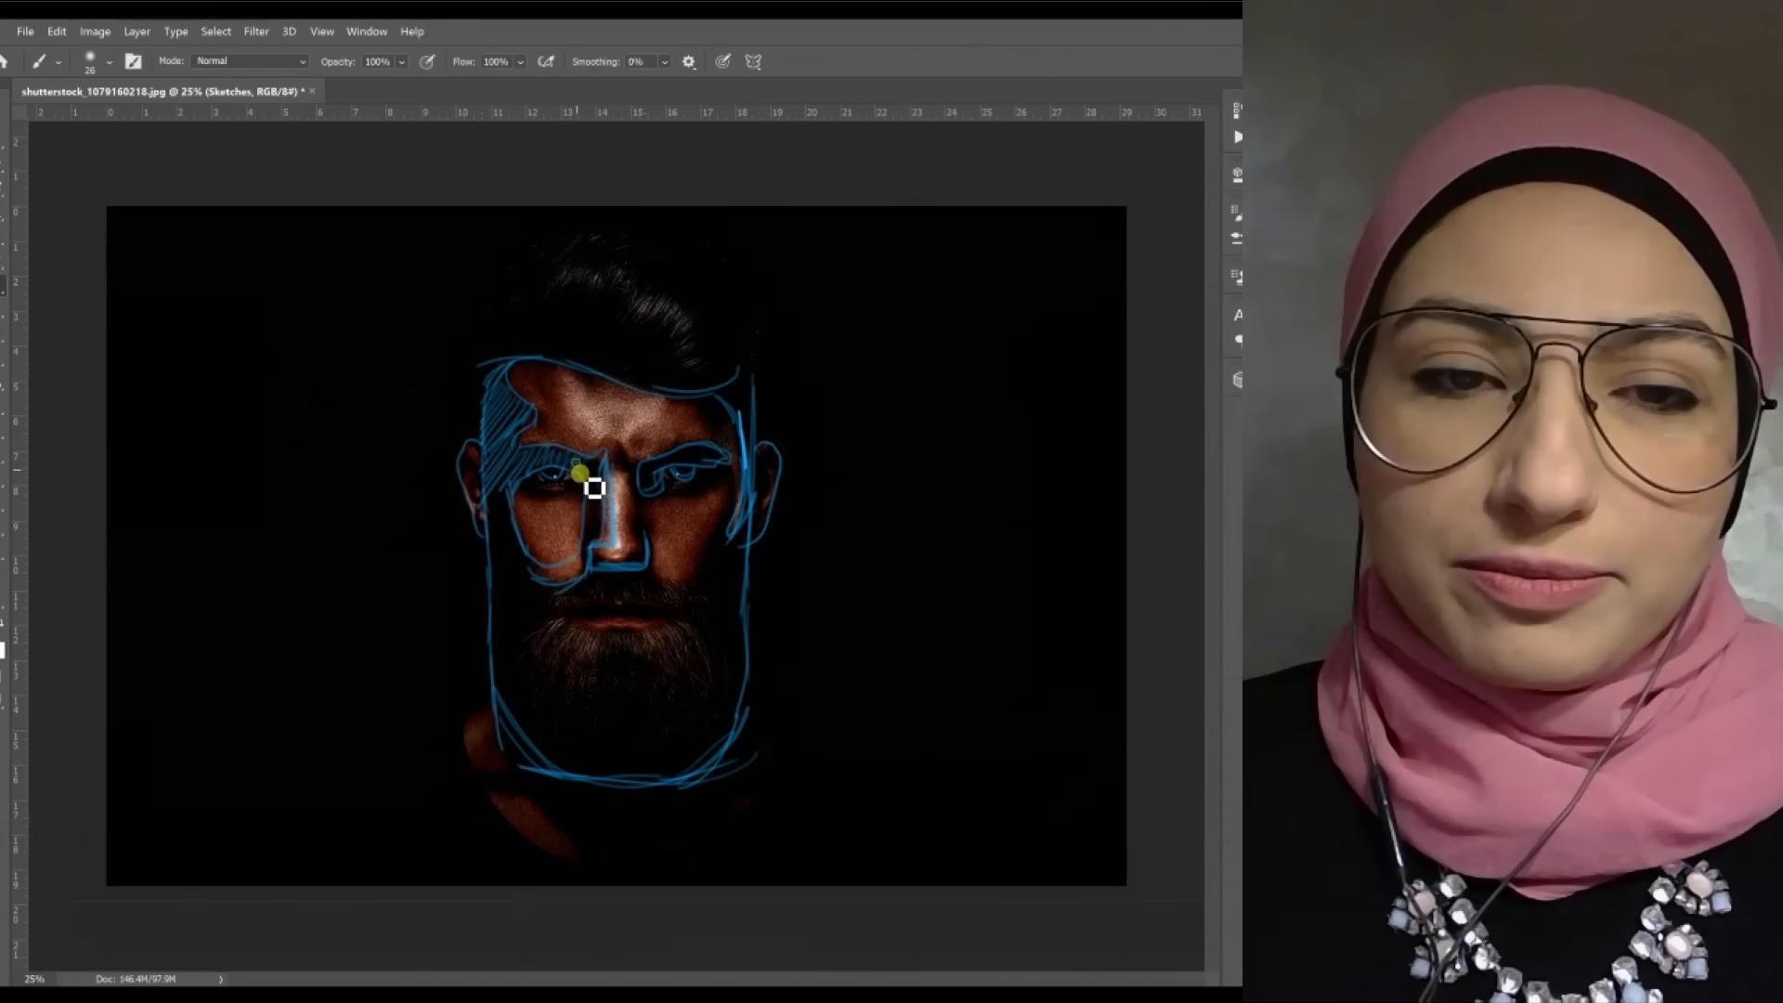
Brush blue hatching on the Sketches layer over the facial shadows around the nose, right eyebrow, hairline and both cheeks.
mouse_move(601, 542)
left_mouse_down()
mouse_move(517, 499)
mouse_move(497, 534)
mouse_move(517, 515)
mouse_move(554, 595)
left_mouse_up()
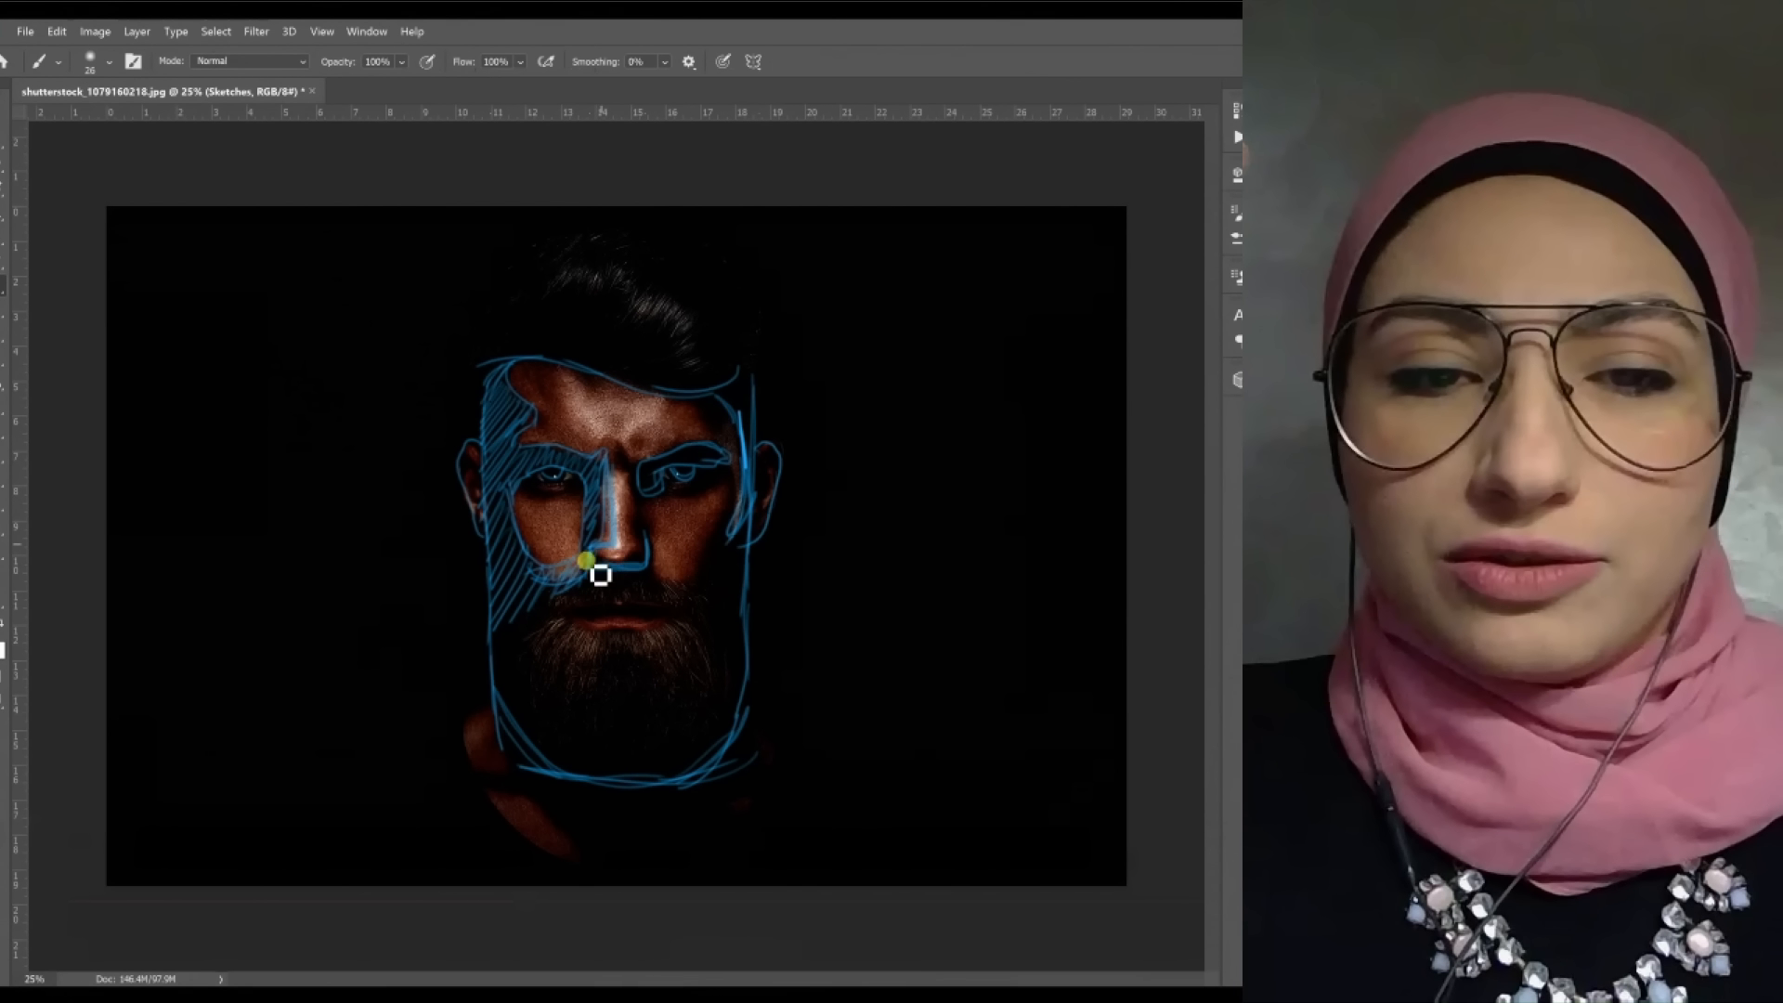
left_click_drag(594, 561, 642, 554)
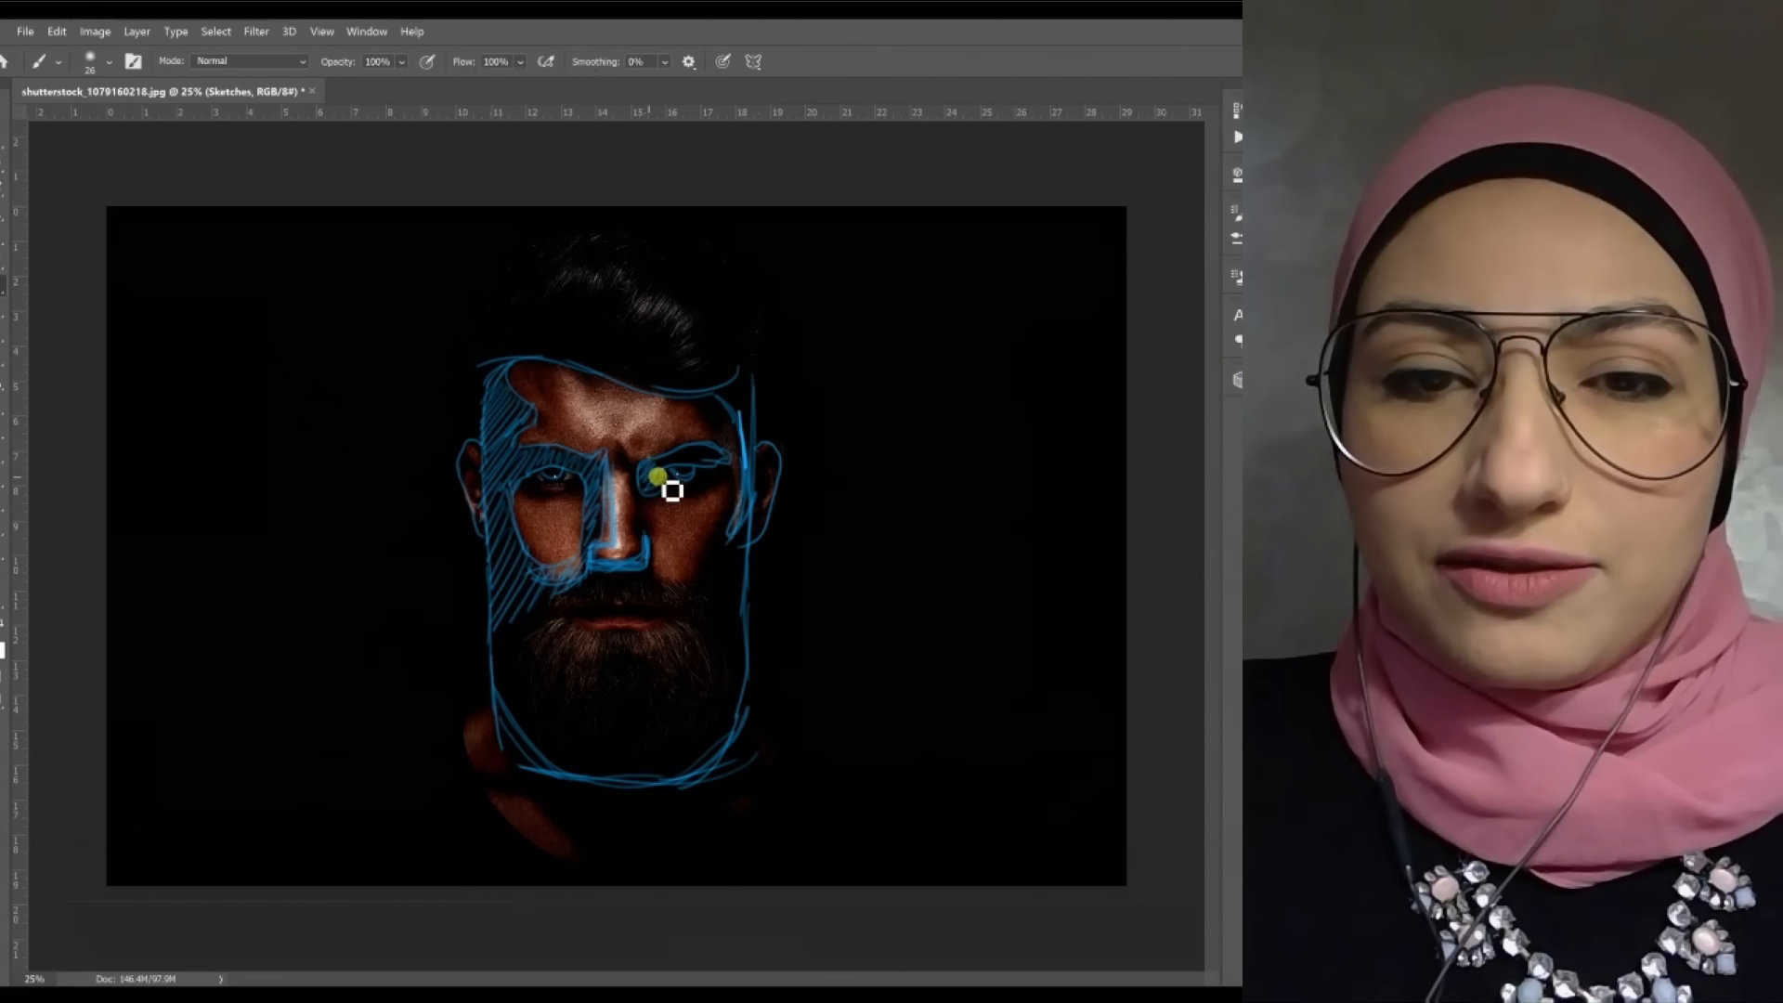
left_click_drag(672, 490, 694, 462)
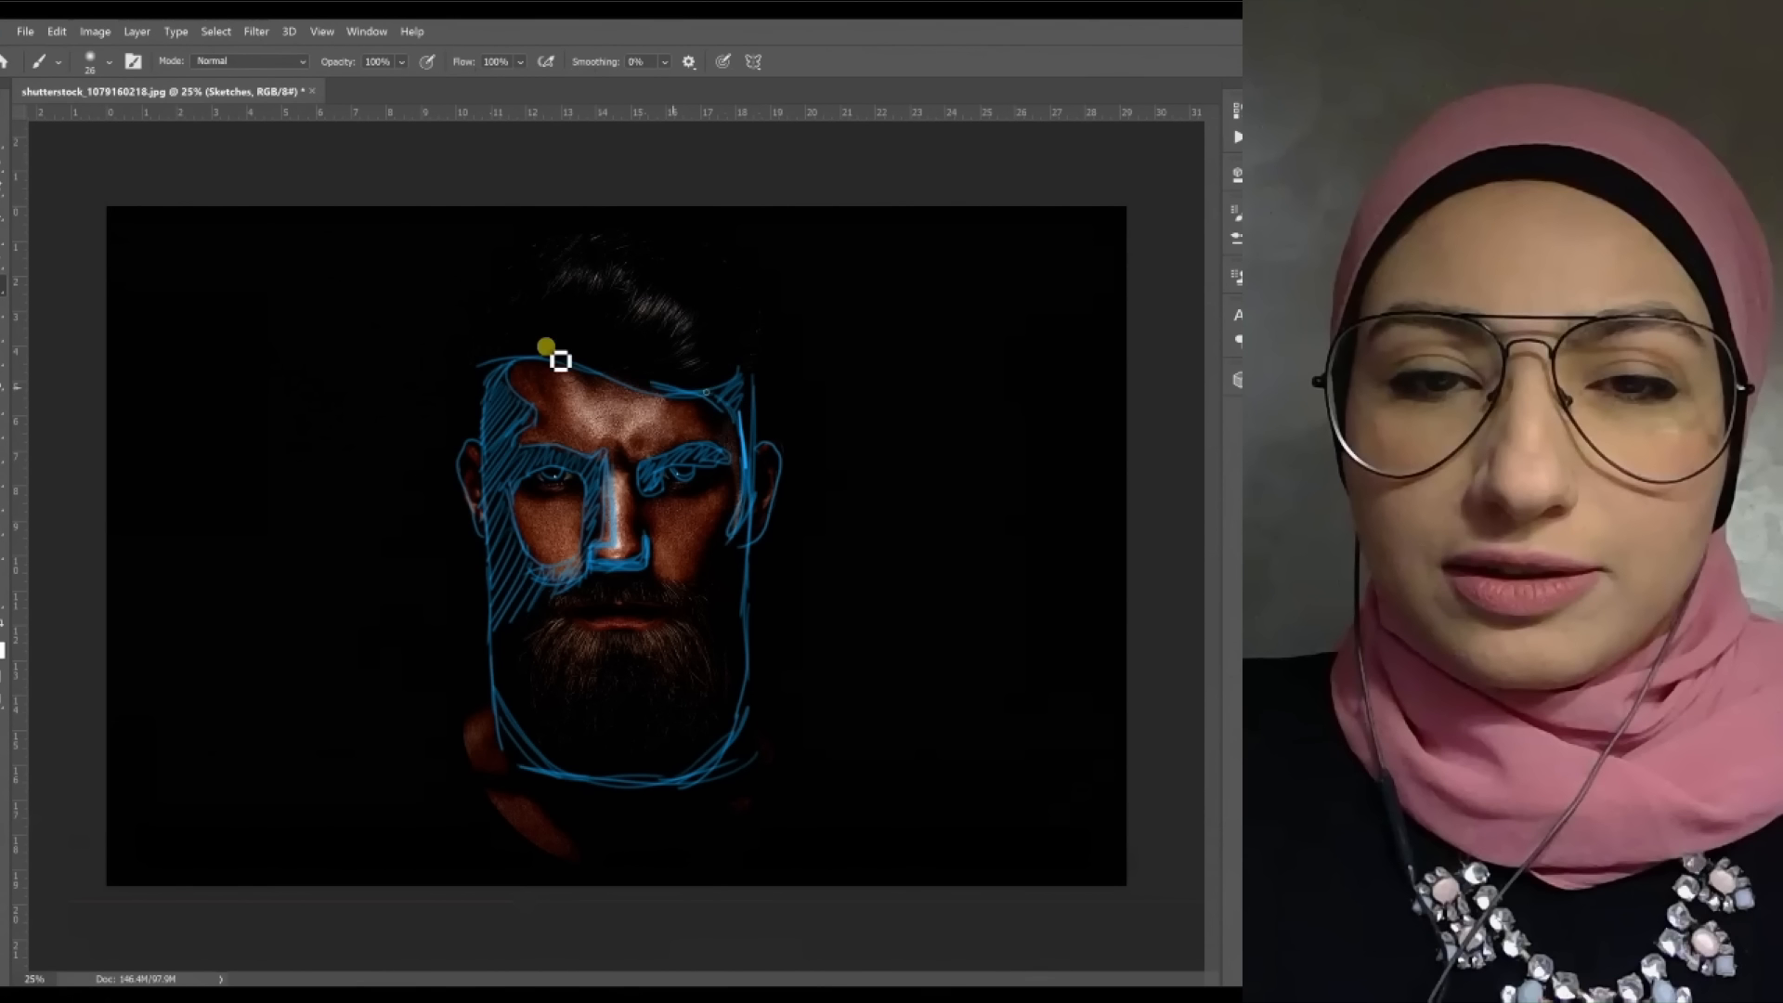
left_click_drag(560, 361, 762, 388)
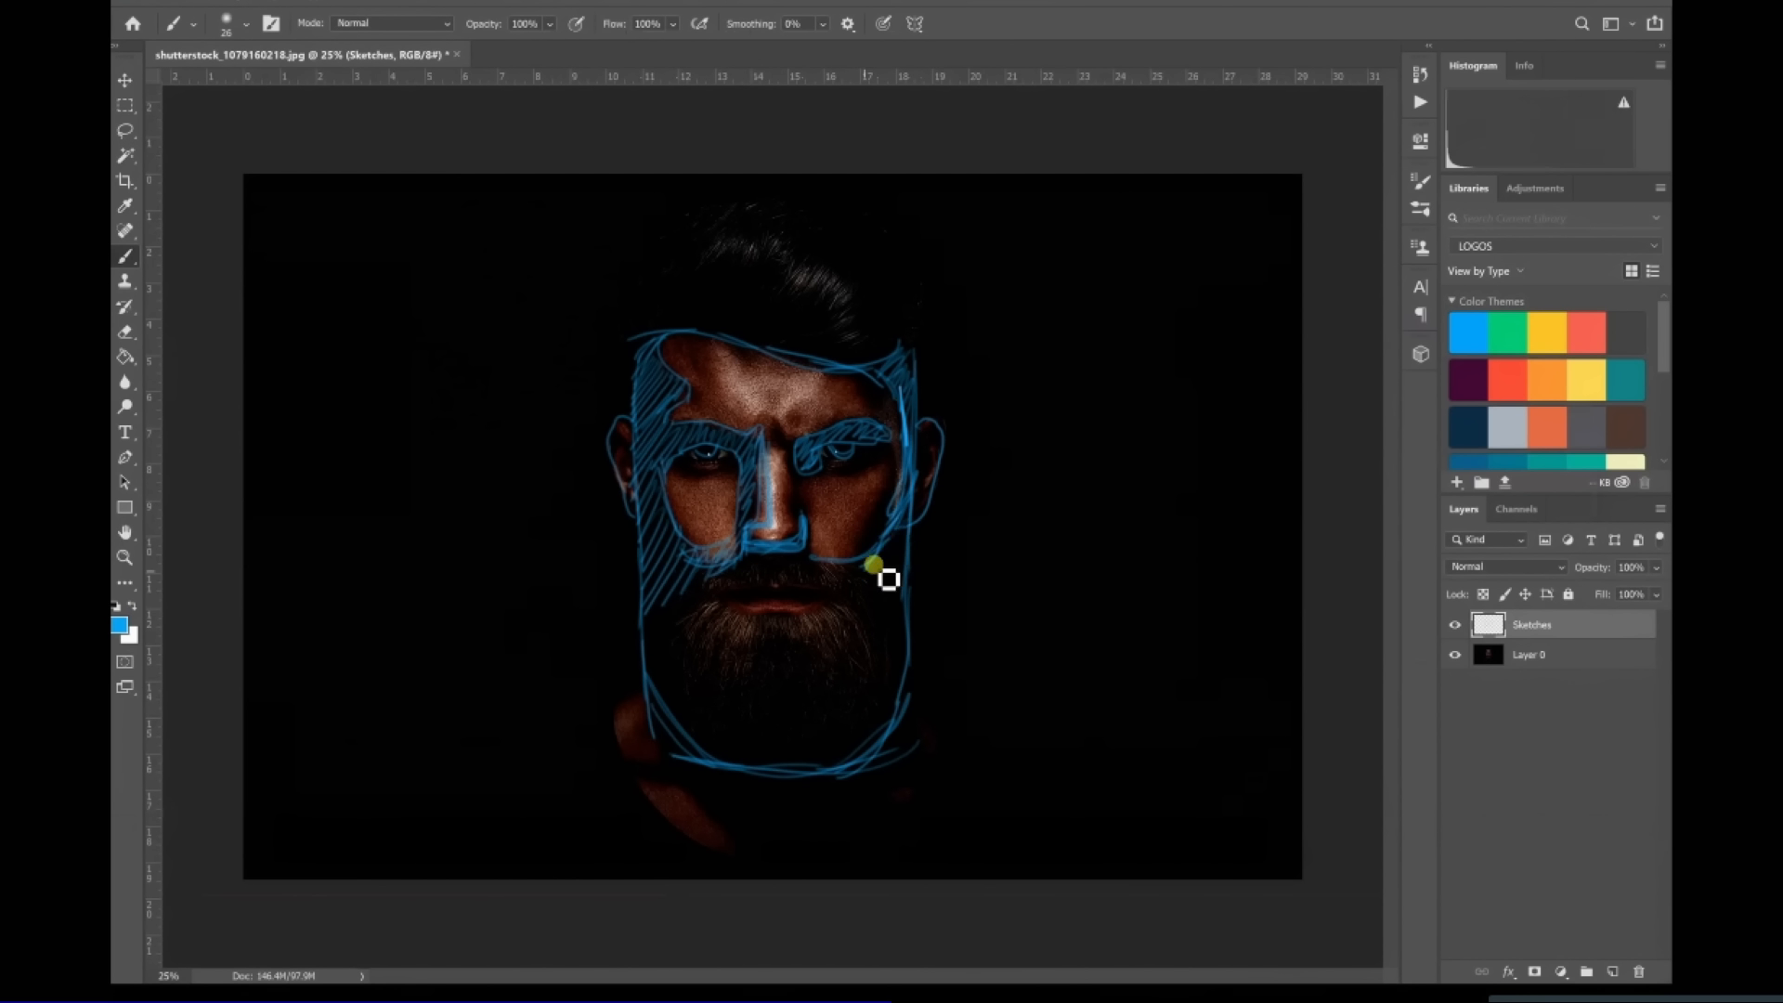
left_click_drag(916, 574, 904, 695)
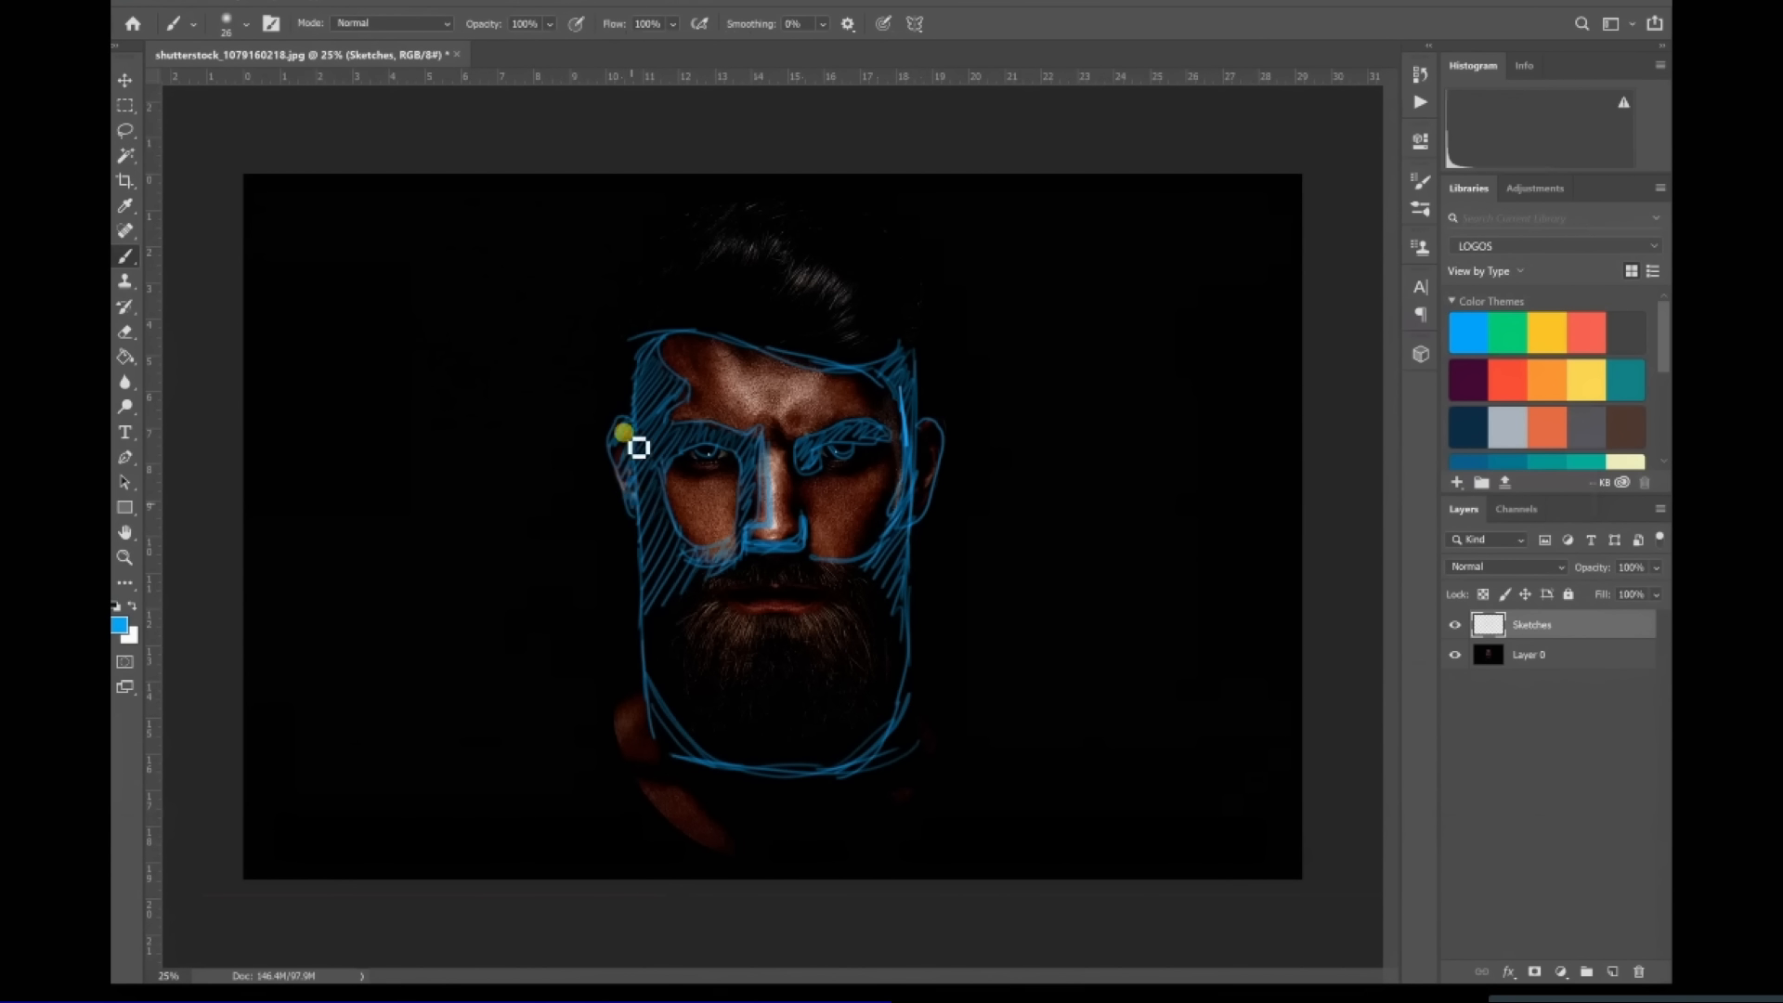
Toggle the visibility of the Sketches layer and the photo on Layer 0 to check the sketch alone.
left_click(1455, 624)
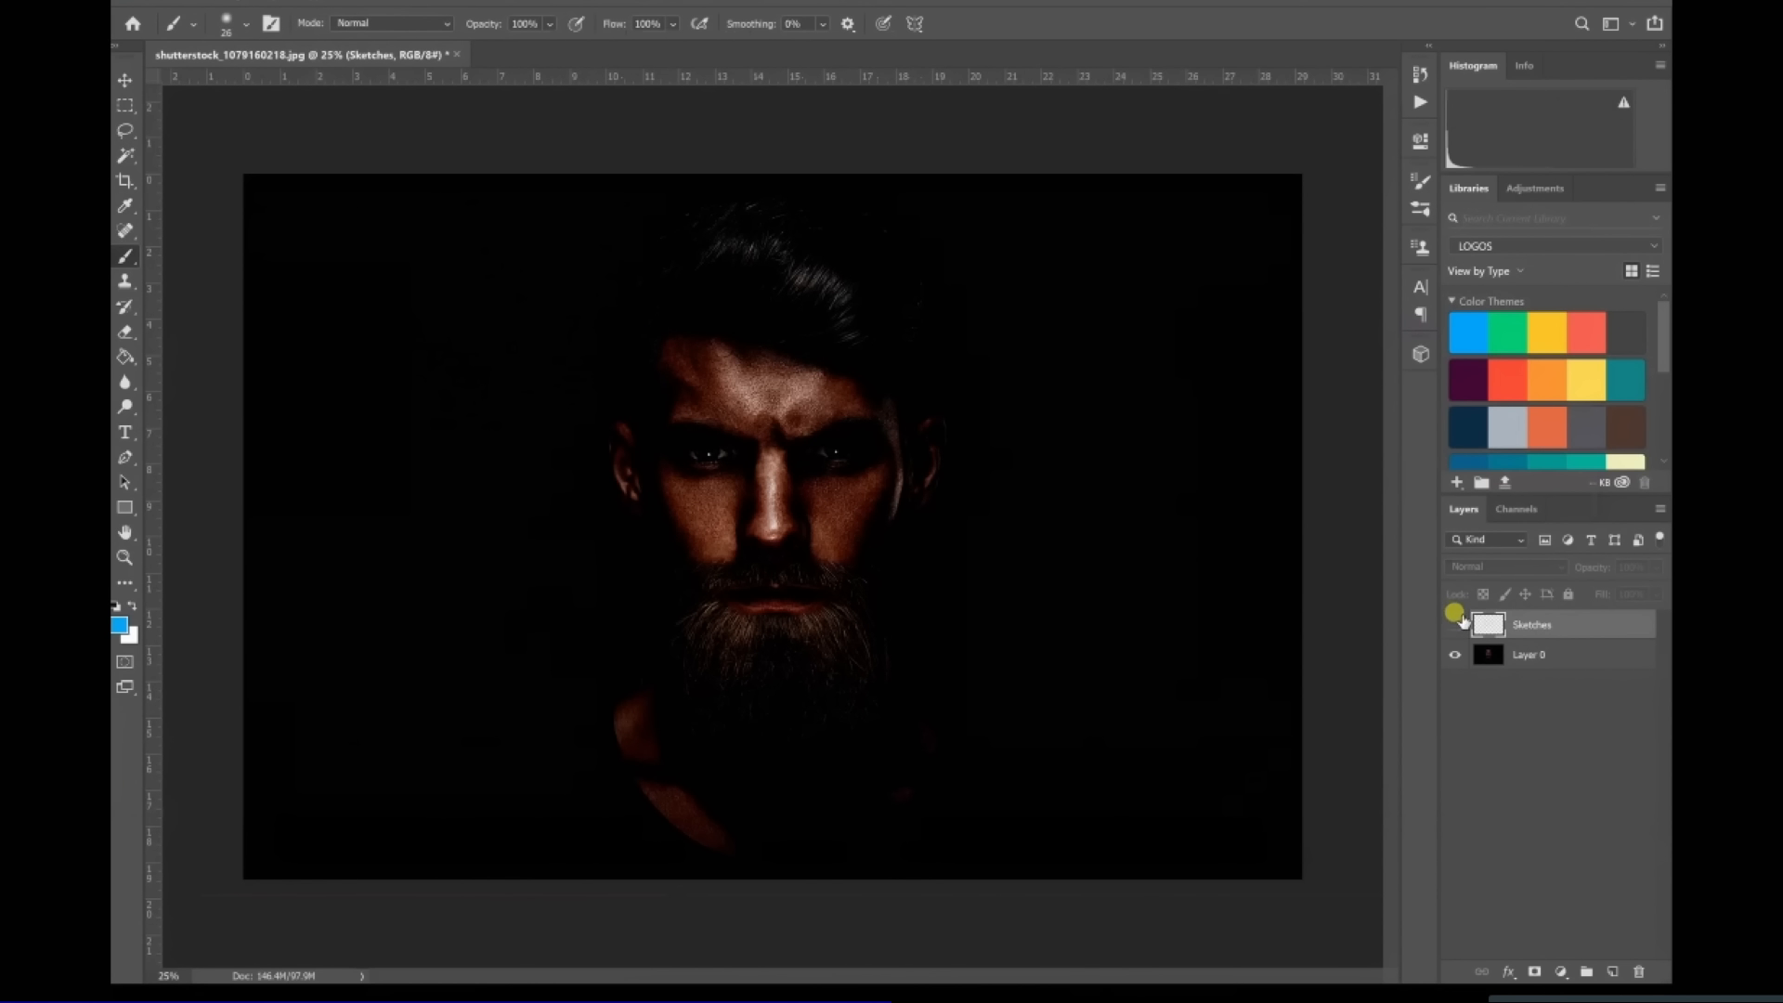
left_click(1455, 624)
left_click(1454, 655)
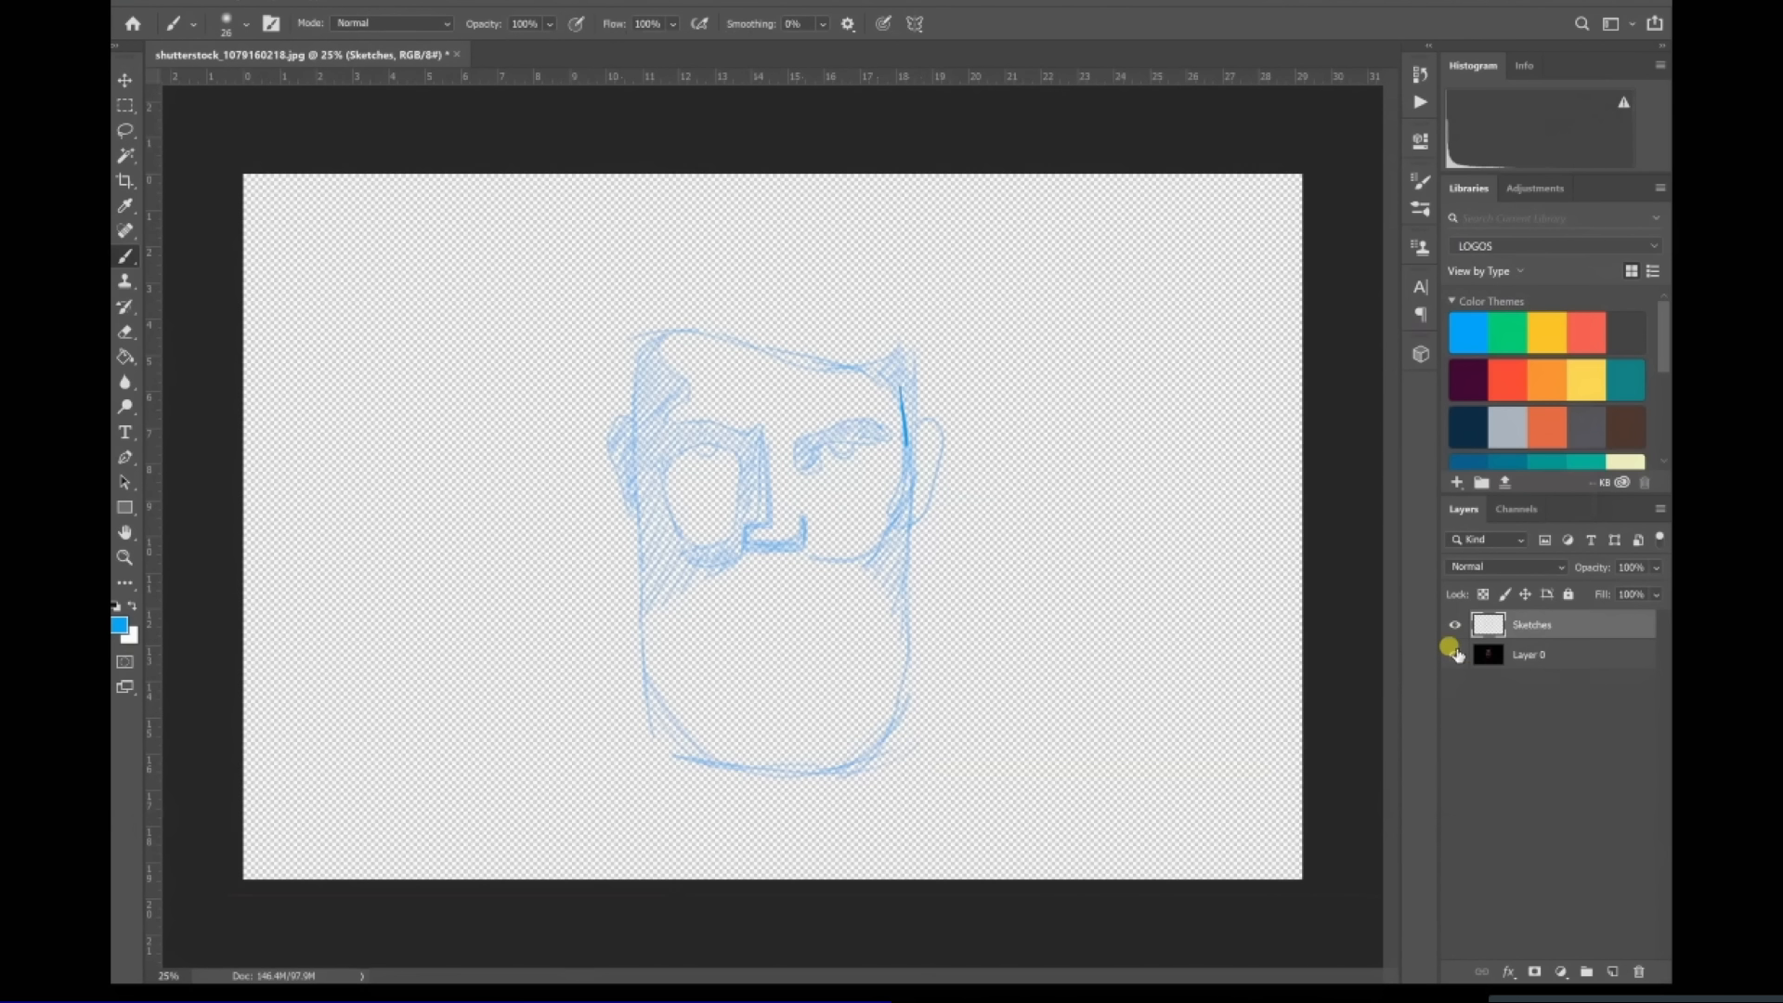
left_click(1456, 655)
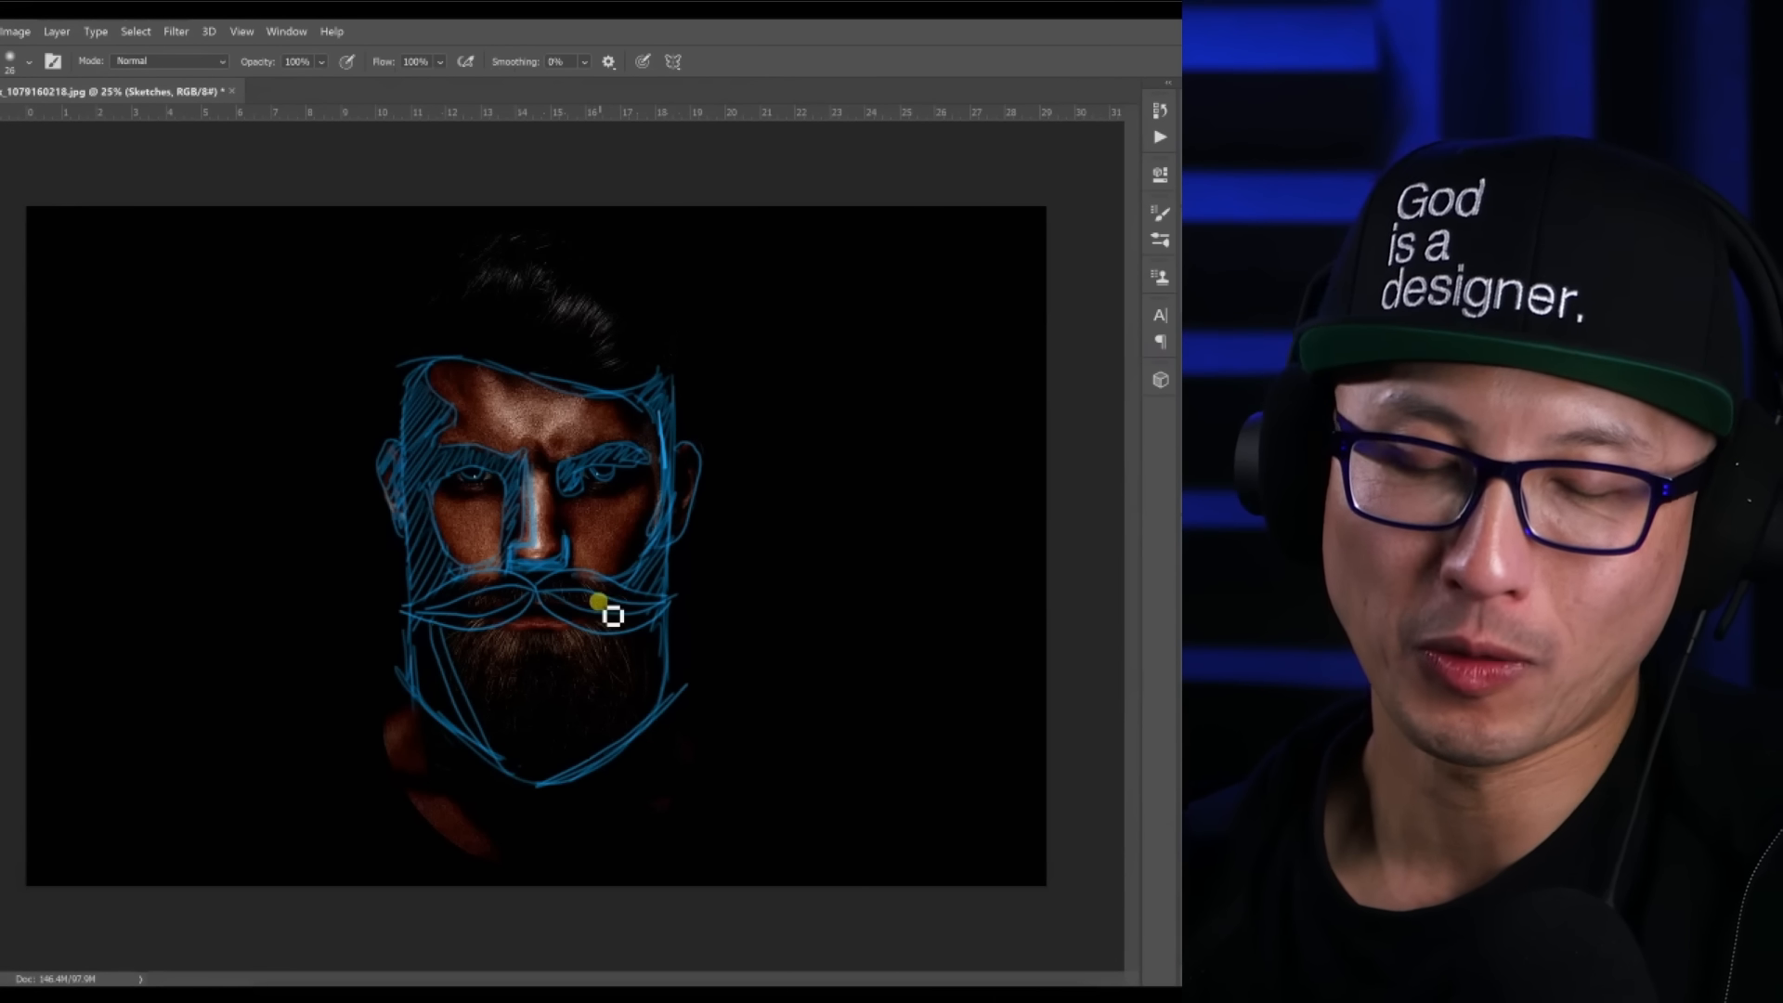
Undo the last brush stroke and sketch curved vertical strands through the beard, running from the moustache to the chin point.
key("ctrl+z")
mouse_move(433, 632)
left_mouse_down()
mouse_move(469, 731)
mouse_move(541, 768)
mouse_move(491, 717)
mouse_move(521, 718)
mouse_move(484, 637)
mouse_move(517, 769)
left_mouse_up()
left_click_drag(637, 637, 605, 751)
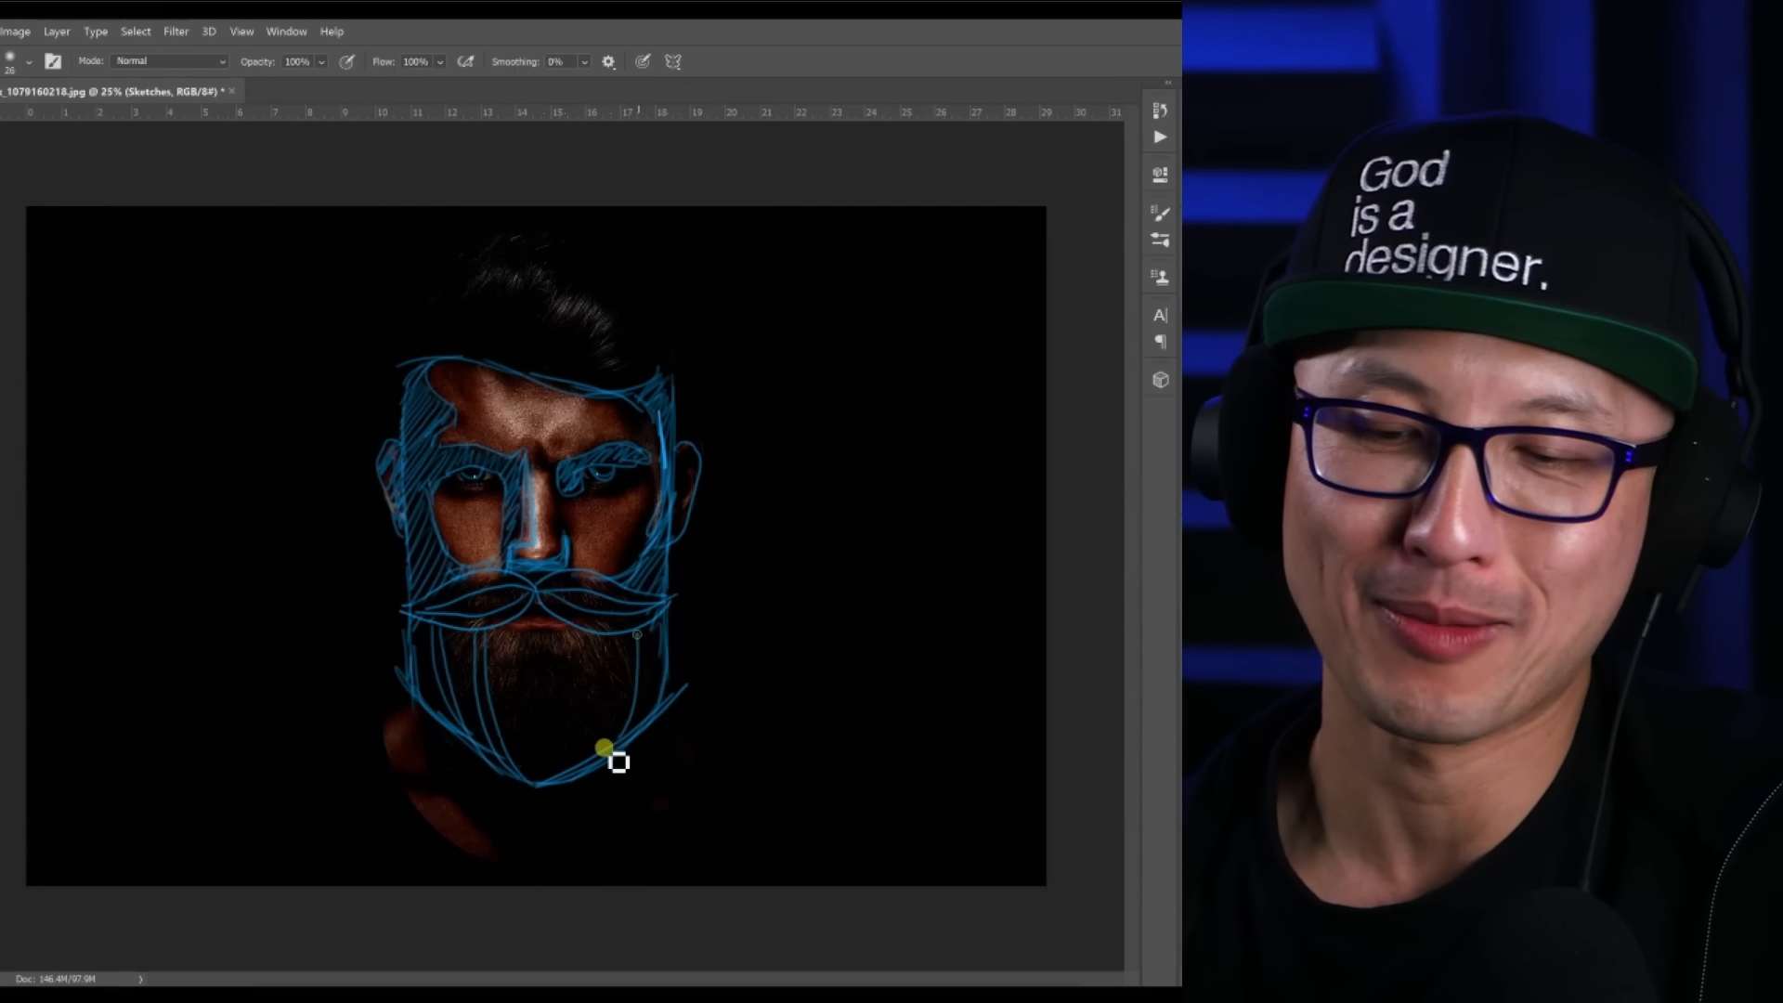
mouse_move(643, 647)
left_mouse_down()
mouse_move(638, 708)
mouse_move(593, 764)
left_mouse_up()
mouse_move(609, 641)
left_mouse_down()
mouse_move(548, 784)
mouse_move(565, 781)
left_mouse_up()
left_click_drag(535, 603, 548, 771)
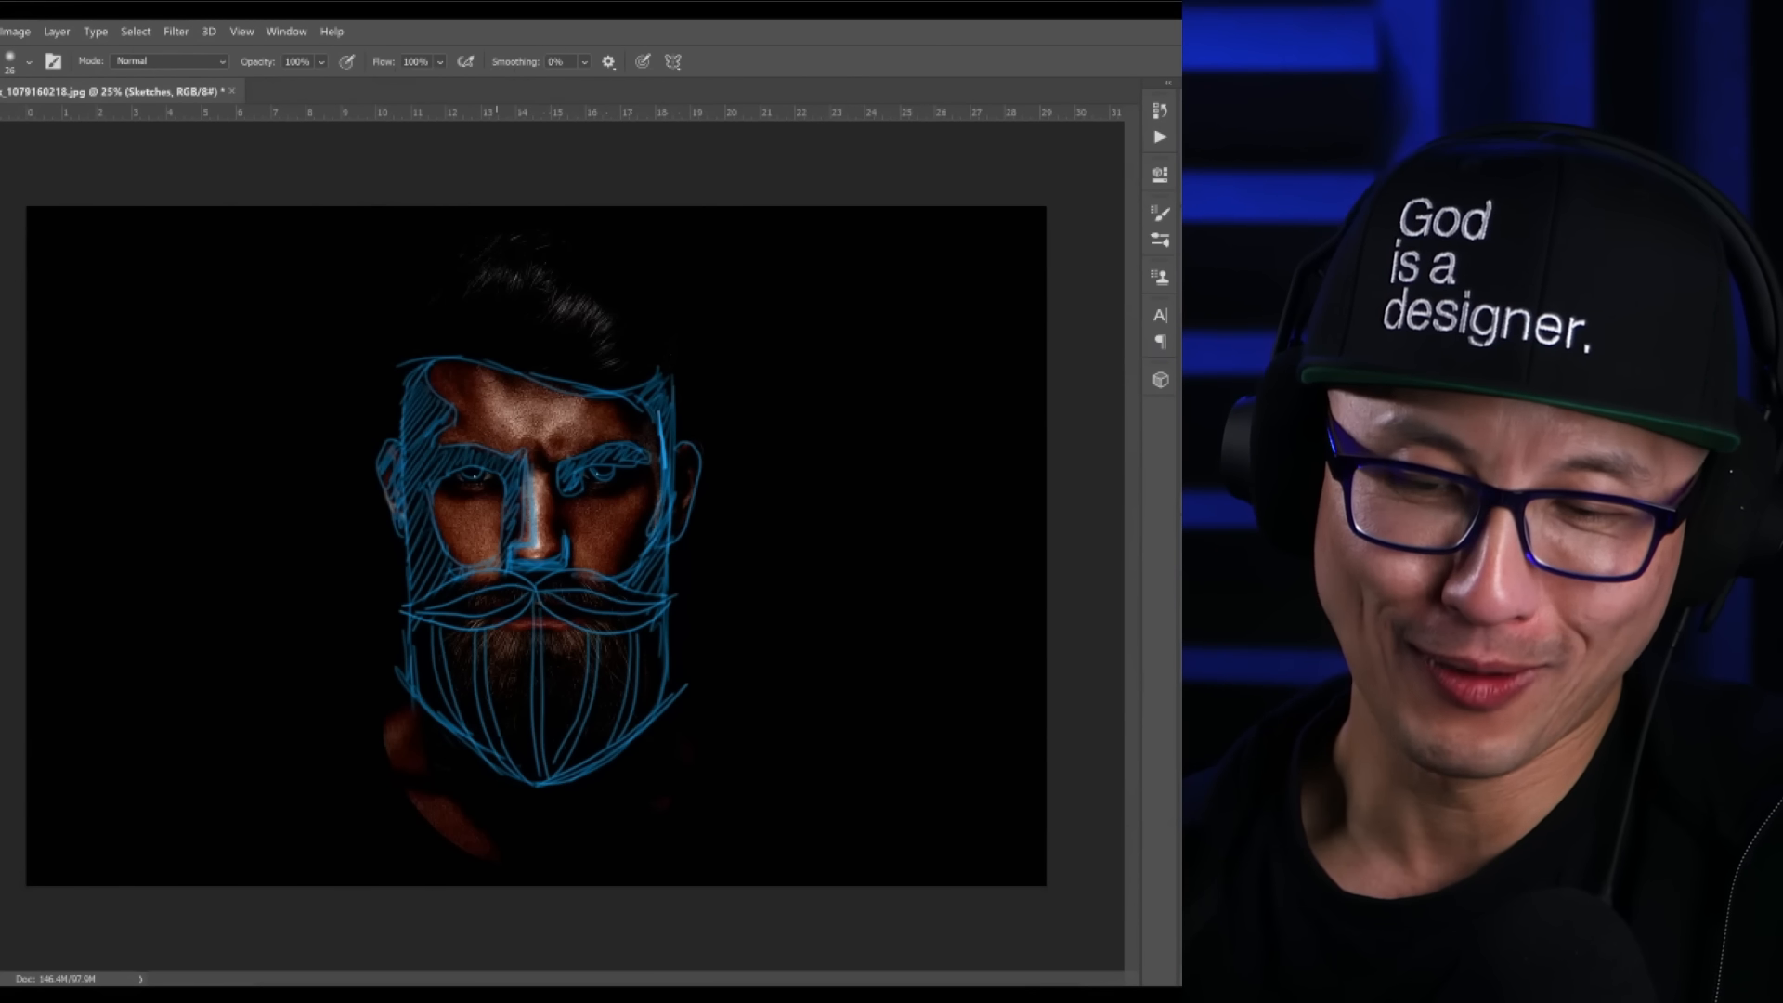
Hide the photo layer and darken the hatching along the left eyebrow and the side of the nose.
left_click(1185, 666)
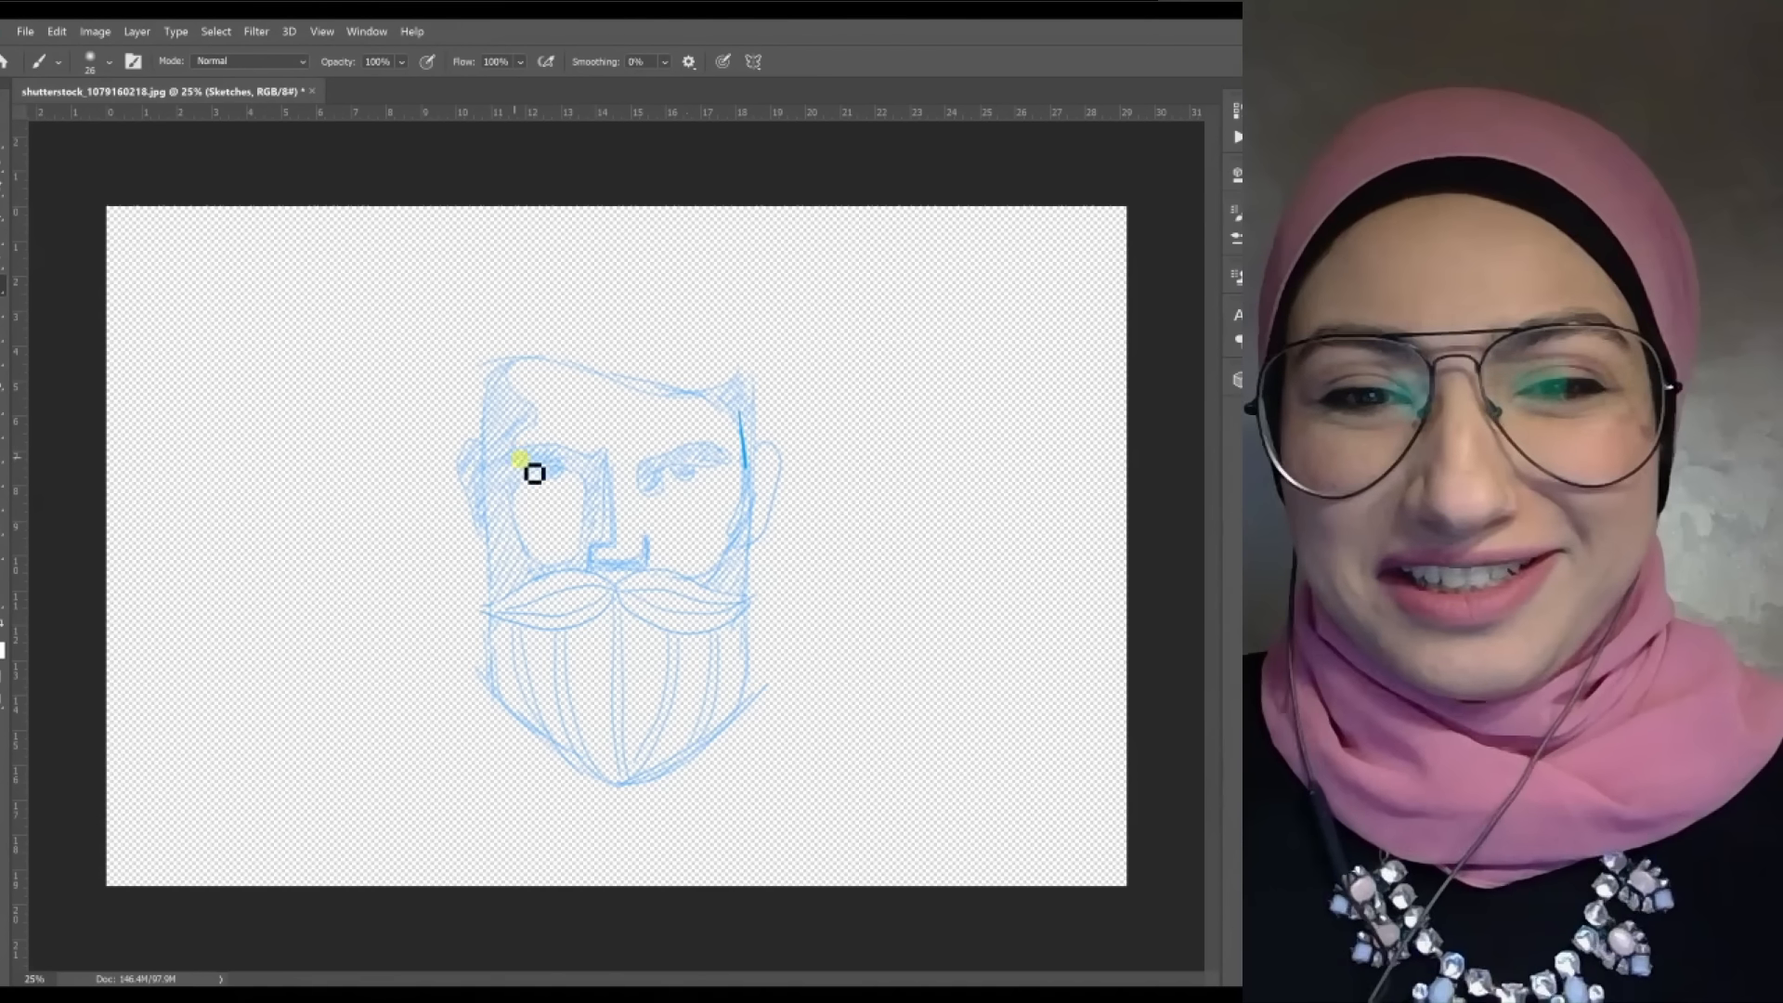
left_click_drag(596, 464, 599, 535)
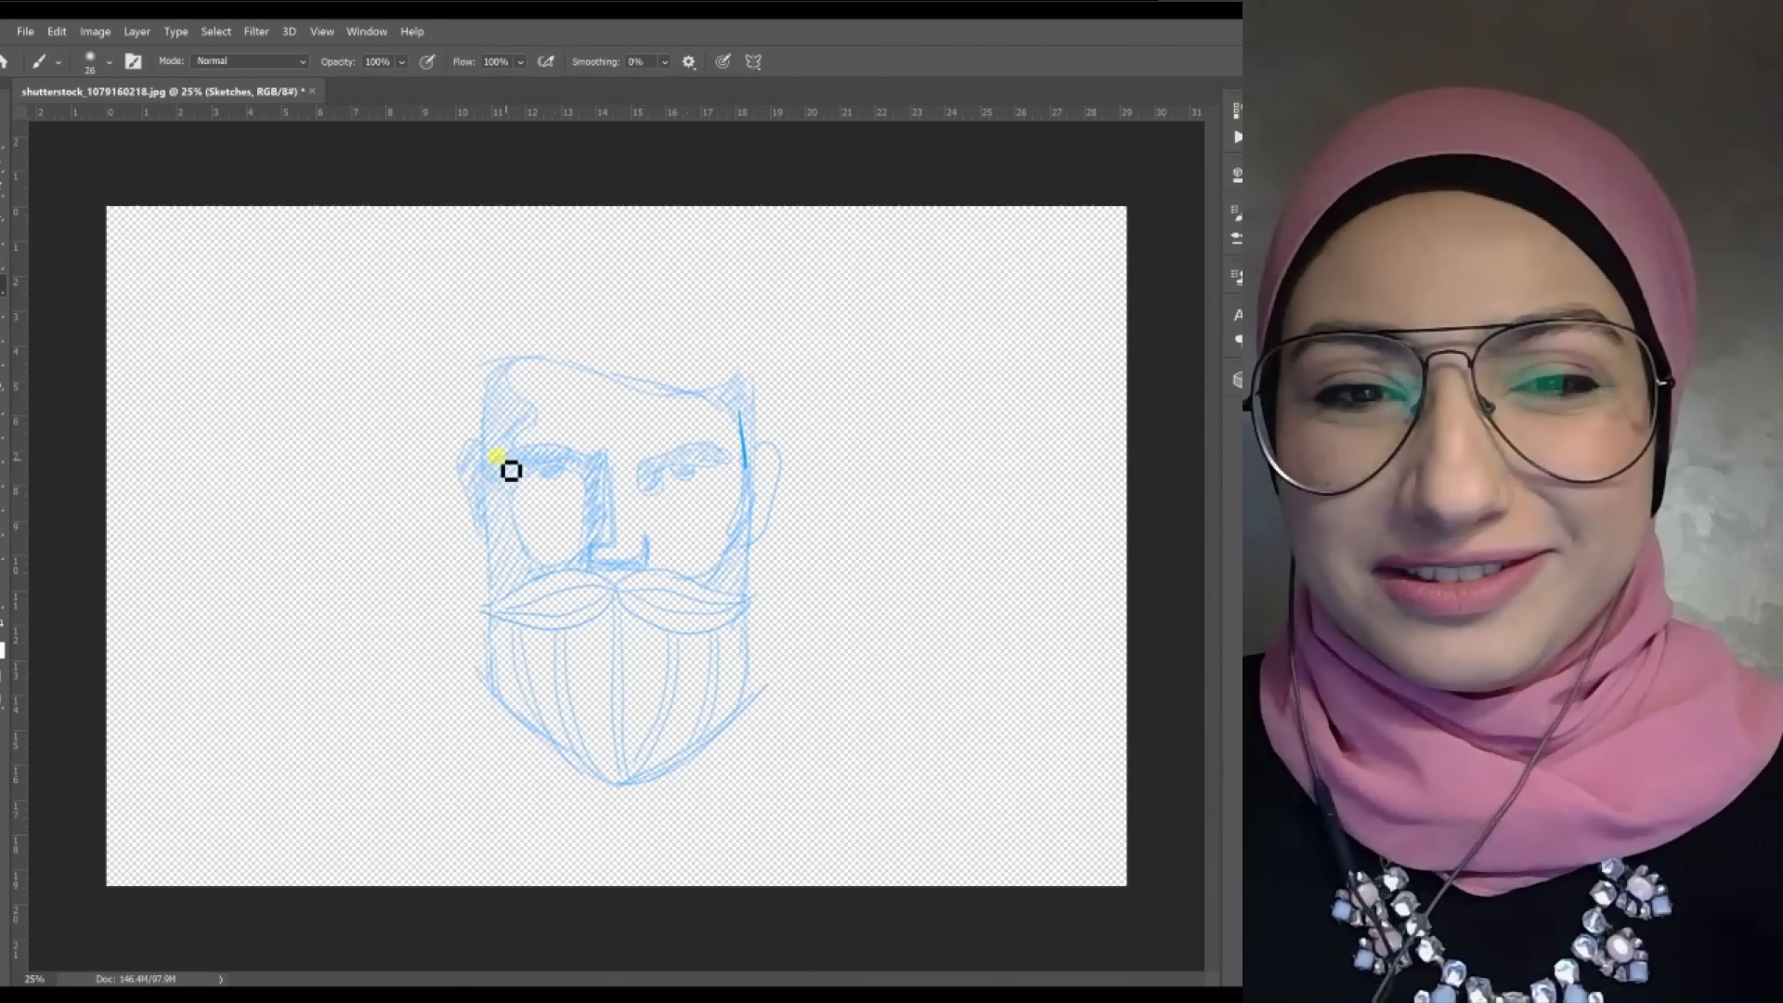
Darken the hatching along the hairline and both cheeks of the sketched face, and show the photo layer again.
mouse_move(514, 426)
left_mouse_down()
mouse_move(498, 426)
mouse_move(505, 454)
left_mouse_up()
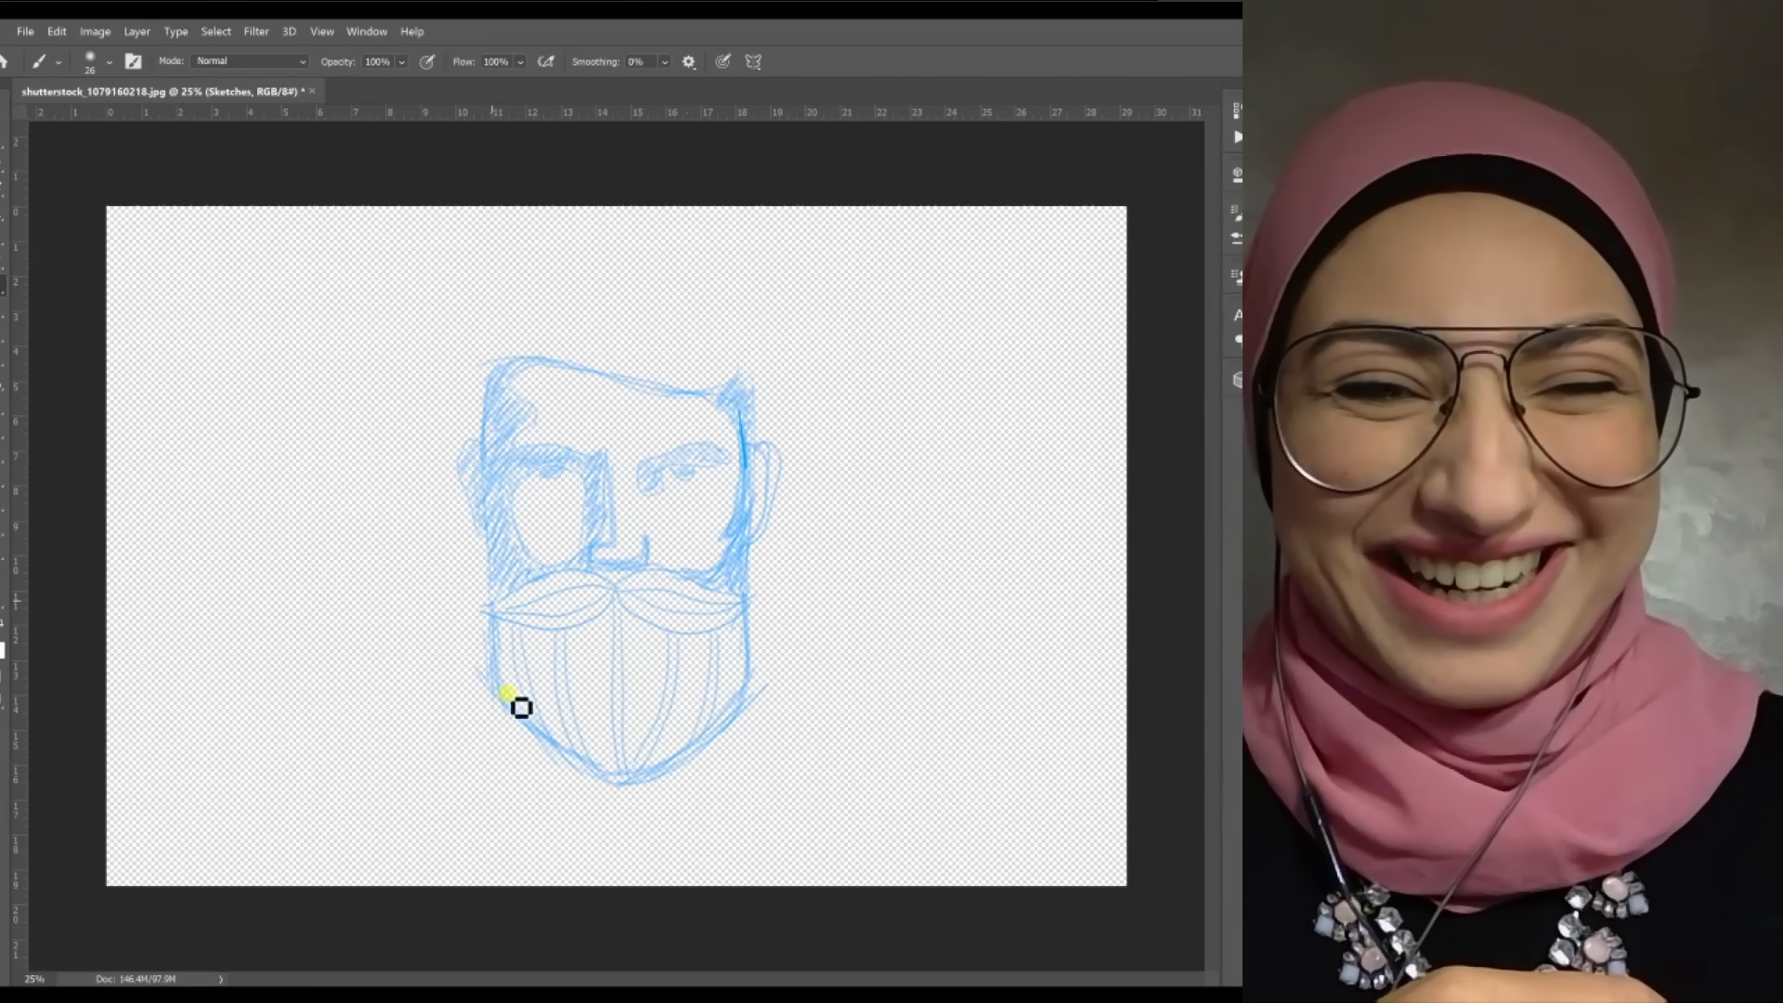
left_click(1172, 605)
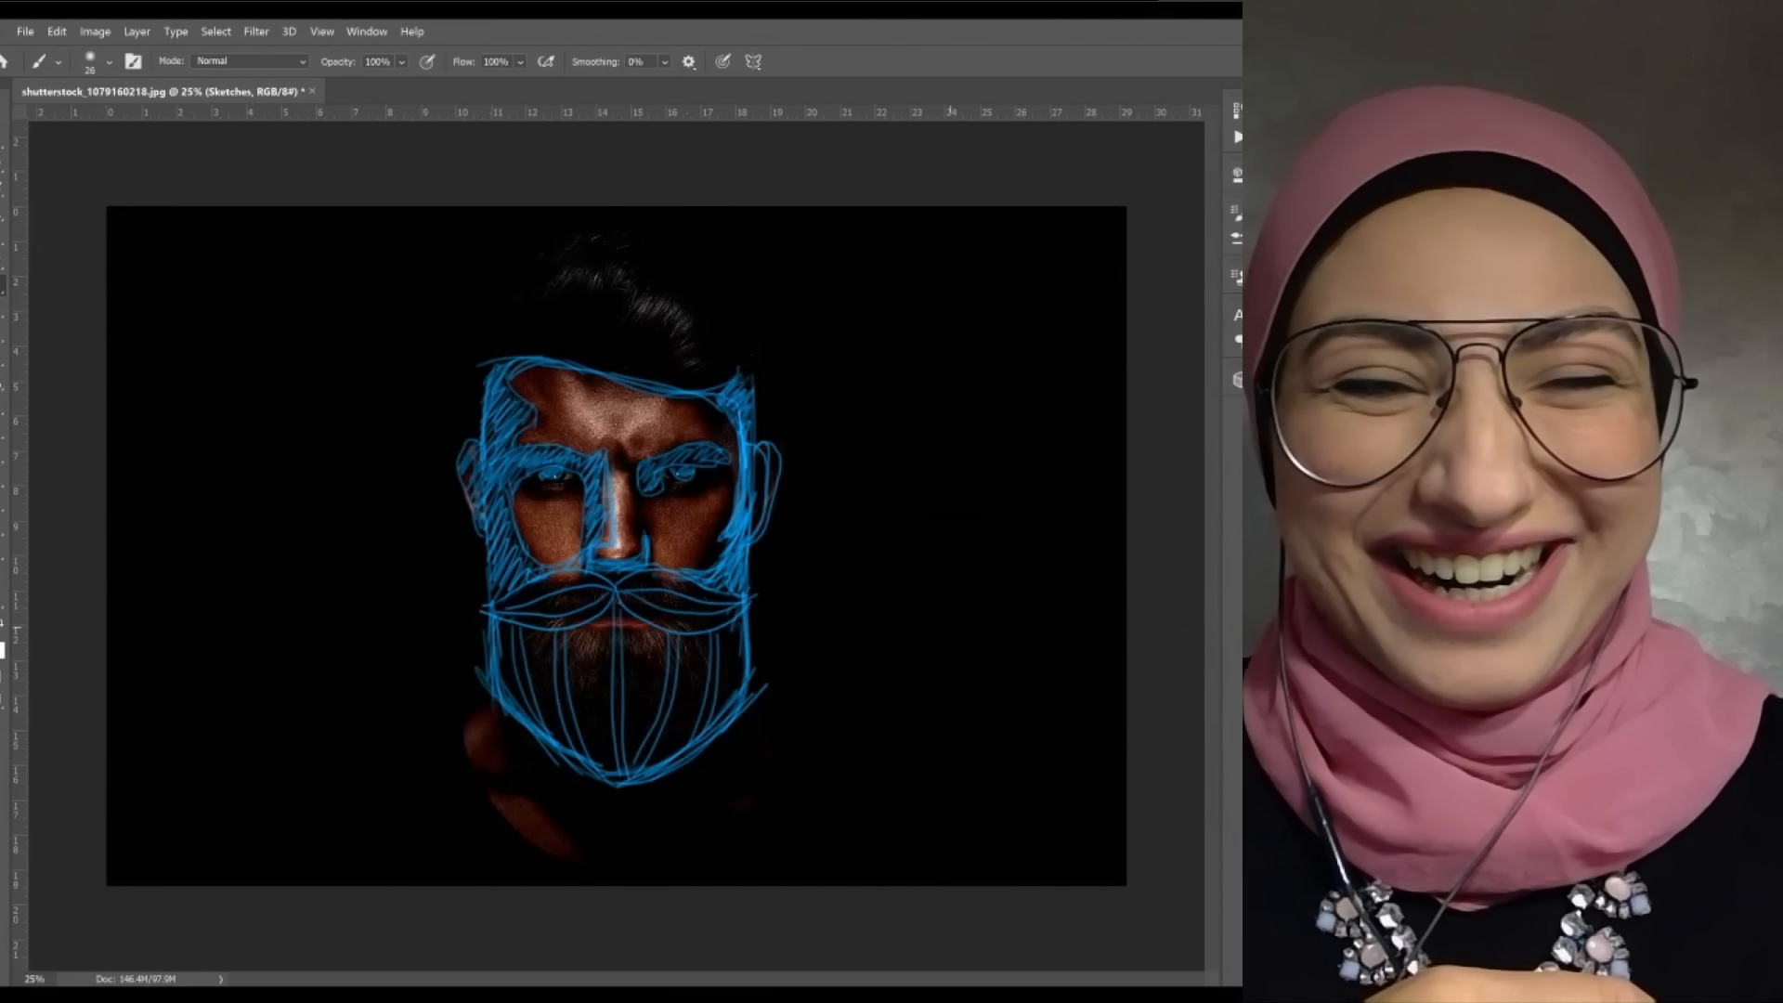
Redraw the inner beard strands as curved lines from the moustache to the chin point, and erase the stray beard strokes.
key("e")
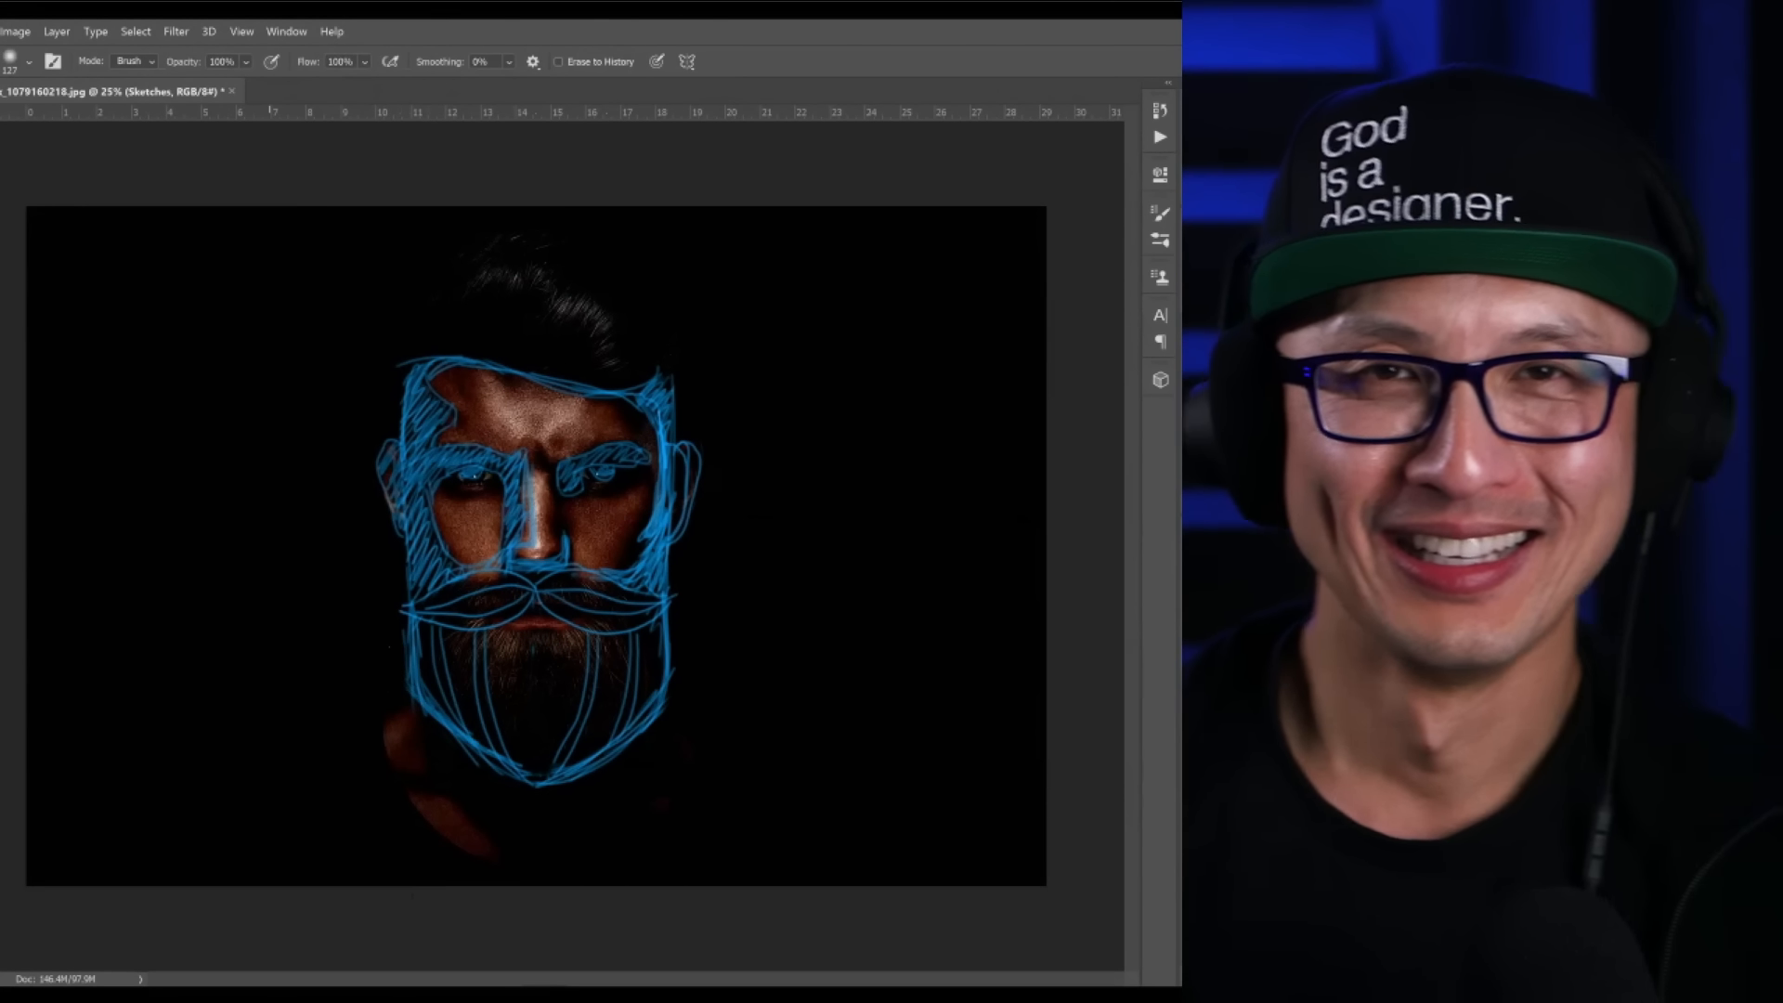
key("b")
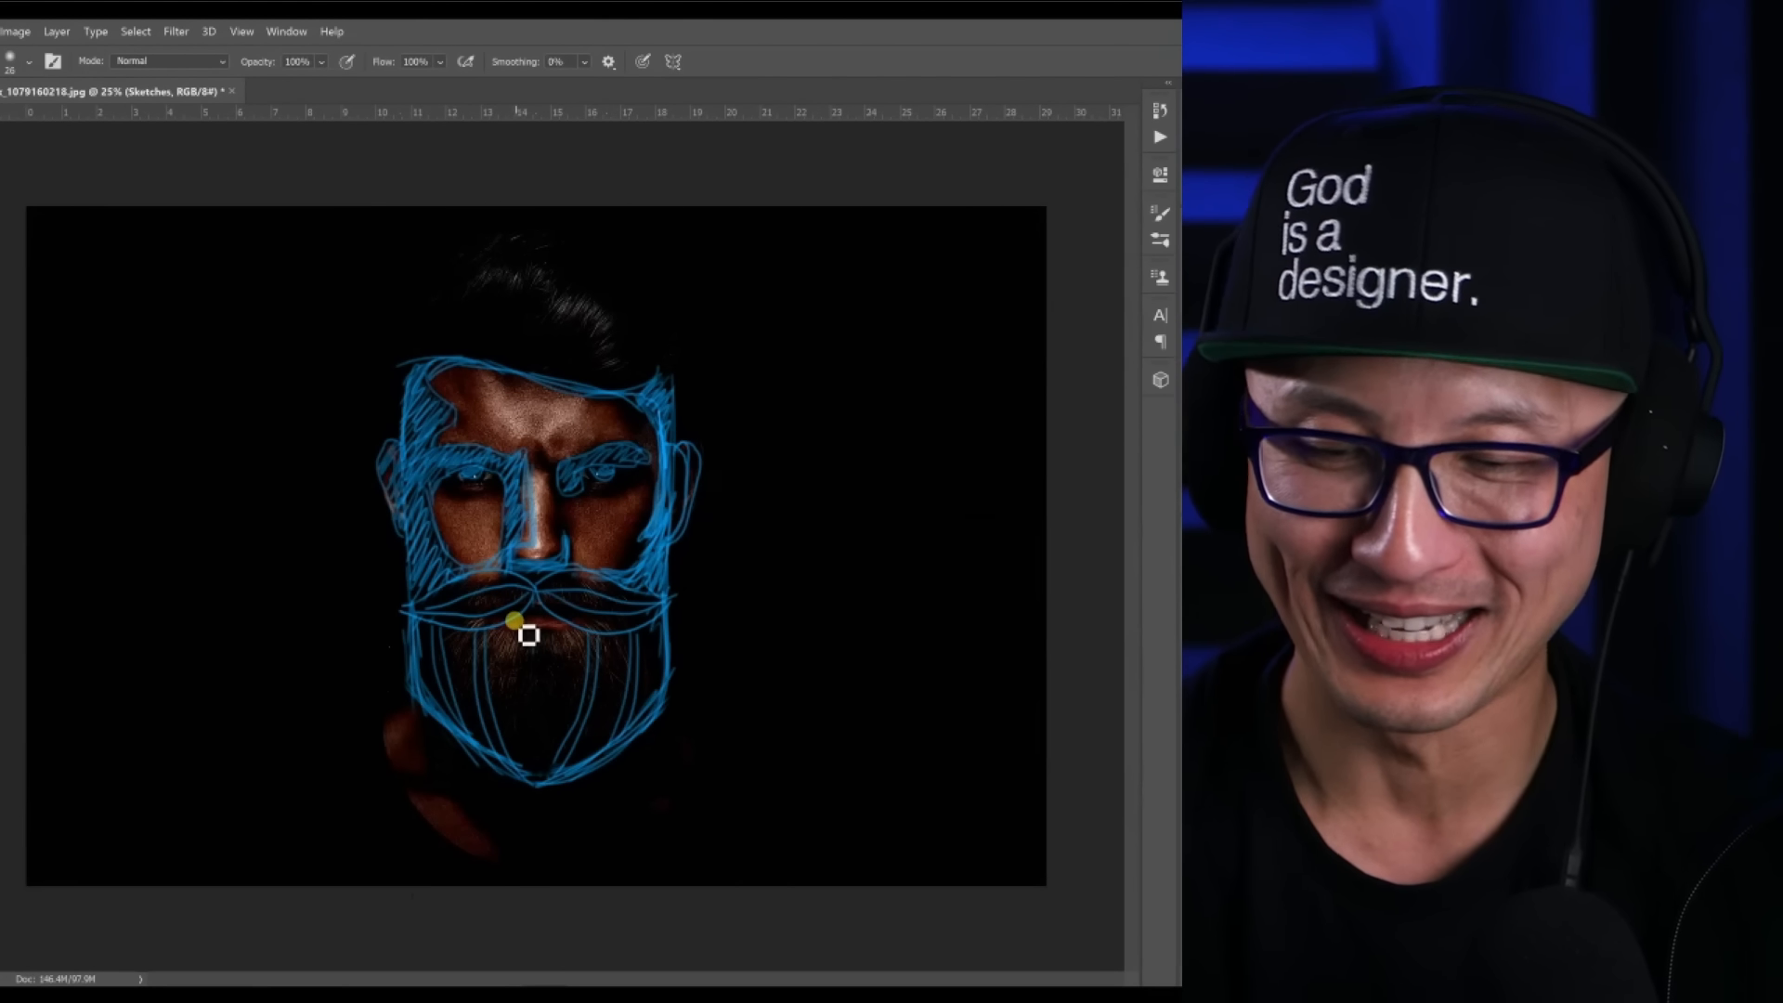
mouse_move(507, 624)
left_mouse_down()
mouse_move(499, 708)
mouse_move(543, 777)
left_mouse_up()
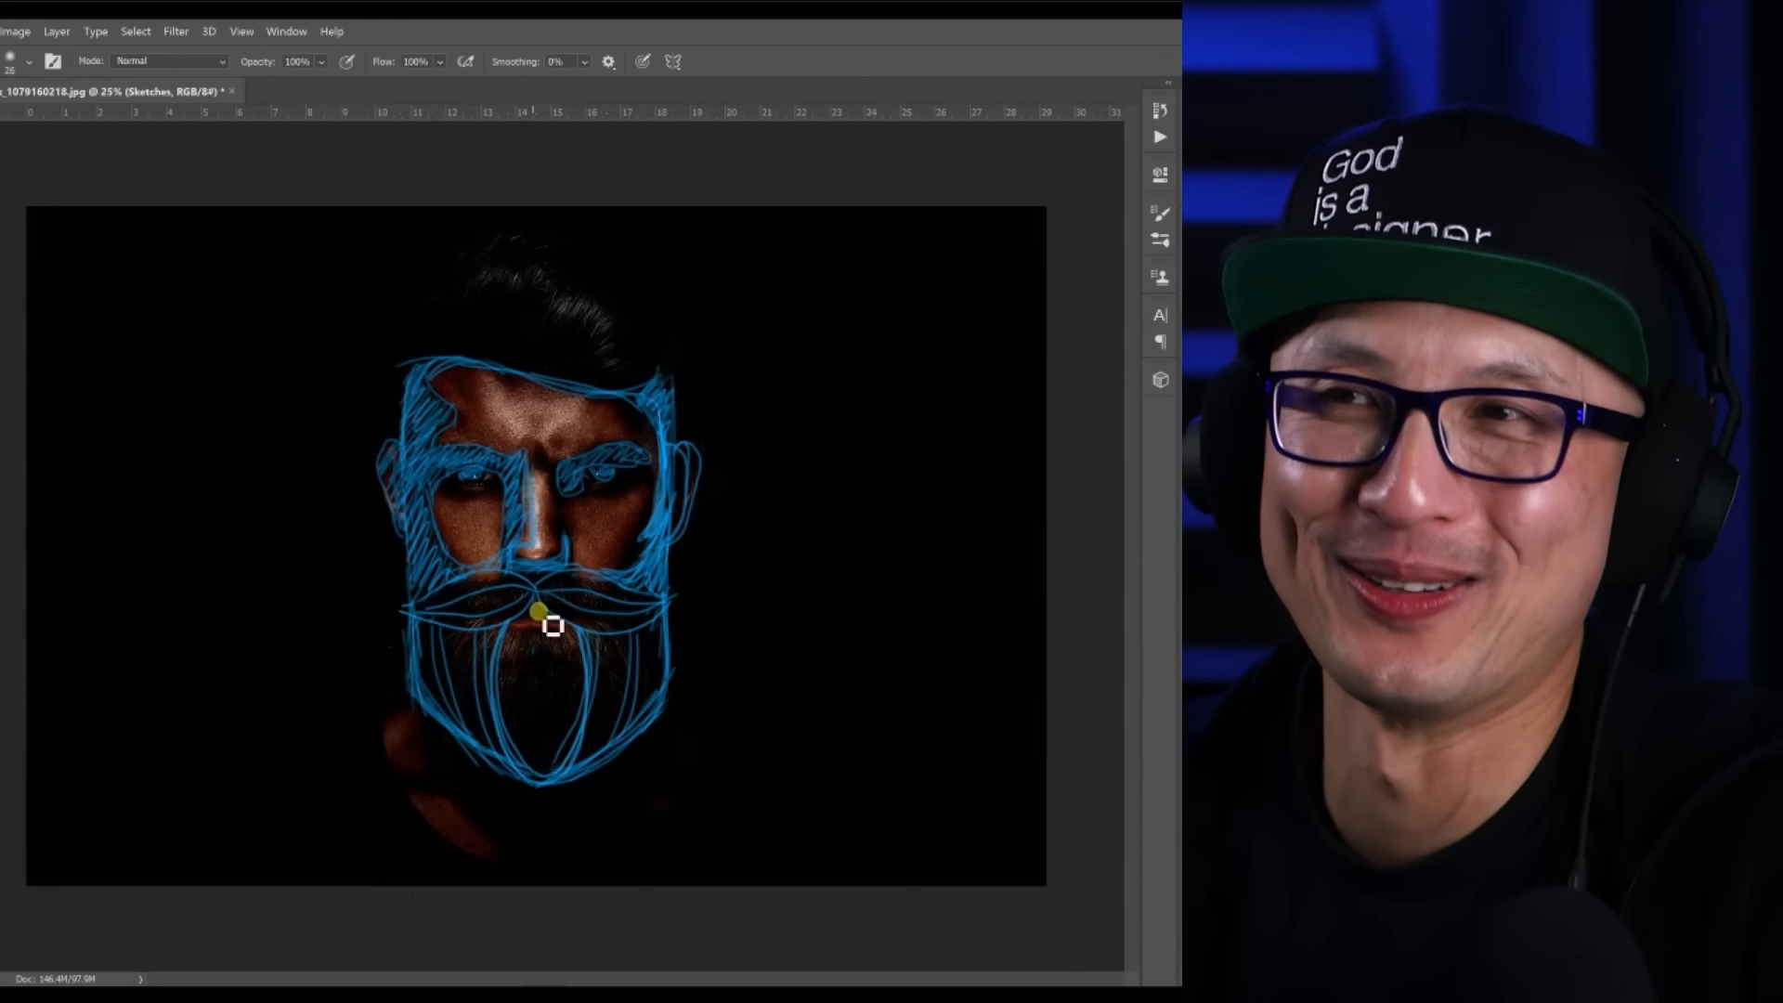
mouse_move(535, 605)
left_mouse_down()
mouse_move(550, 710)
mouse_move(537, 769)
left_mouse_up()
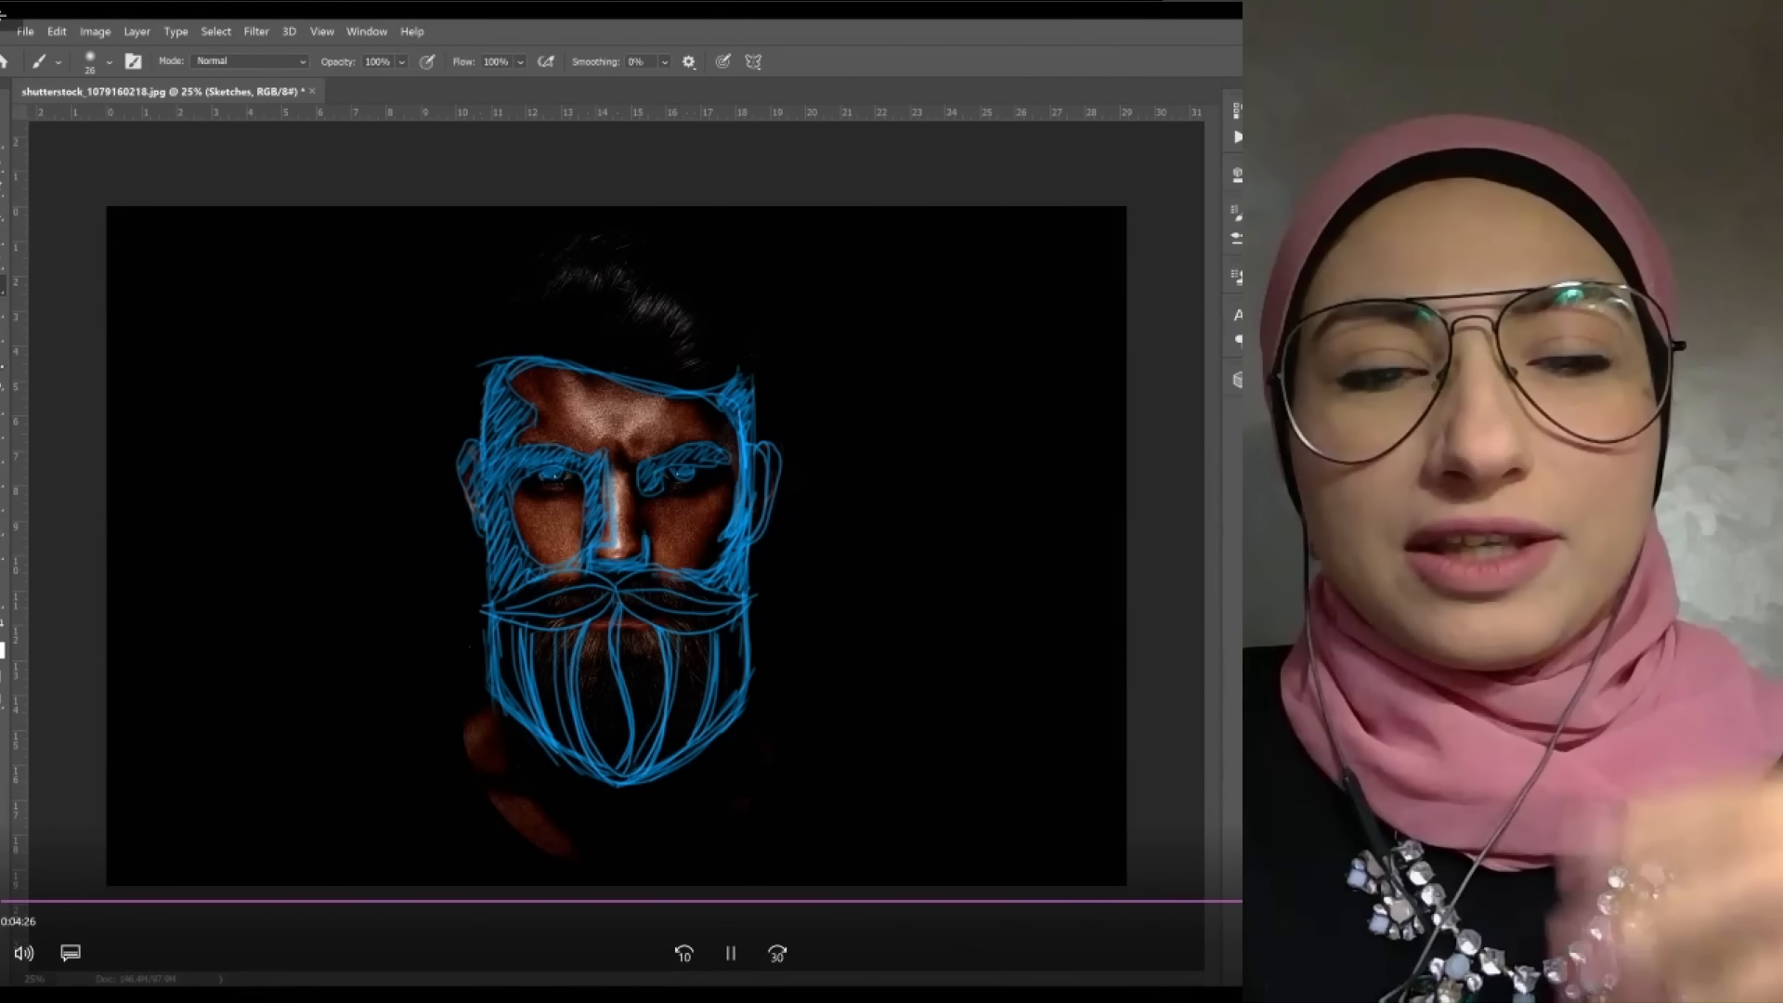
key("e")
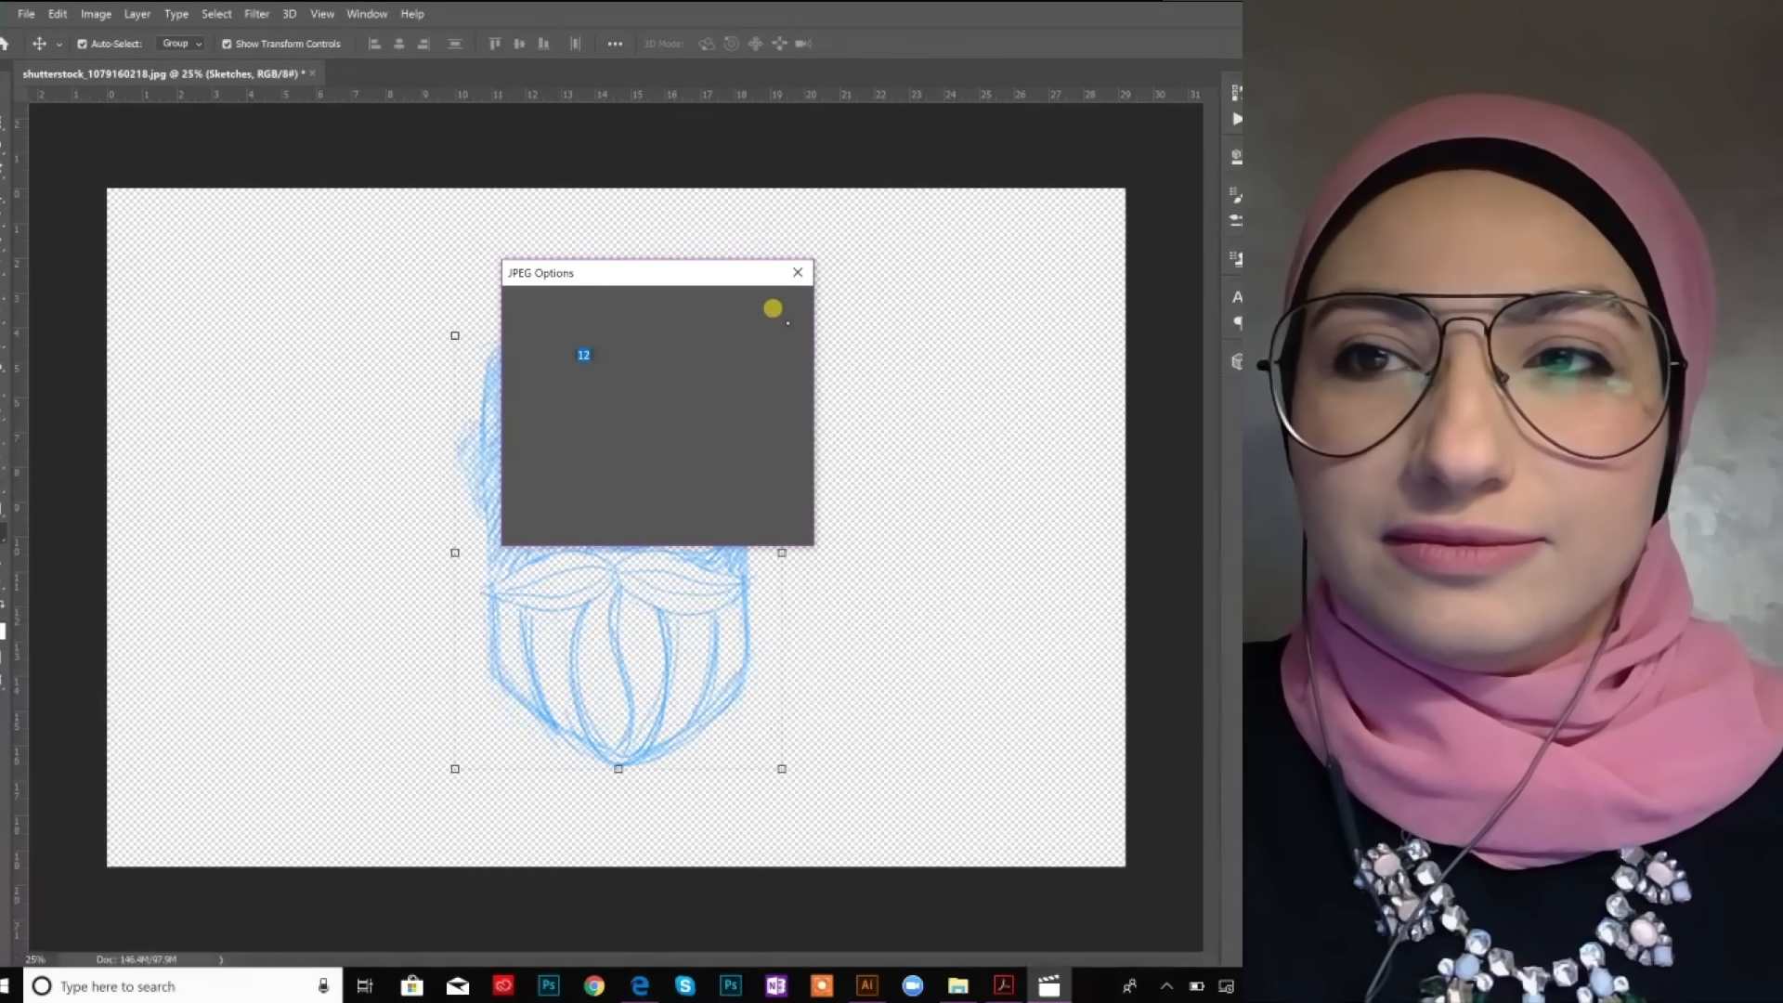
Leave the sketches video, play the VECTOR 1 video from the VIDS folder full screen, and go back 10 seconds in it.
key("Escape")
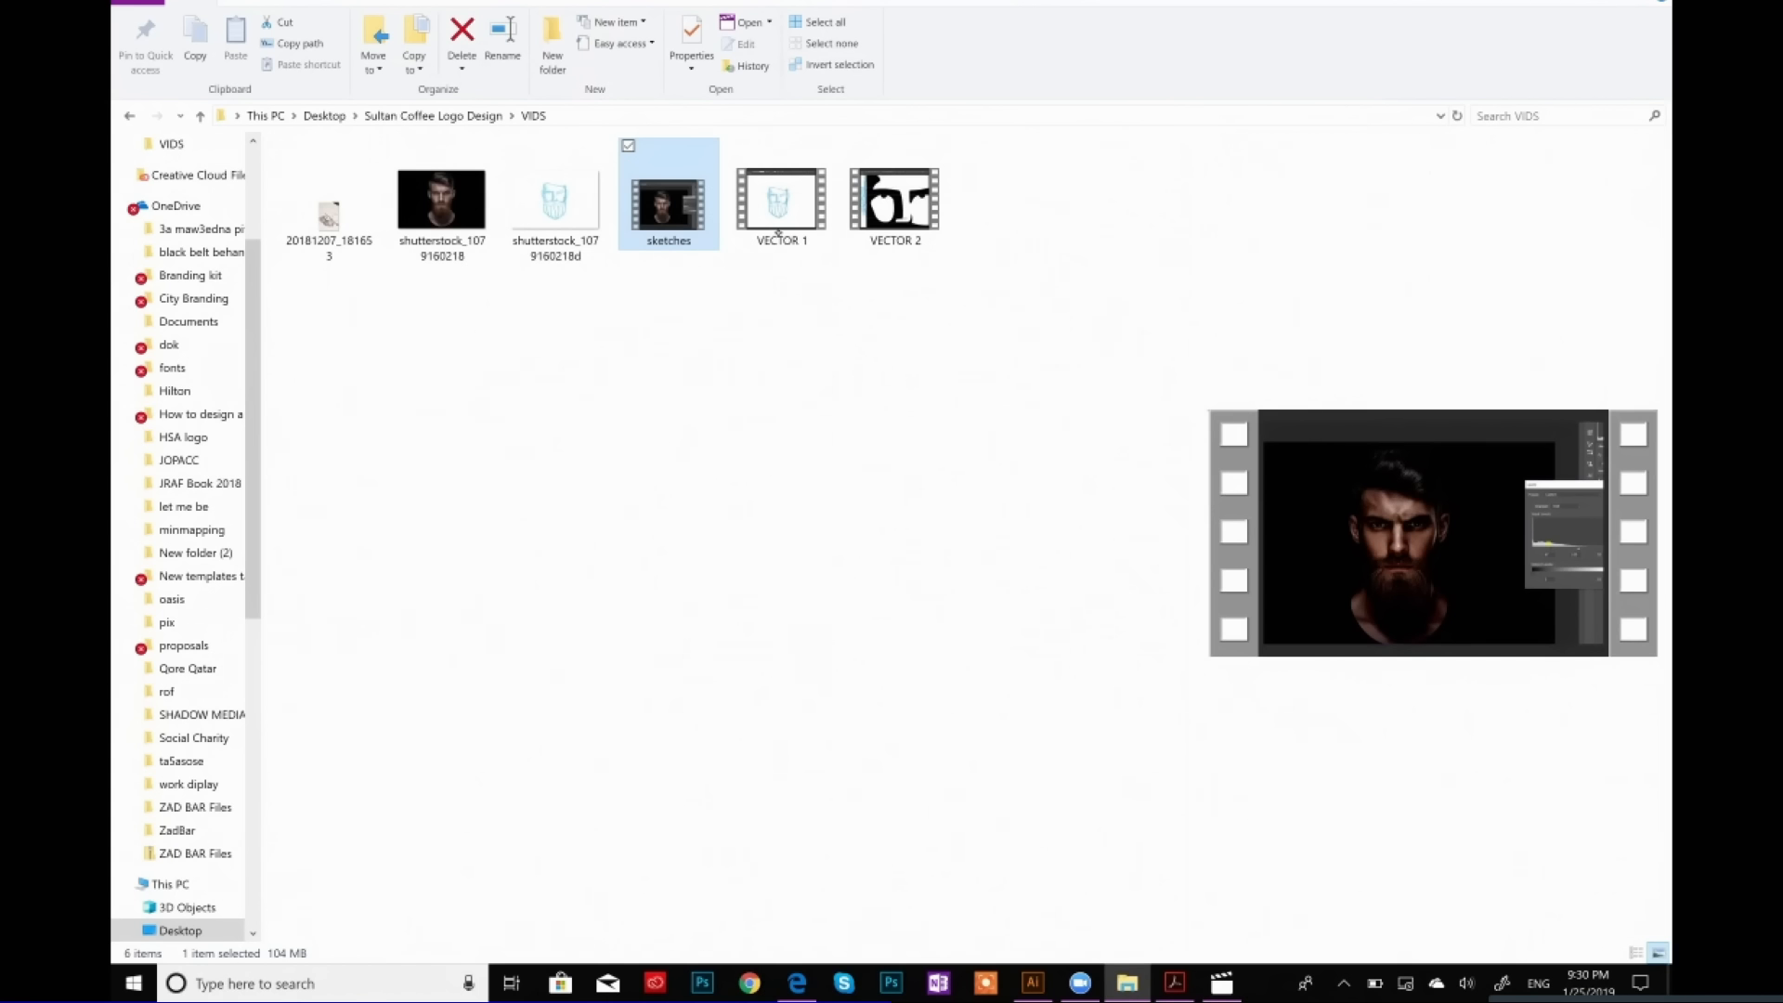
left_click(798, 225)
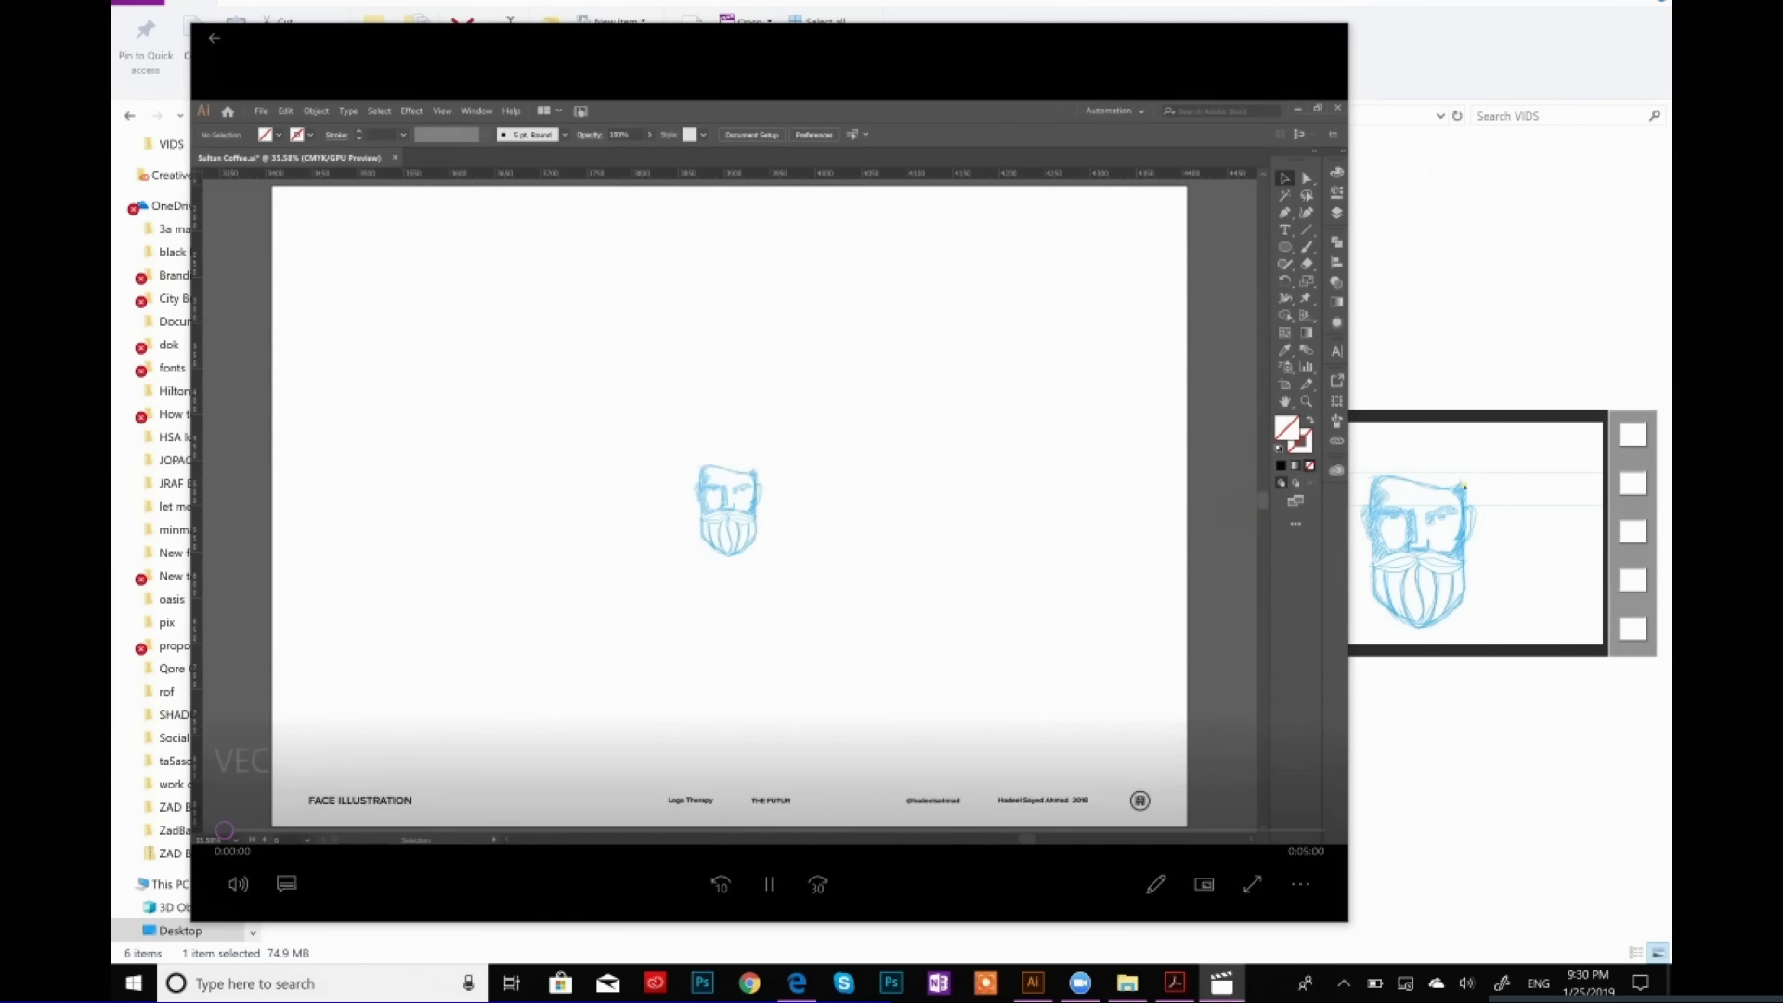
left_click(1302, 52)
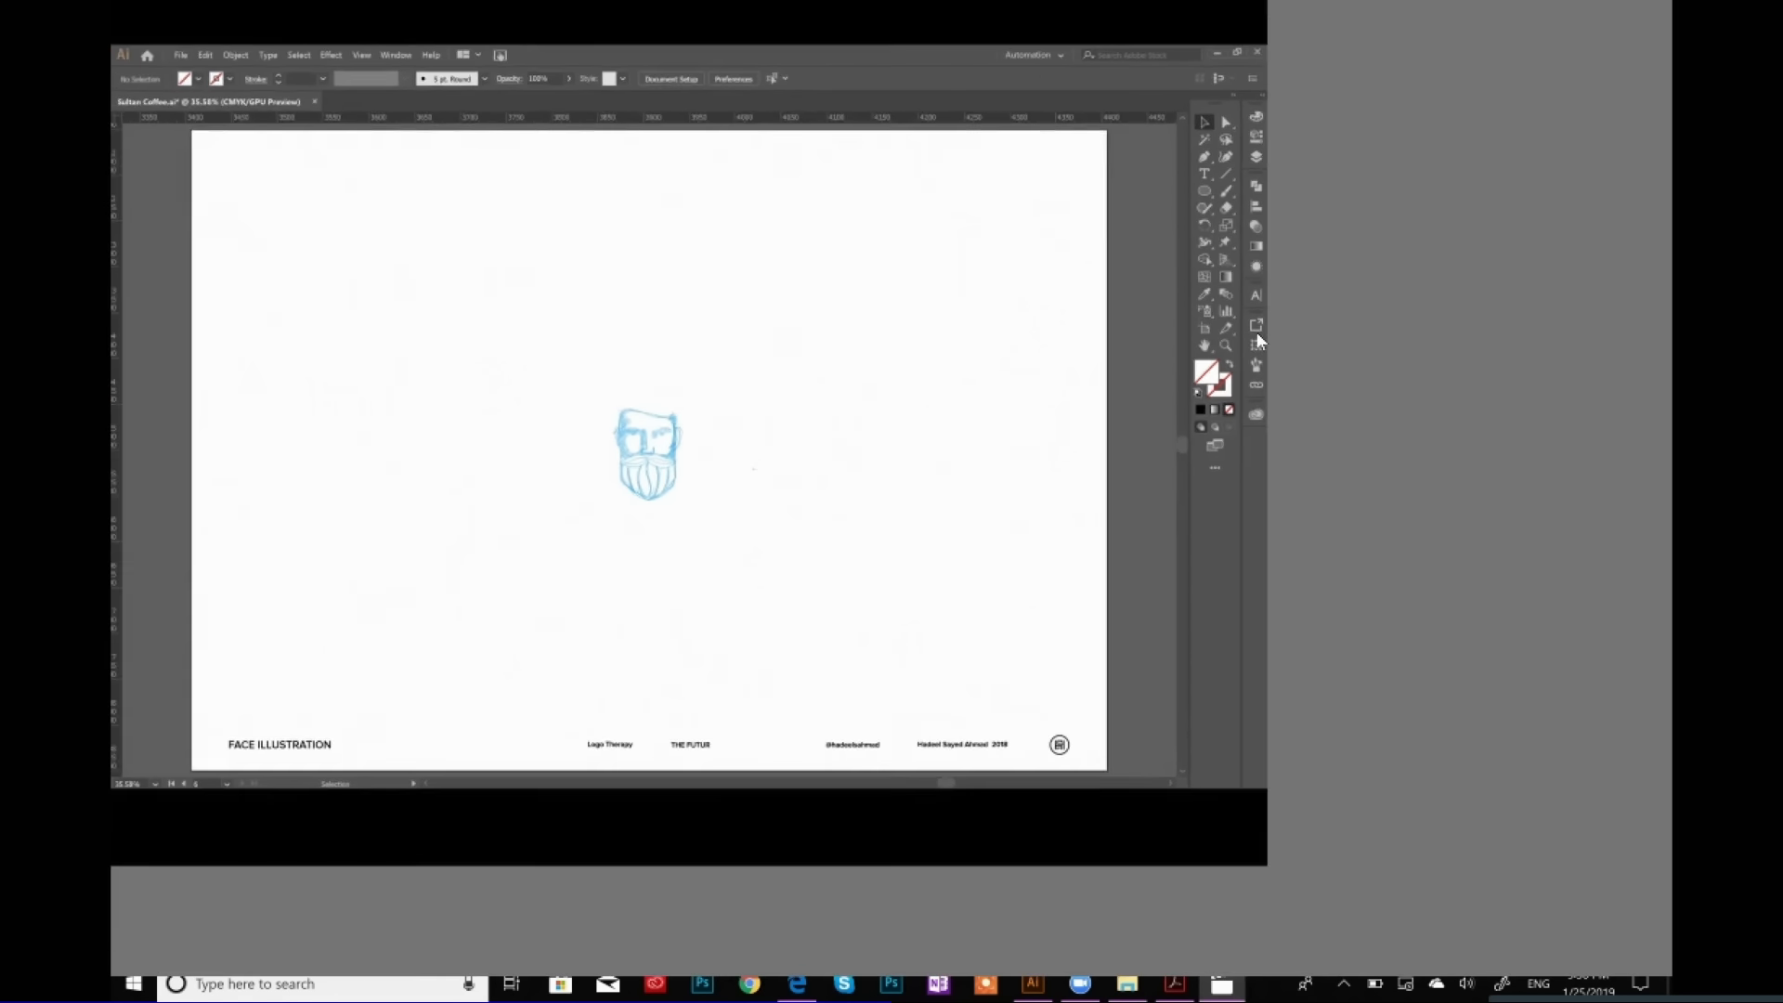
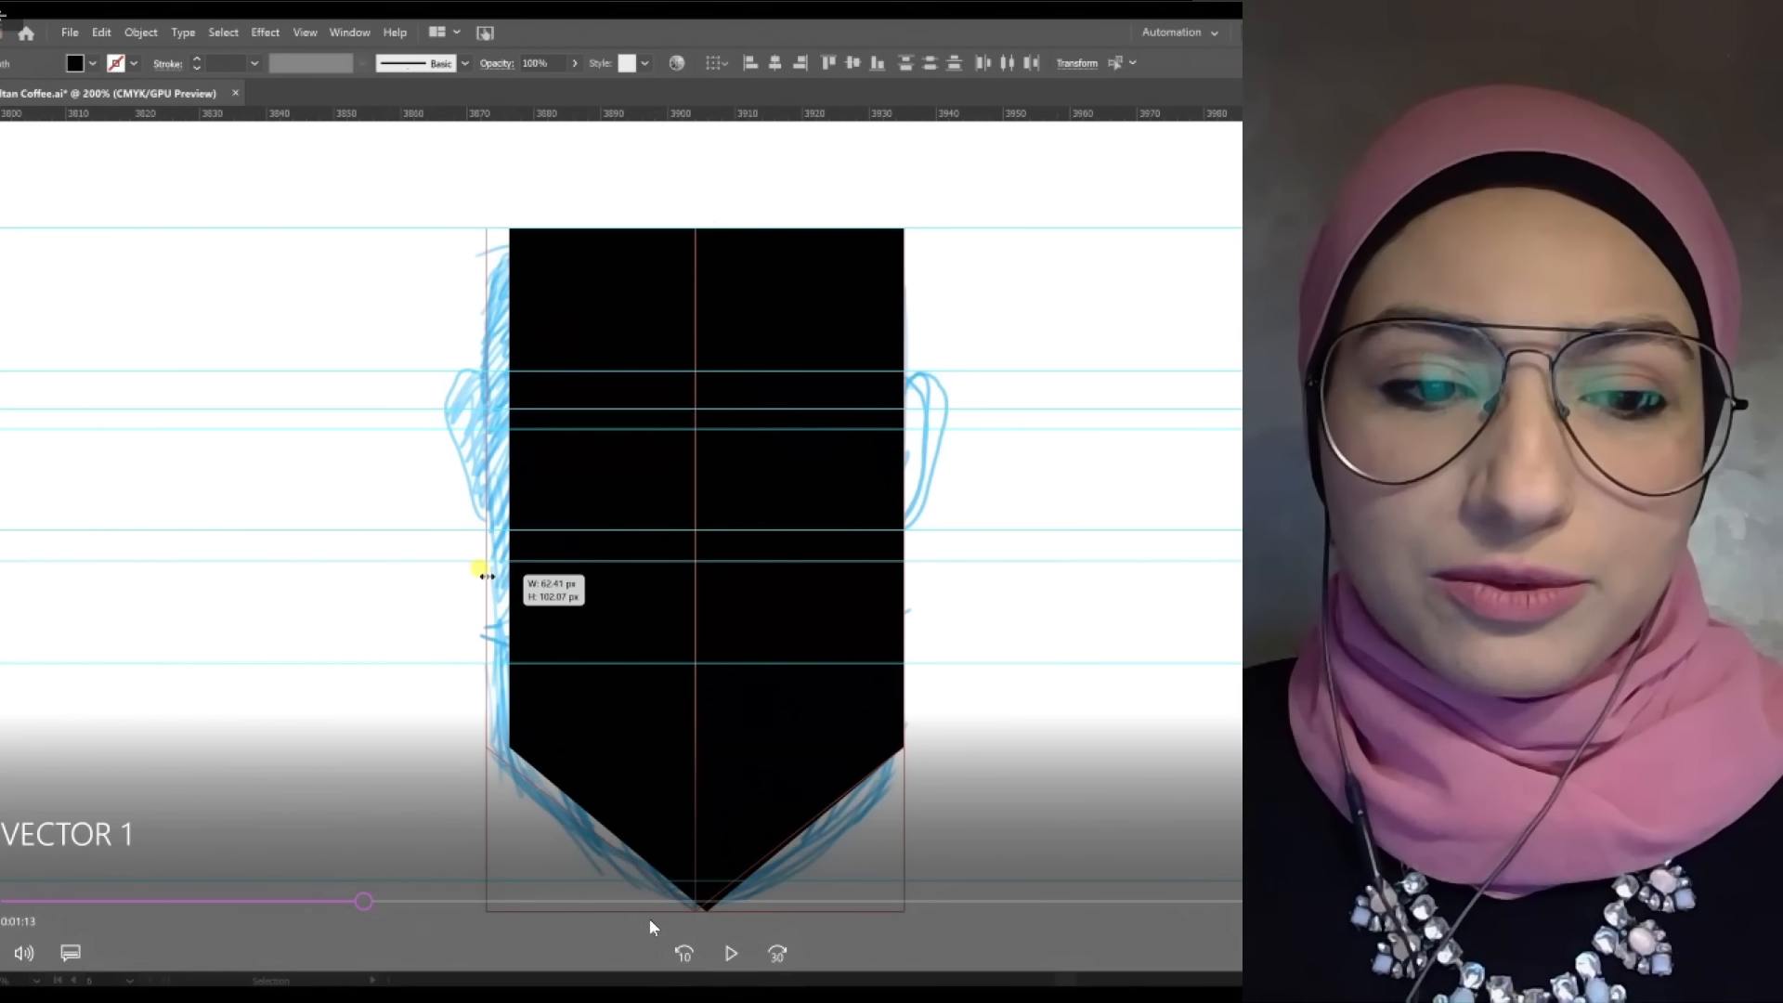
left_click(684, 953)
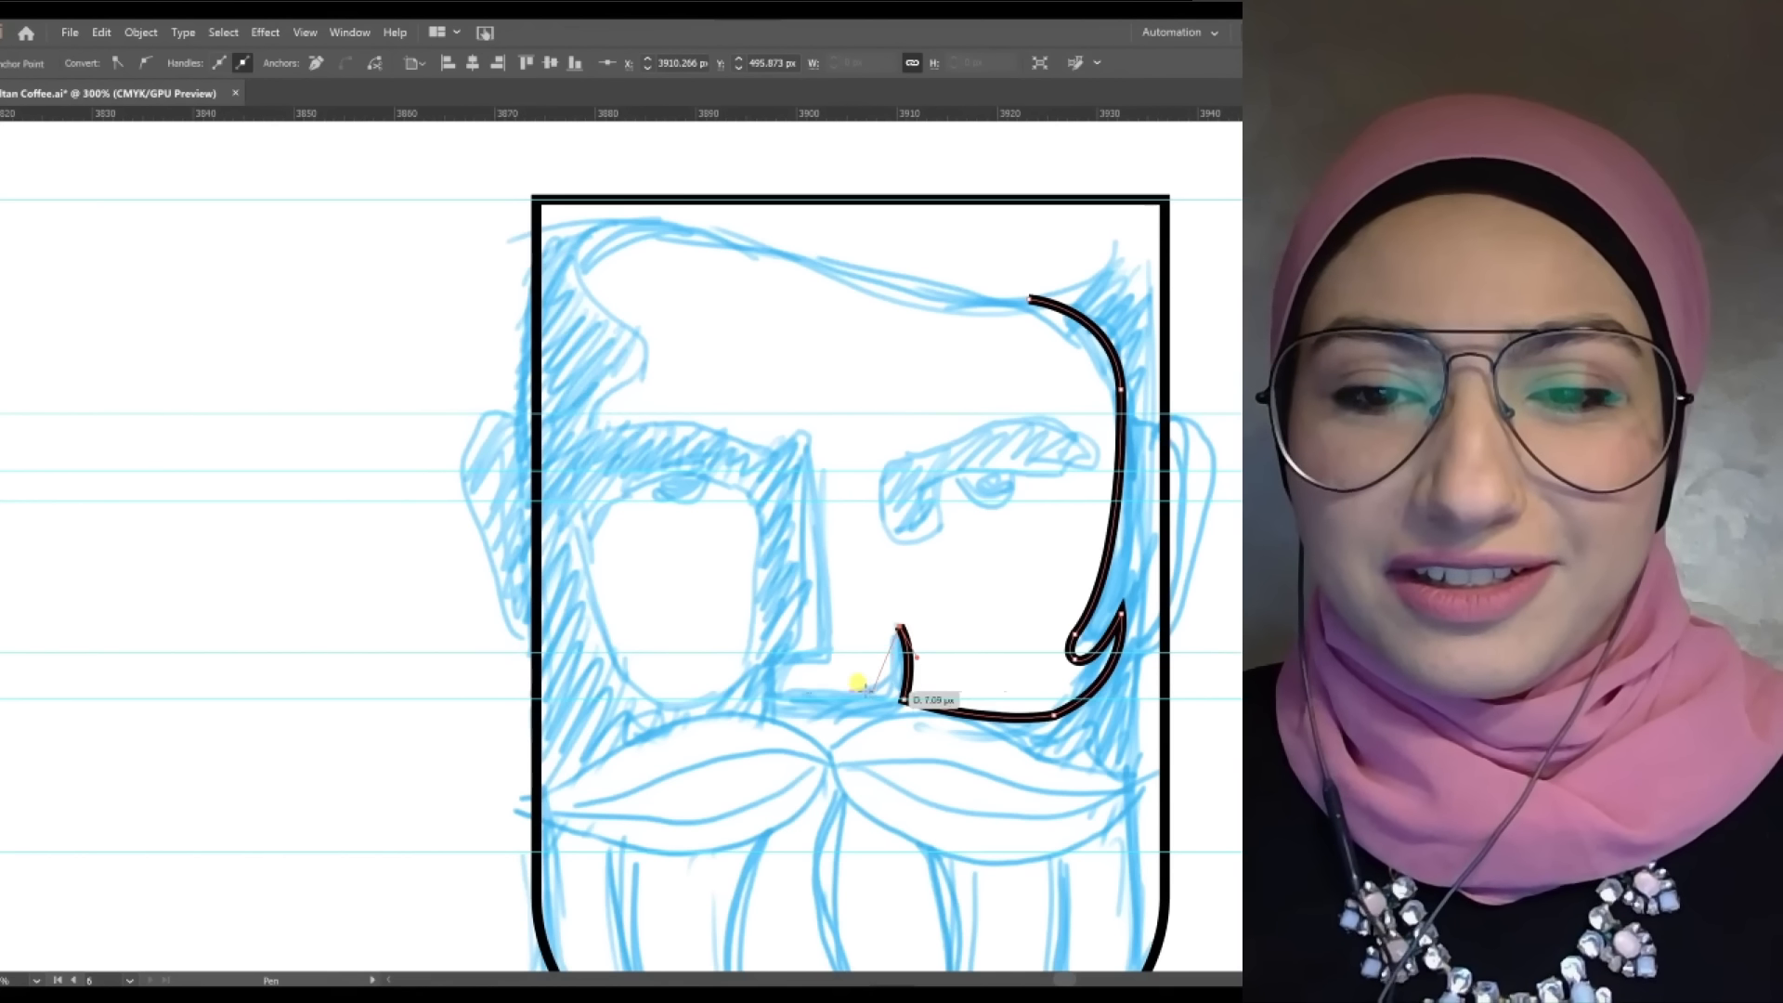
Continue the face path with the Pen tool around the base of the nose and up its bridge to the inner left brow.
mouse_move(833, 690)
left_mouse_down()
mouse_move(777, 690)
mouse_move(803, 669)
left_mouse_up()
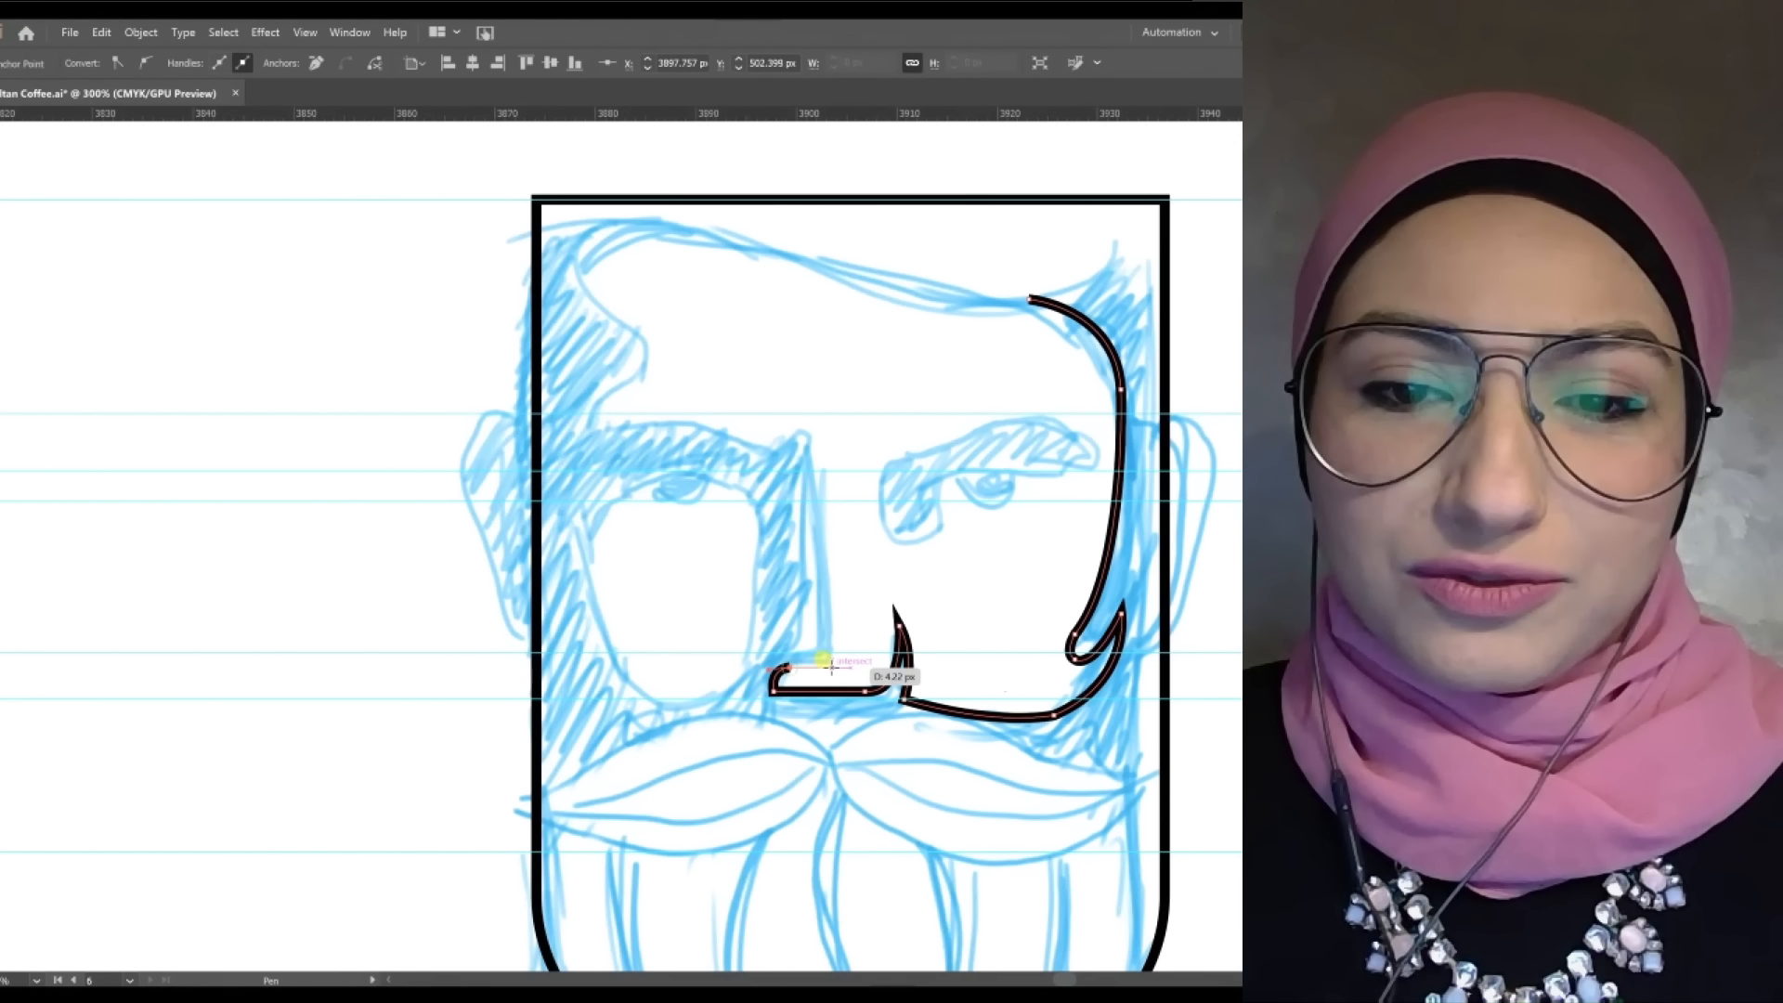
left_click(831, 667)
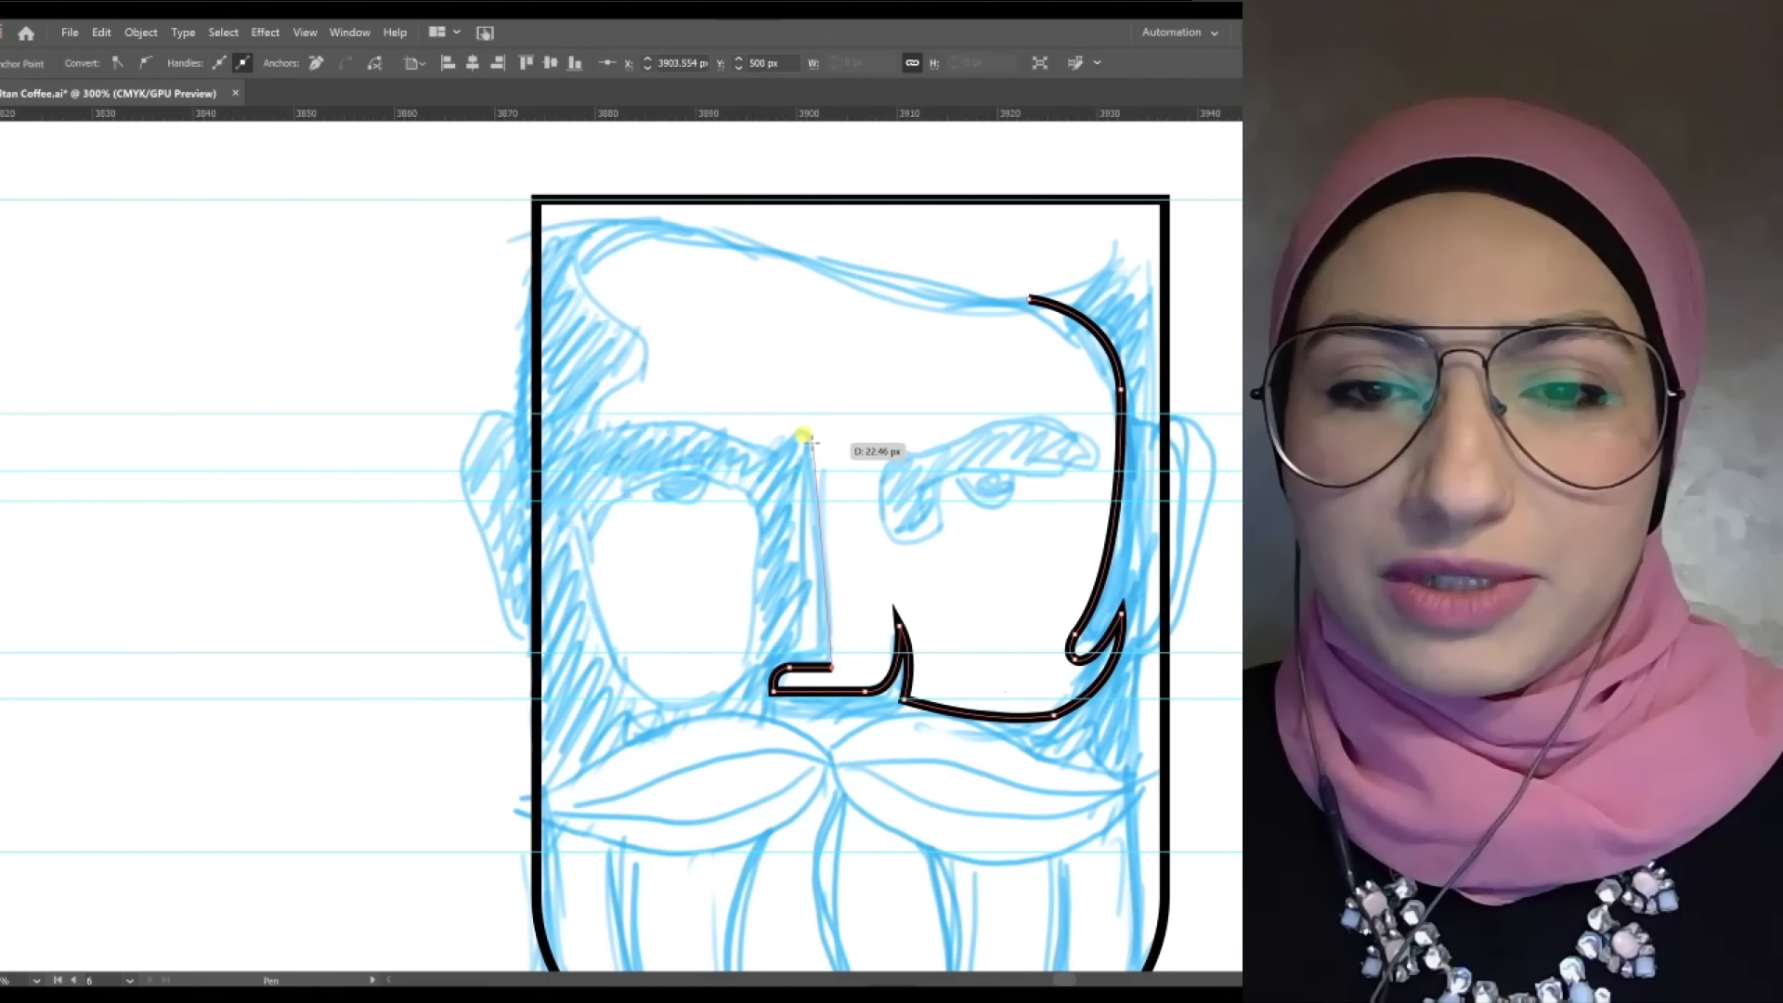
left_click_drag(805, 437, 769, 370)
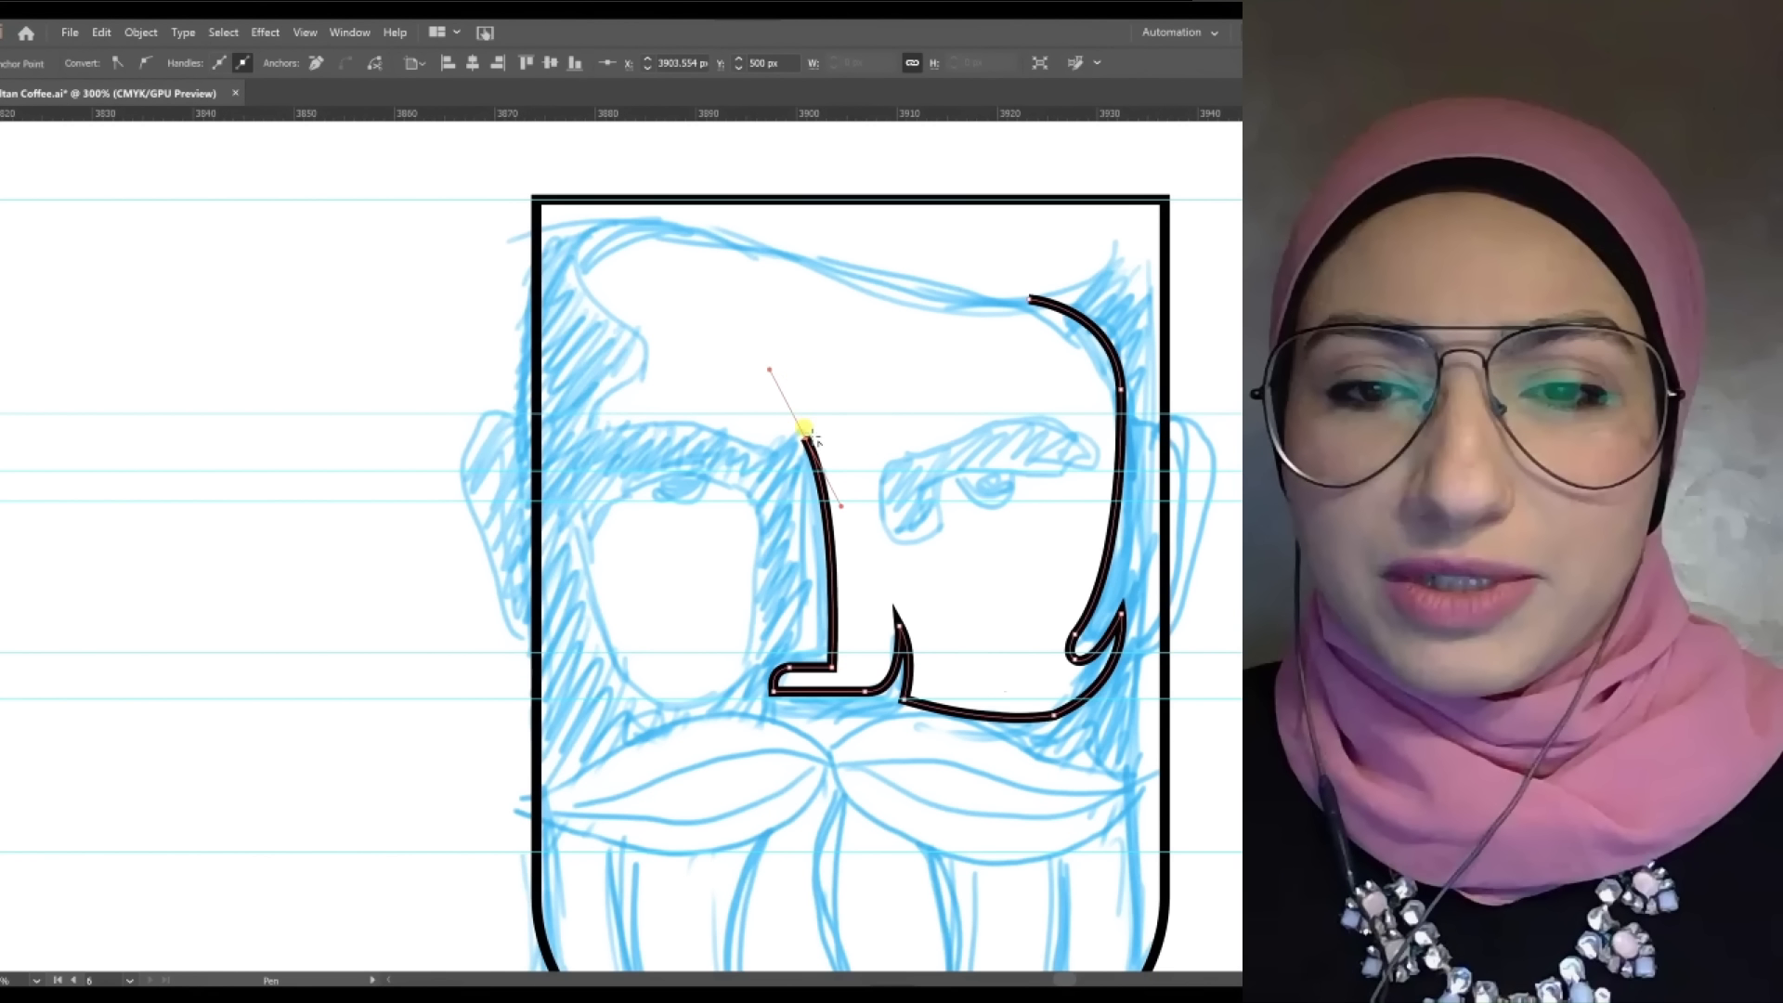
Trace the top of the left brow, the temple notch and the hairline, closing the face path at its starting anchor.
left_click_drag(592, 428, 501, 438)
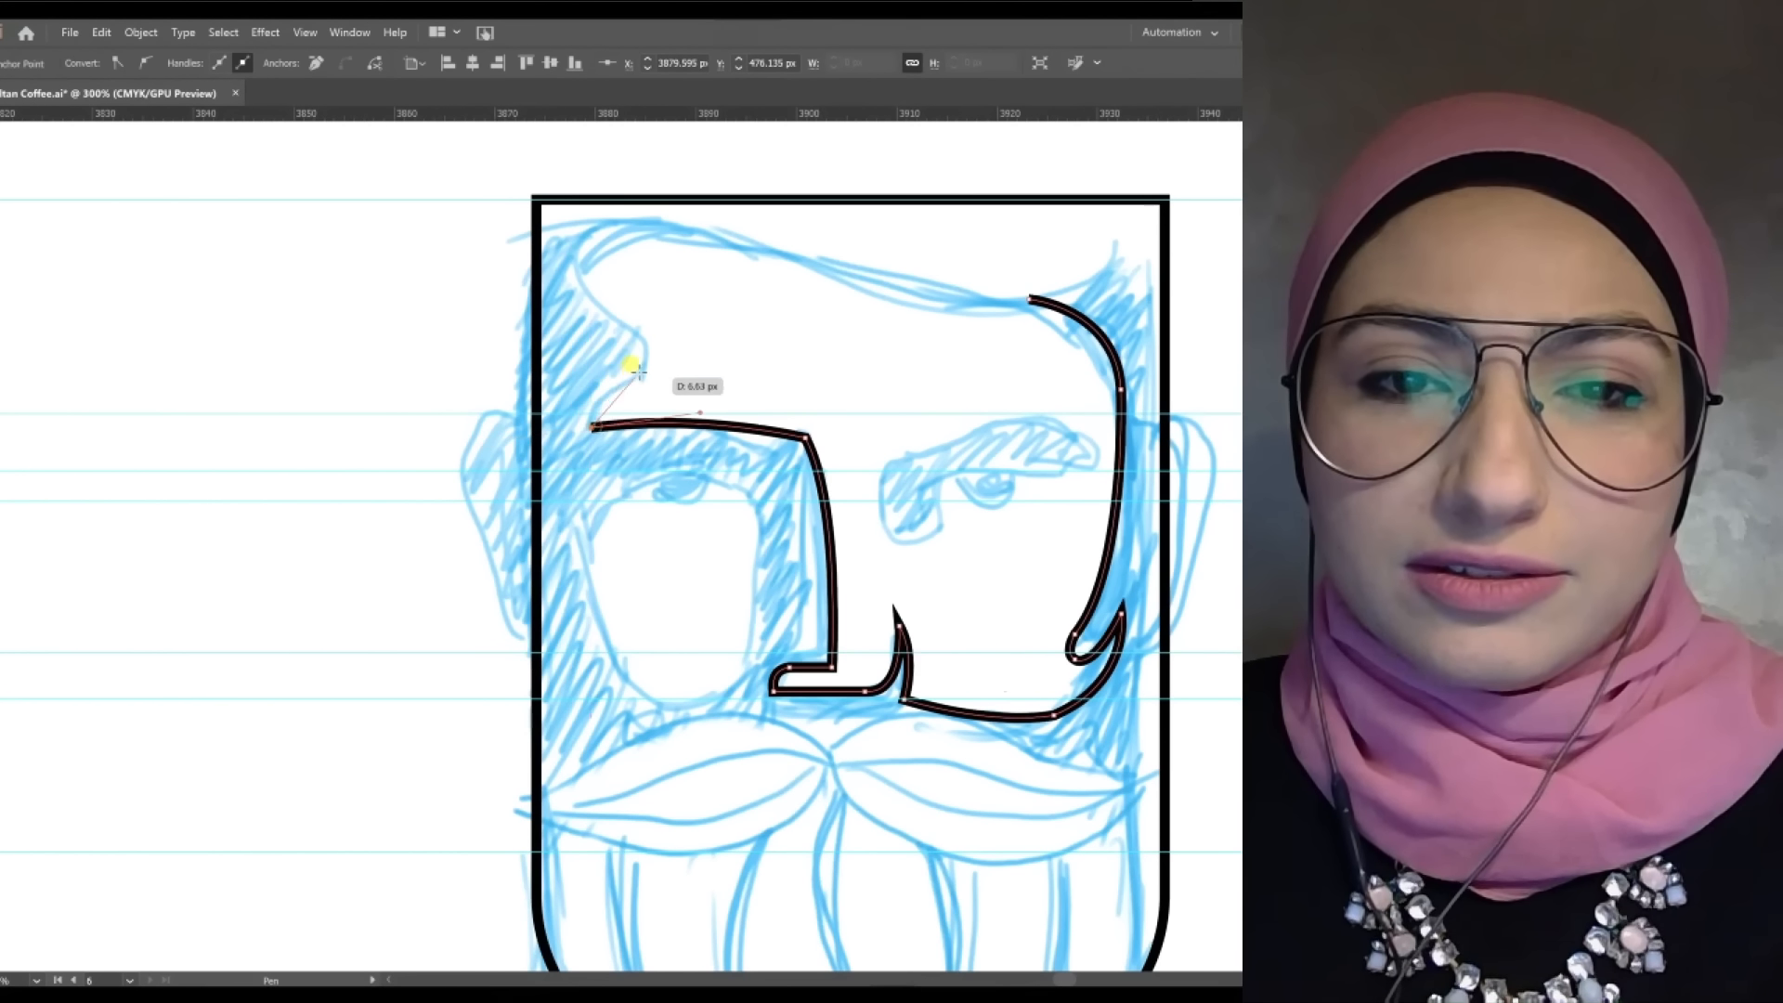
left_click_drag(645, 362, 545, 231)
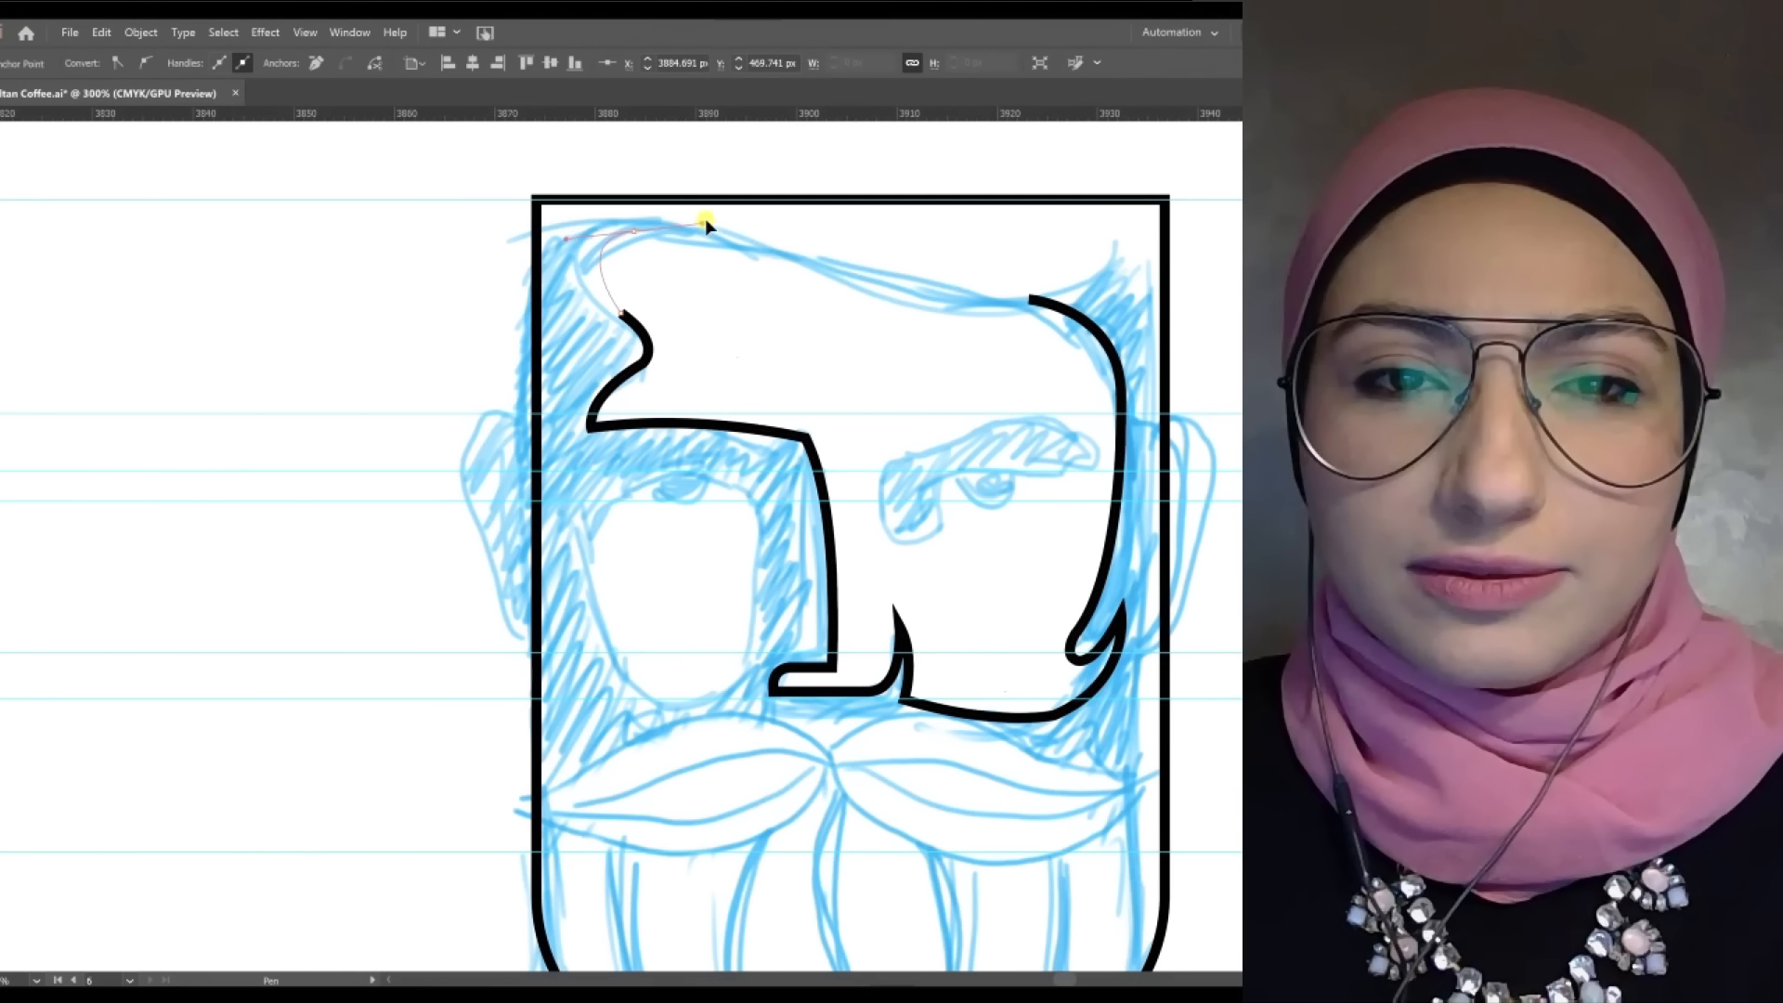
left_click_drag(635, 231, 778, 261)
left_click(722, 238)
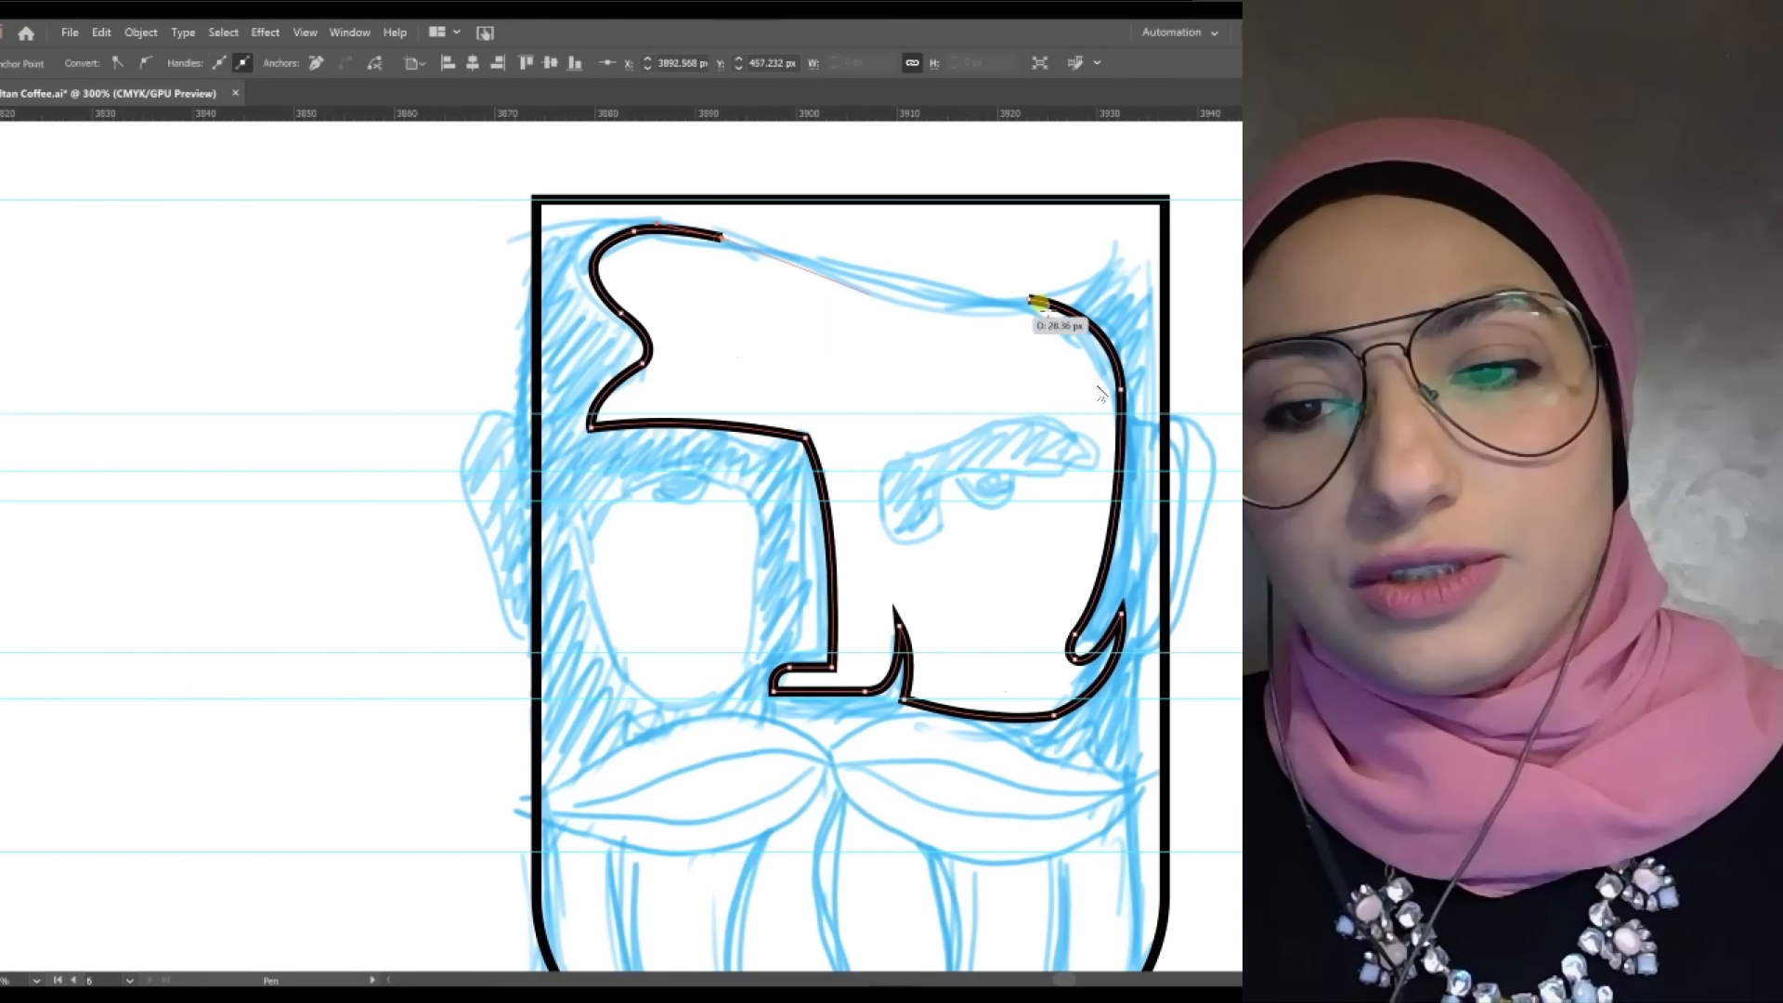
left_click_drag(1029, 299, 1139, 284)
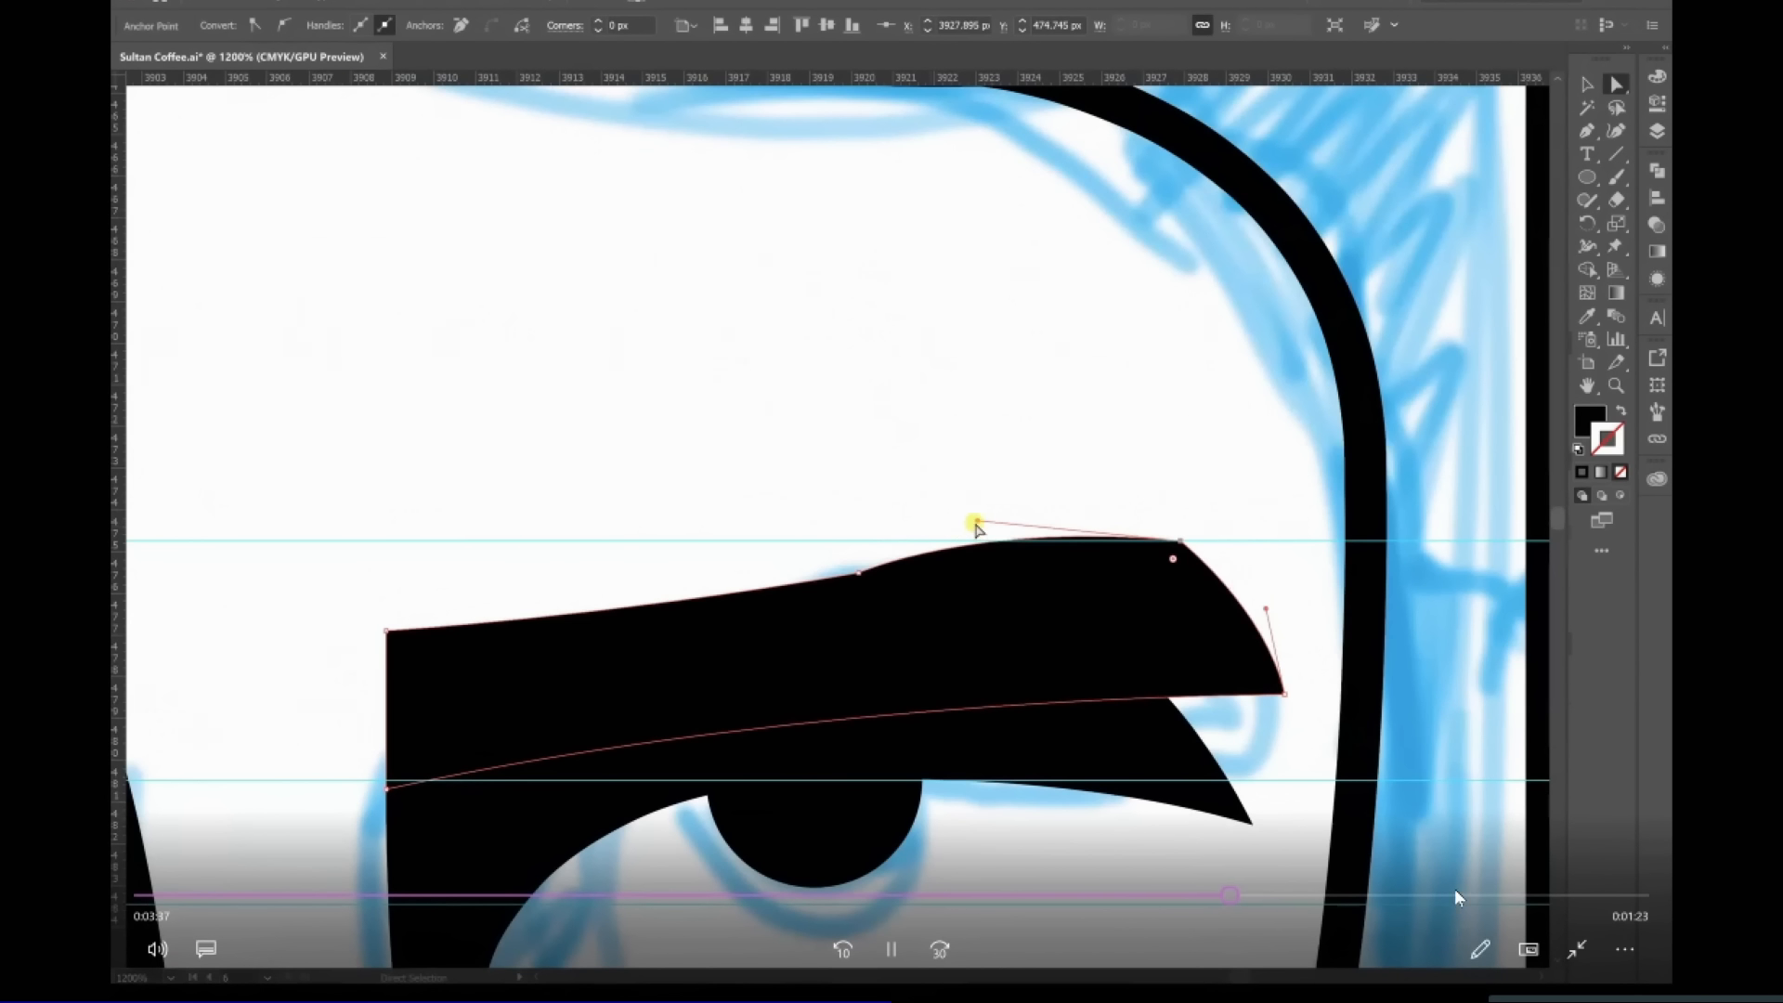
Skip ahead in the VECTOR 1 video, and open the VECTOR 2 video from the VIDS folder and skip to near its end.
left_click(1434, 895)
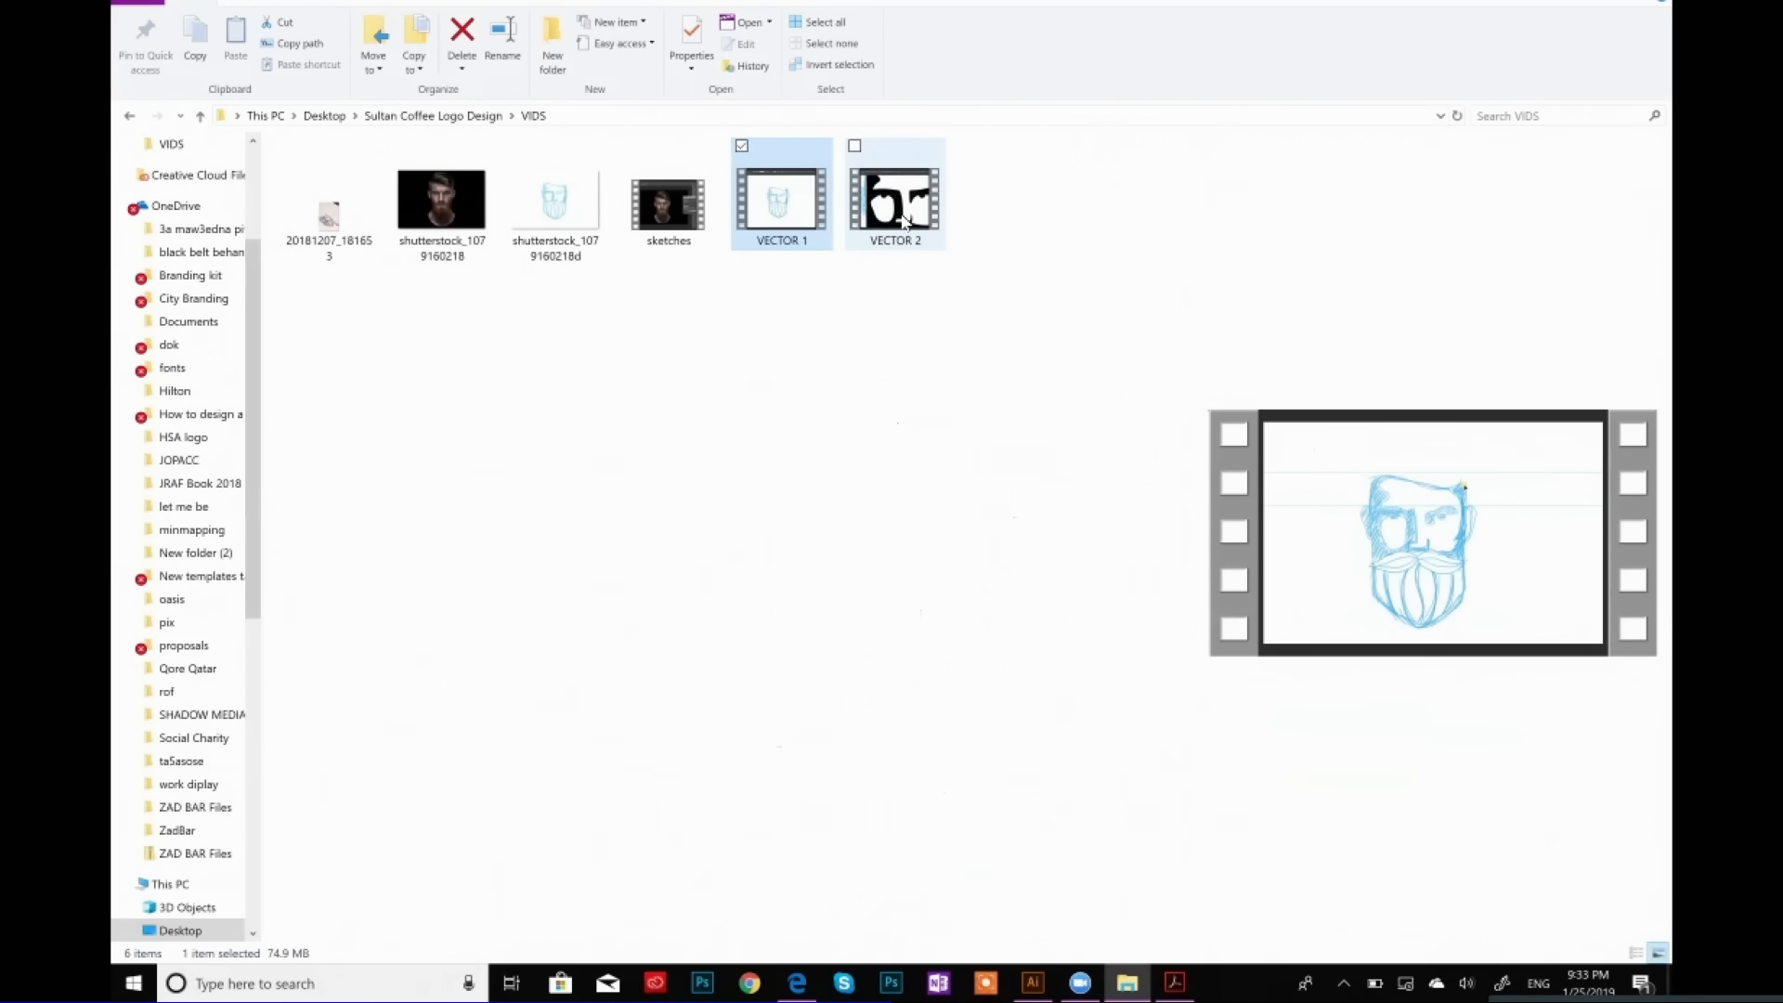
double_click(894, 200)
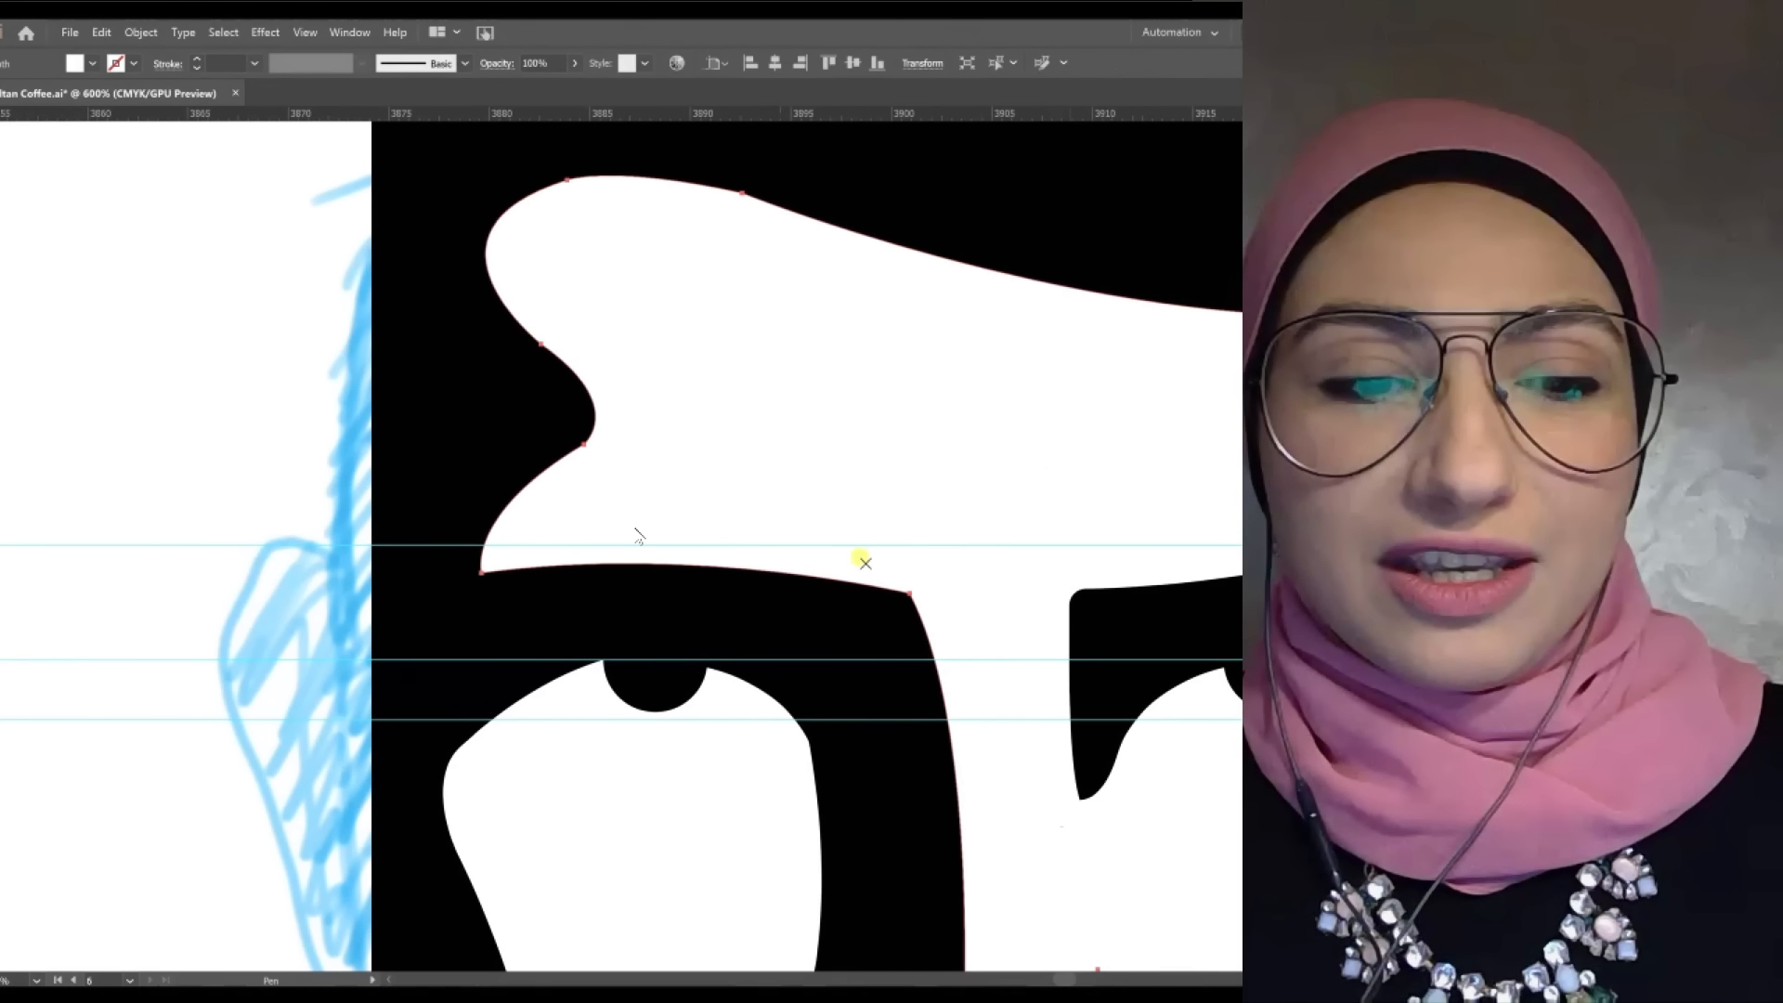
mouse_move(227, 953)
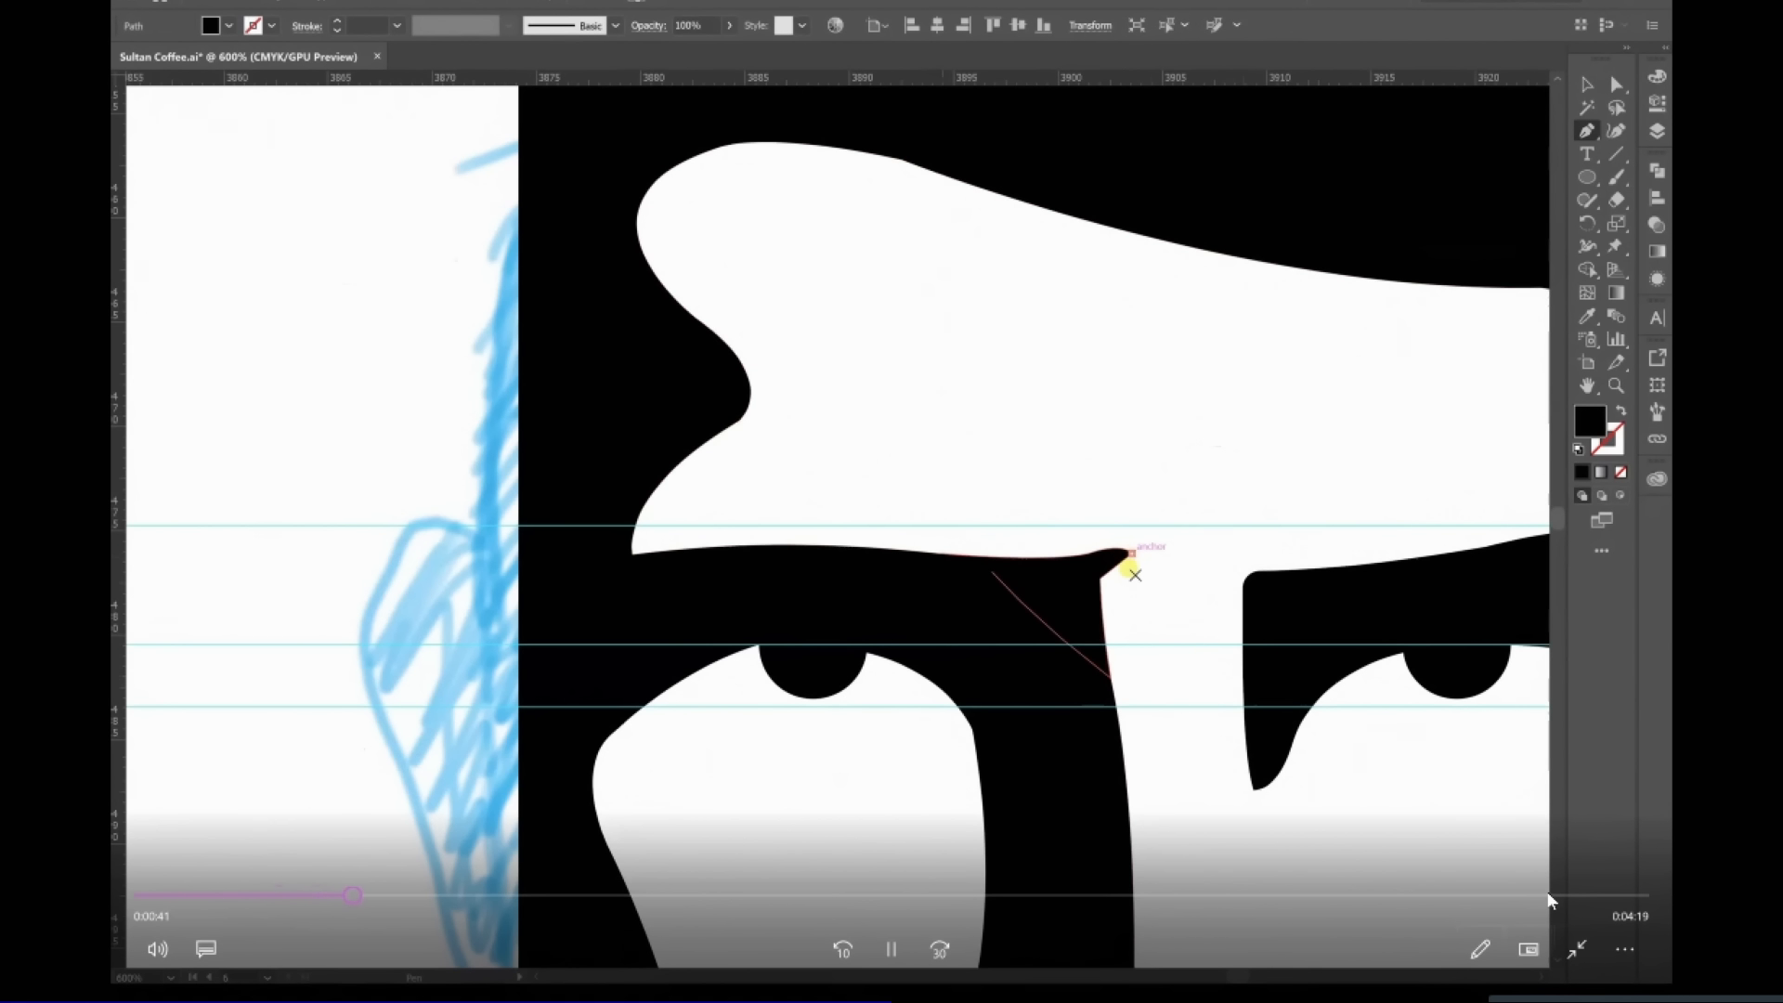
left_click(1547, 896)
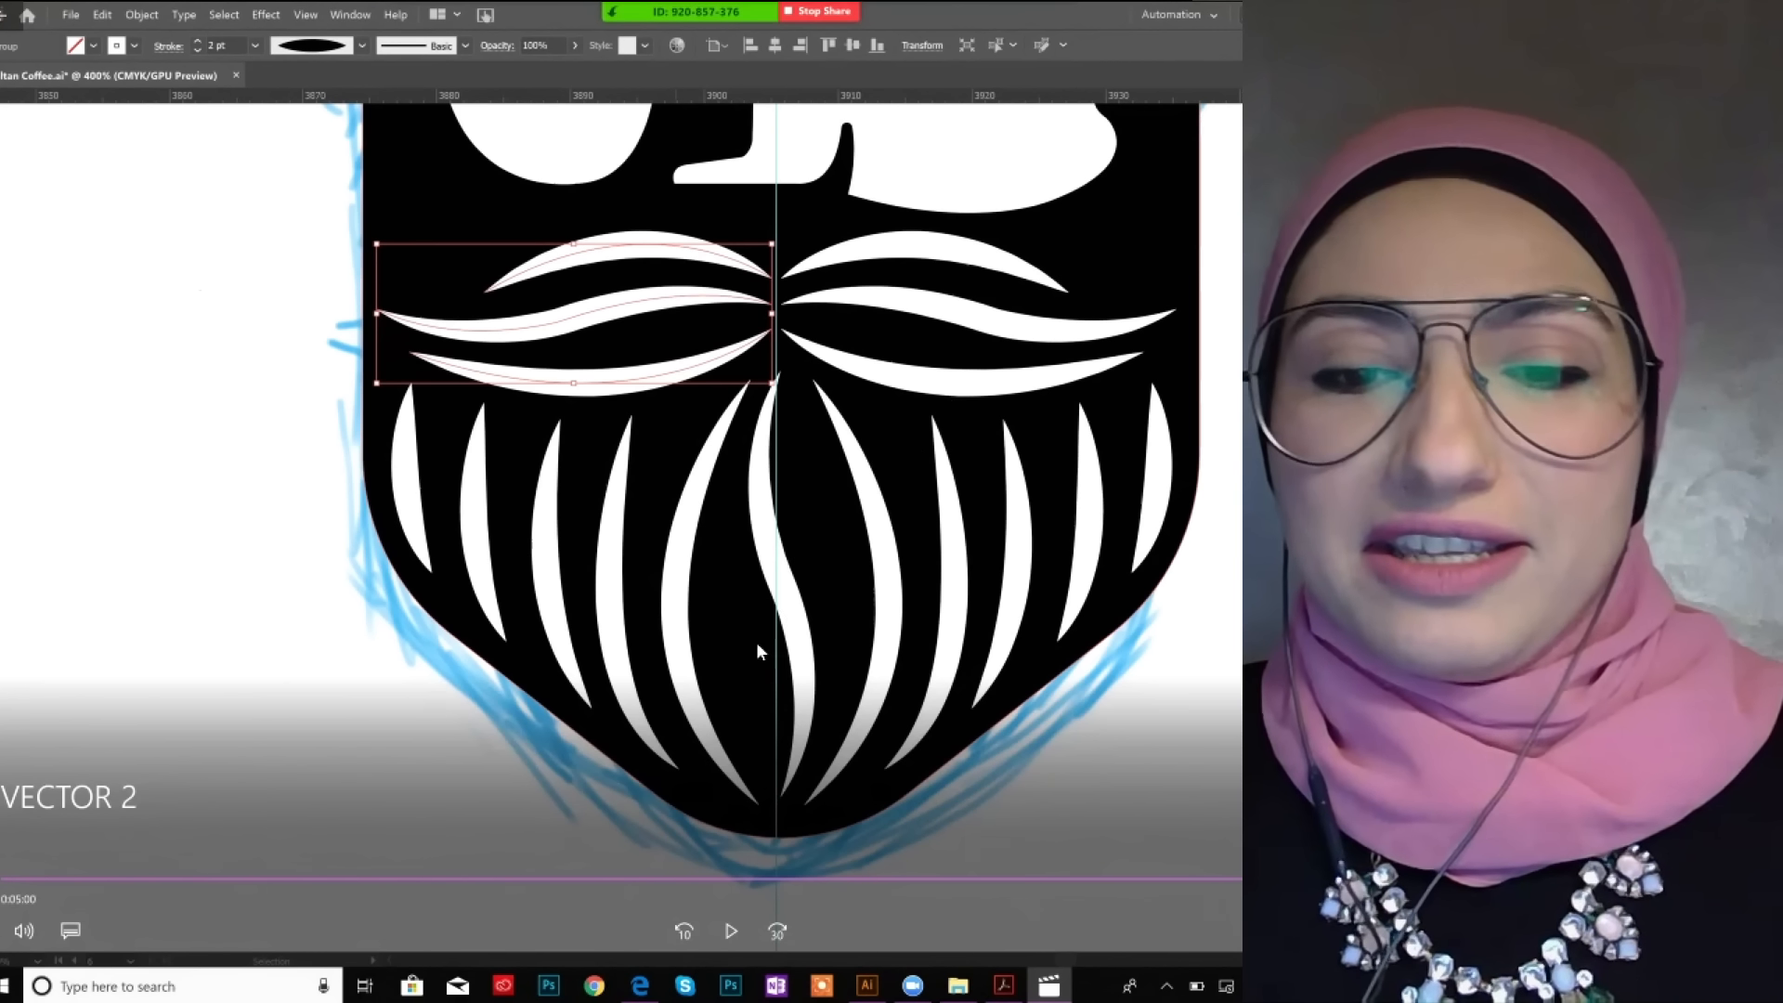
Switch to Sultan Coffee.pdf in Acrobat and page from the original logo through the mood board to the mind mapping page.
left_click(957, 986)
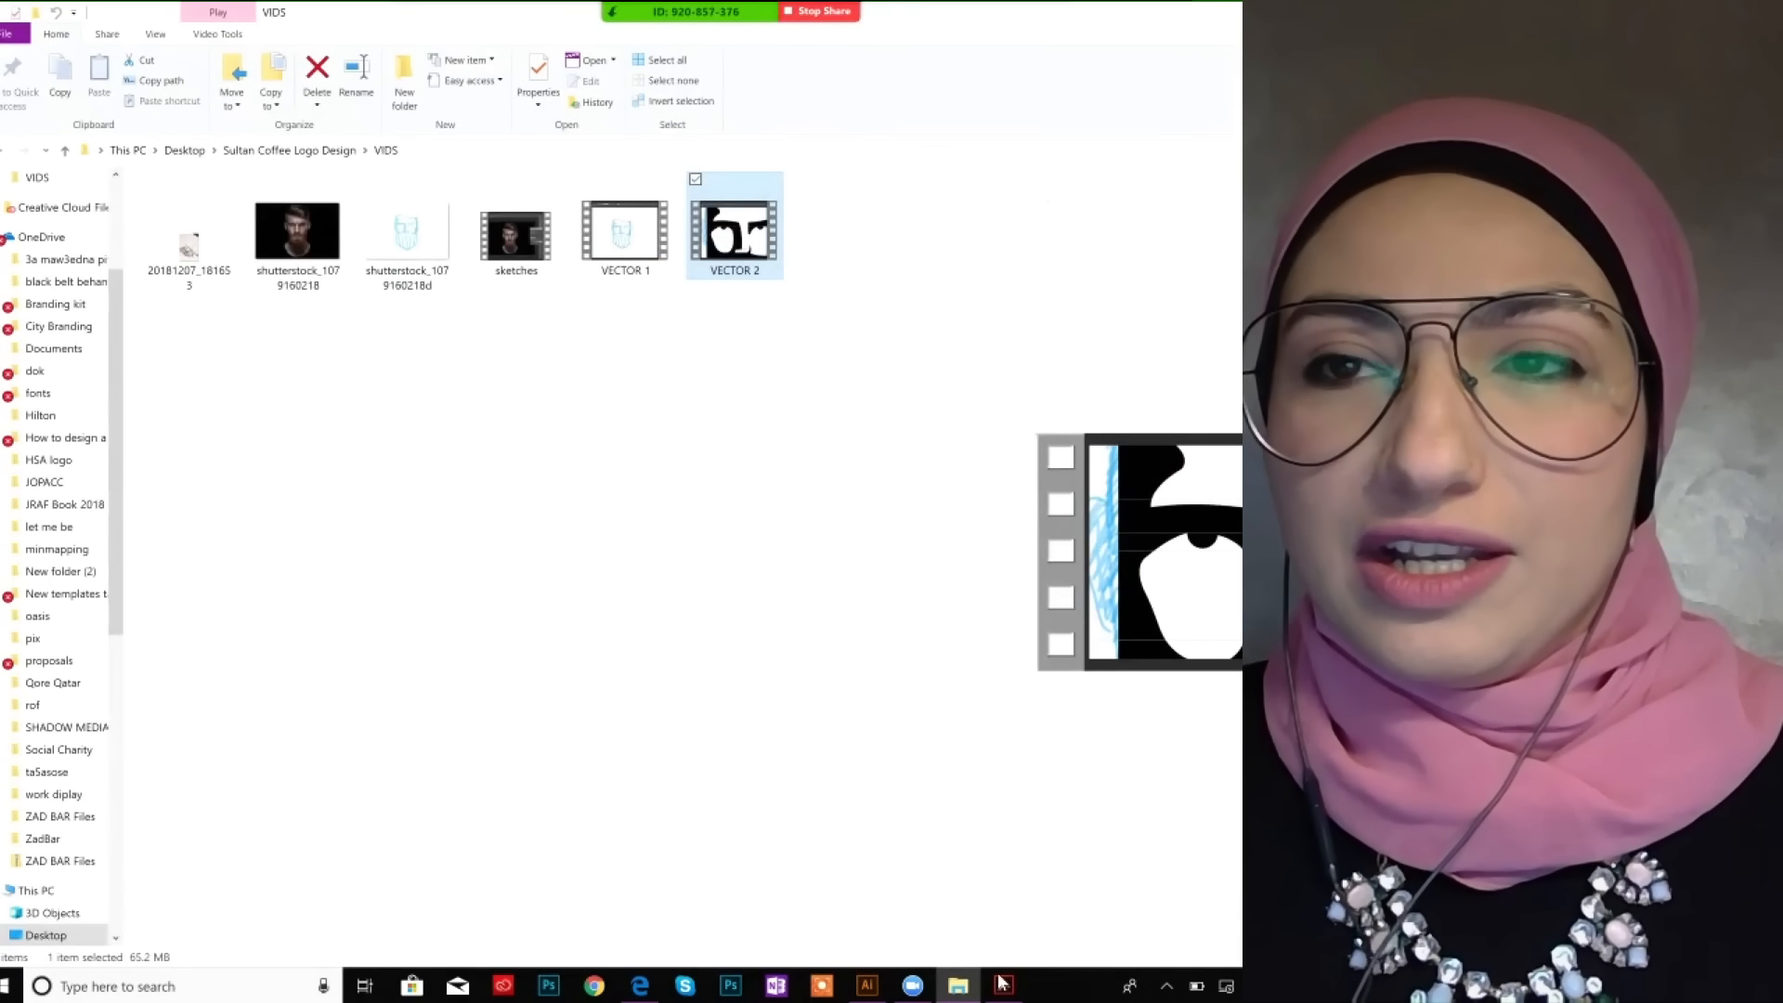
left_click(1003, 984)
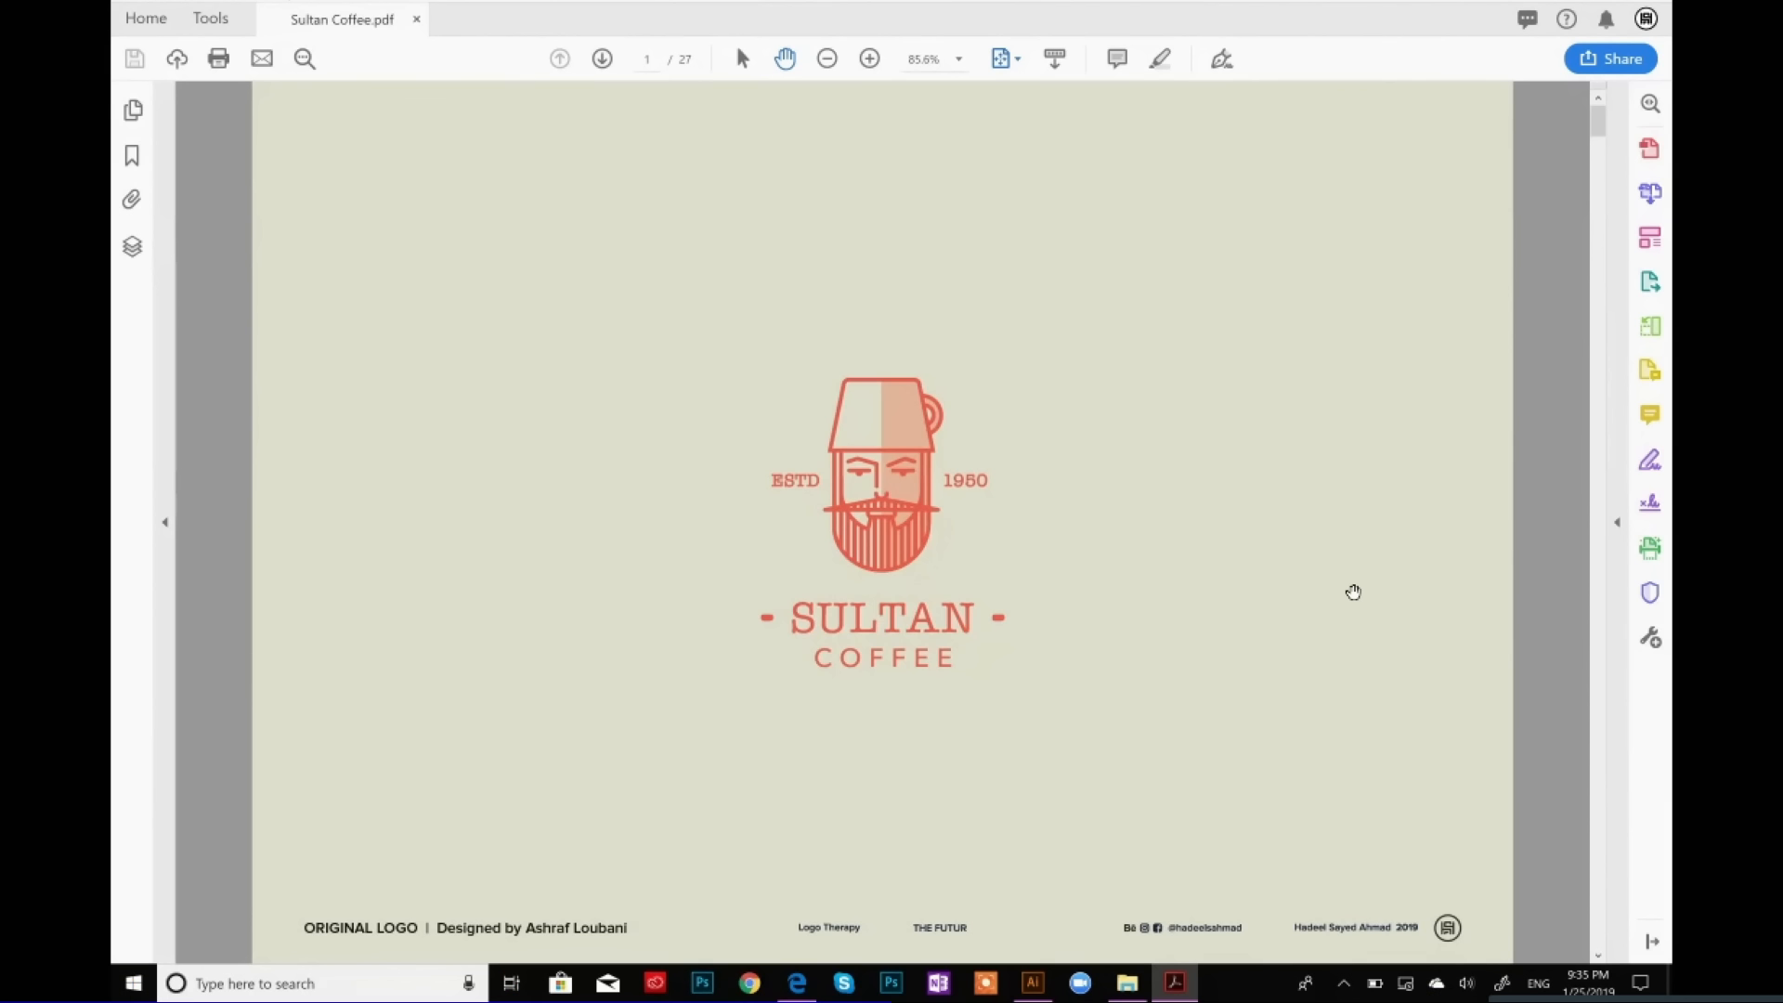
scroll(1353, 591, "down", 2)
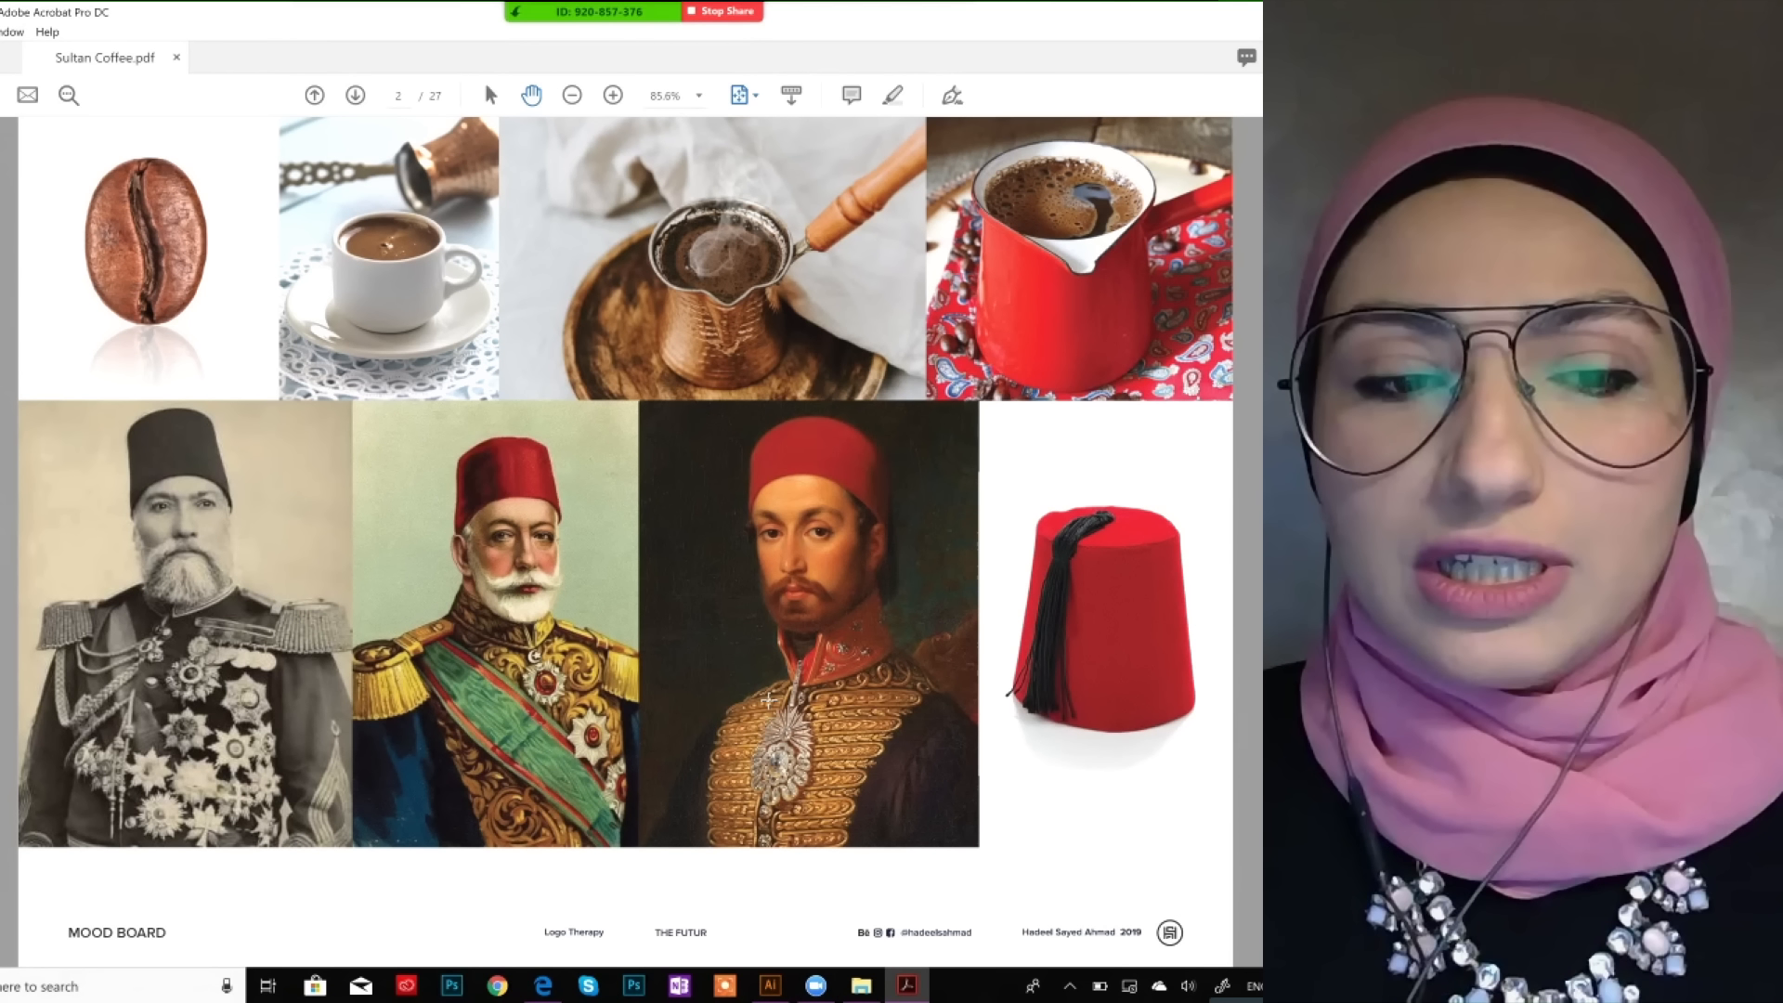
scroll(769, 701, "down", 1)
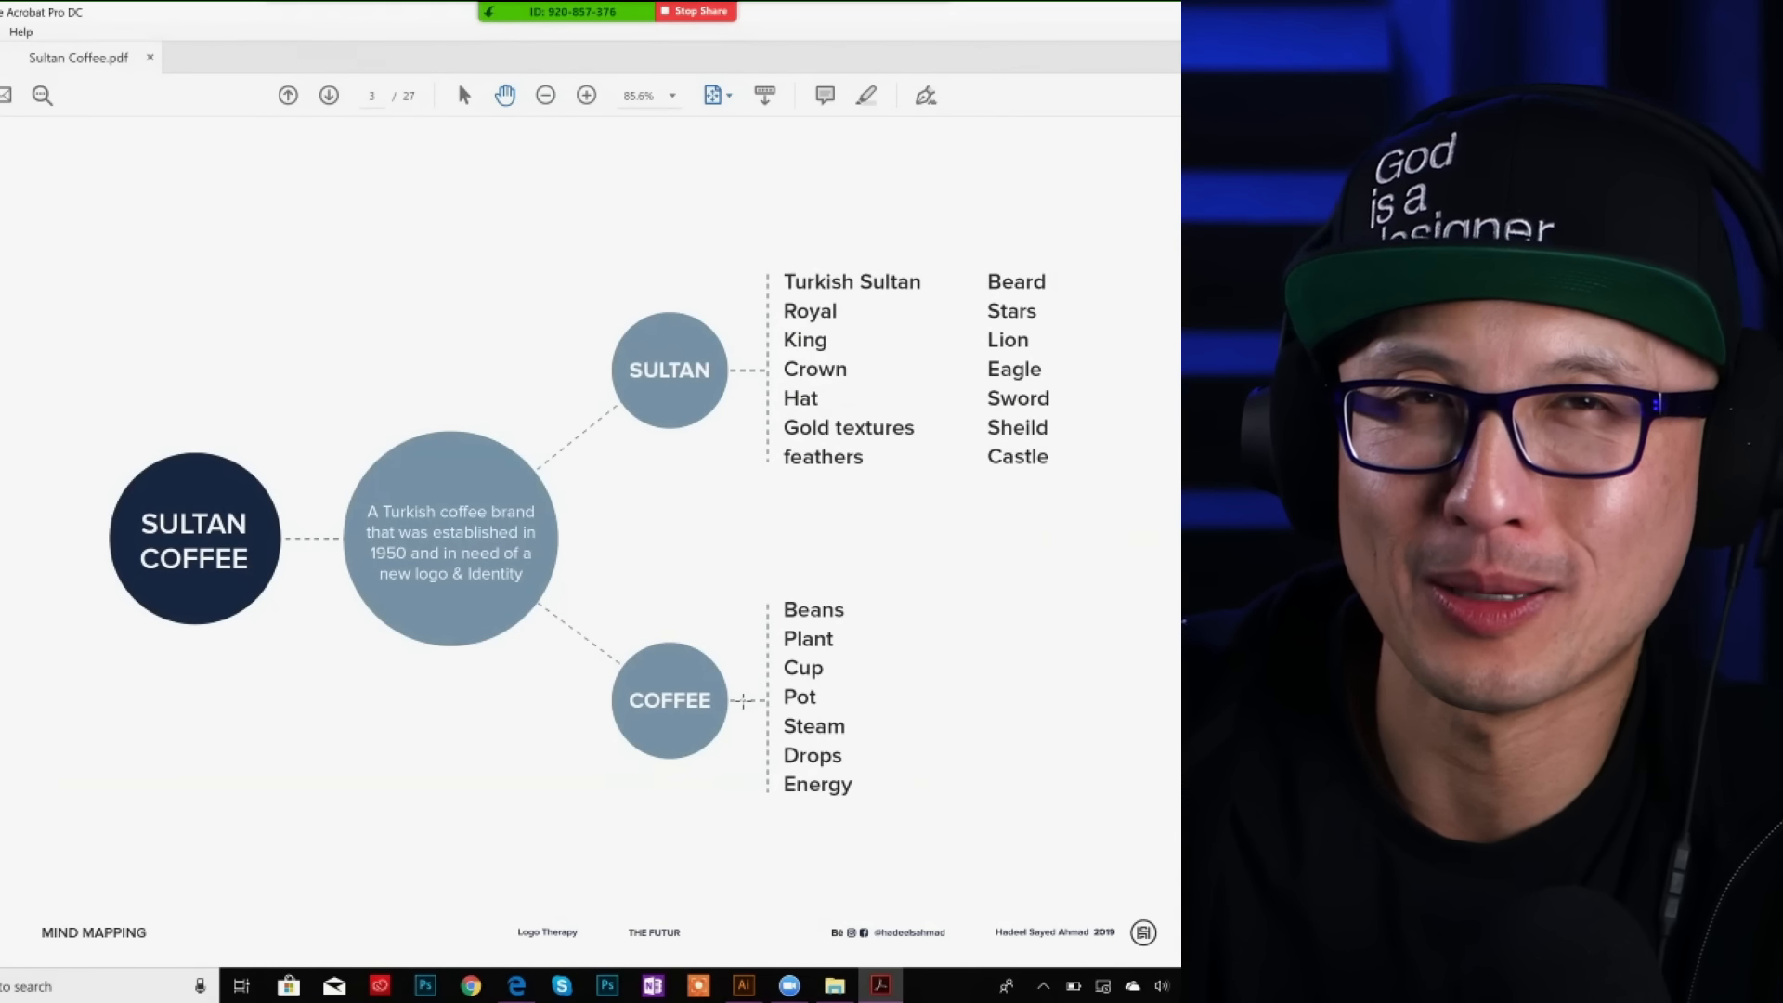